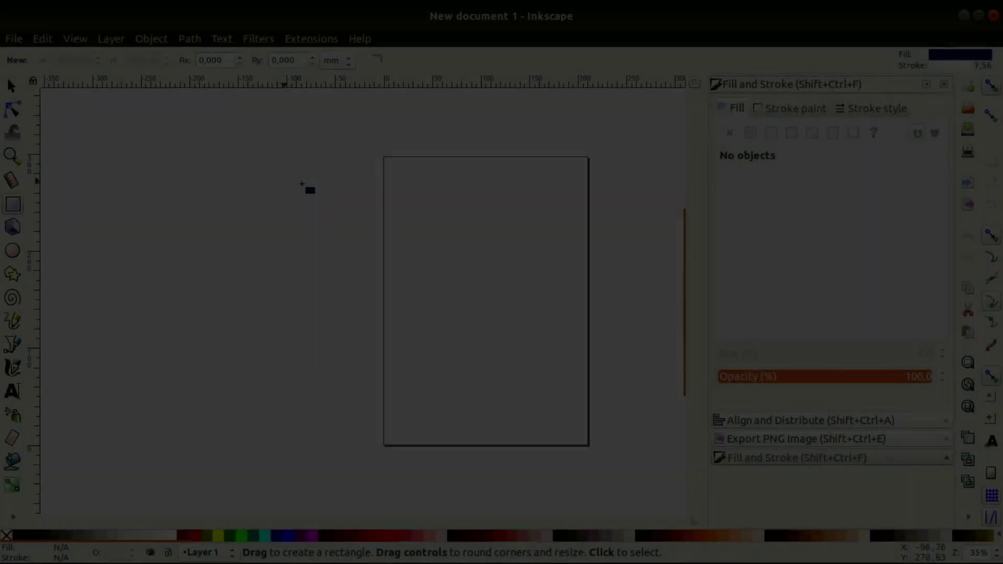
Step: Draw a rectangle on the page and remove its outline
{"action": "left_click_drag", "start_coordinate": [407, 166], "coordinate": [552, 469]}
{"action": "key", "text": "s"}
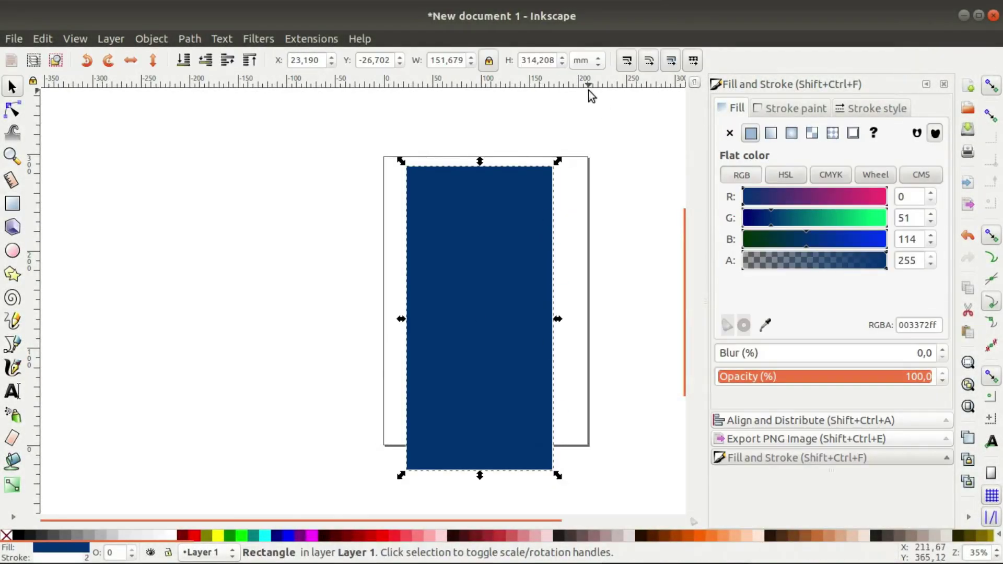
{"action": "left_click", "coordinate": [790, 108]}
{"action": "left_click", "coordinate": [730, 133]}
Step: Size the rectangle to 850 × 2000 mm
{"action": "left_click", "coordinate": [585, 61]}
{"action": "left_click", "coordinate": [593, 121]}
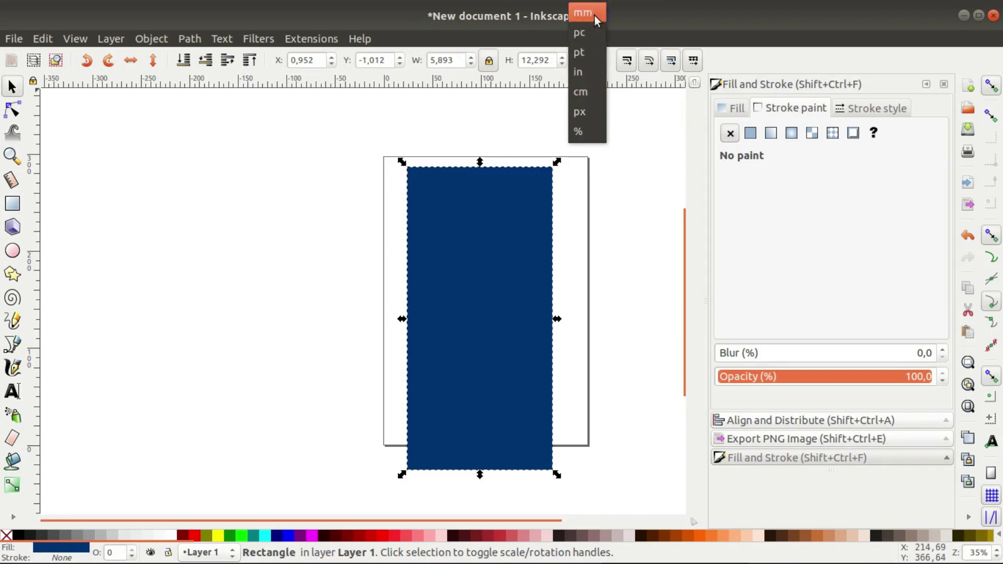
{"action": "left_click", "coordinate": [595, 16]}
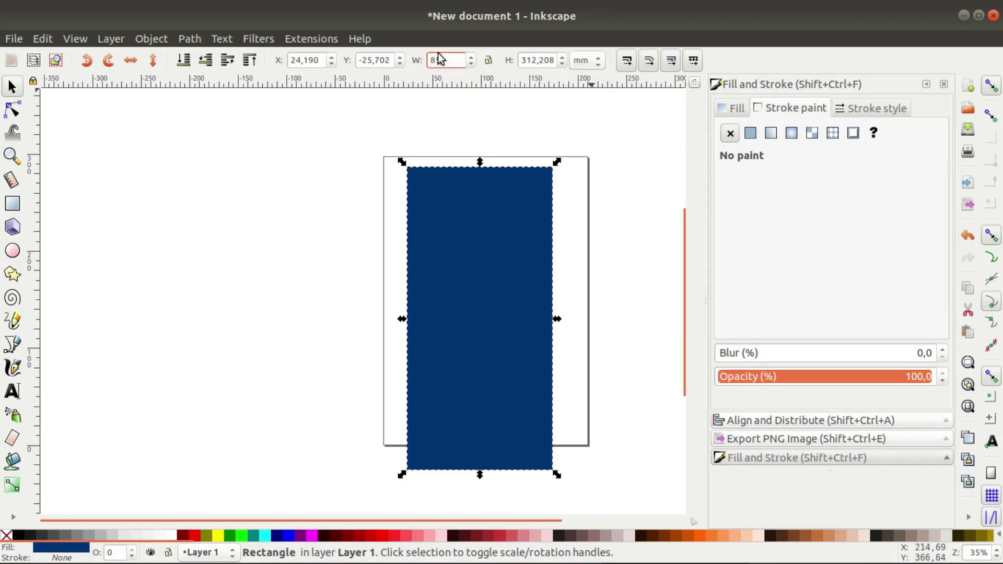
{"action": "key", "text": "Tab"}
{"action": "type", "text": "2"}
{"action": "key", "text": "Return"}
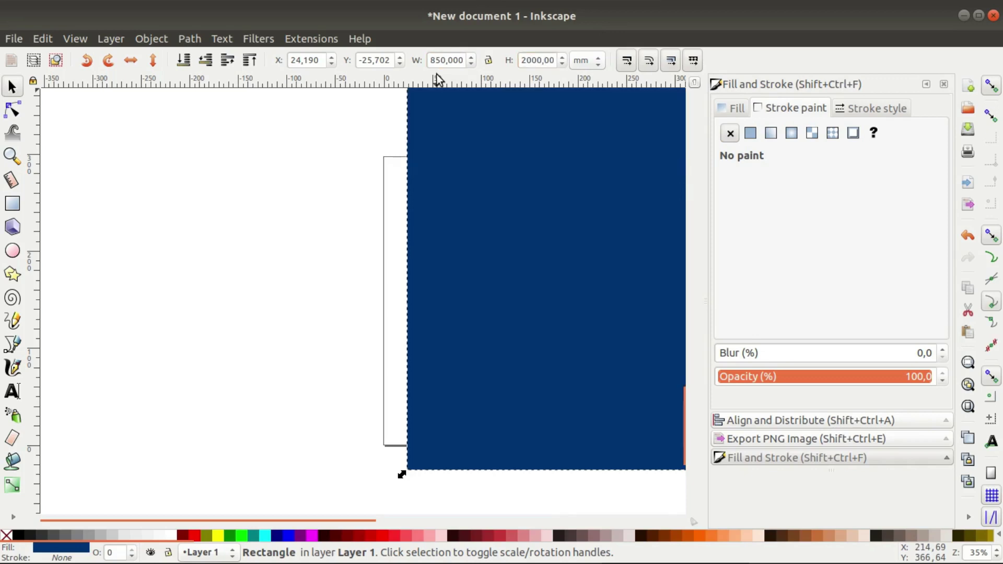
{"action": "scroll", "coordinate": [339, 257], "scroll_direction": "down", "scroll_amount": 4}
{"action": "scroll", "coordinate": [435, 242], "scroll_direction": "down", "scroll_amount": 3}
{"action": "scroll", "coordinate": [434, 248], "scroll_direction": "up", "scroll_amount": 2}
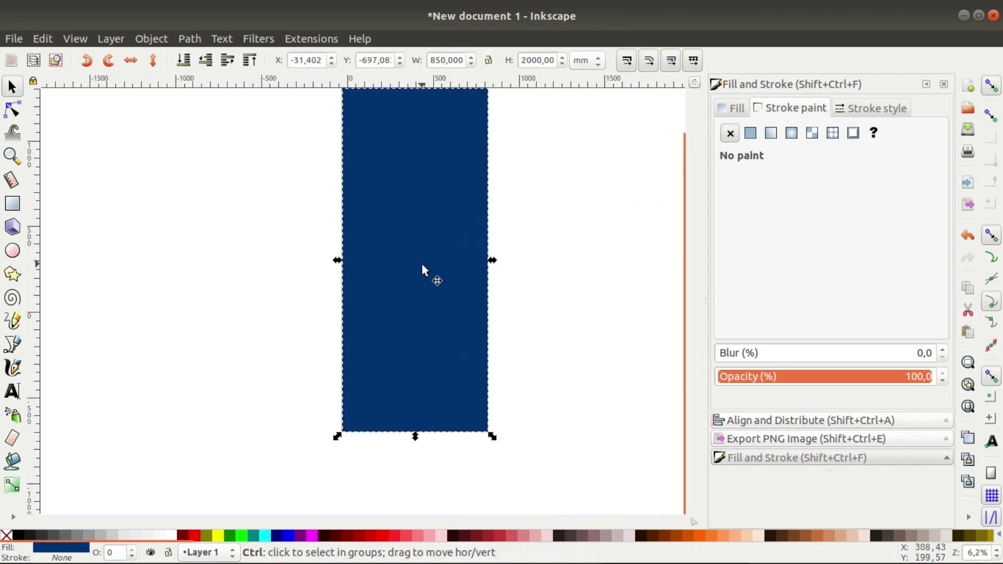
{"action": "left_click_drag", "start_coordinate": [424, 269], "coordinate": [431, 292]}
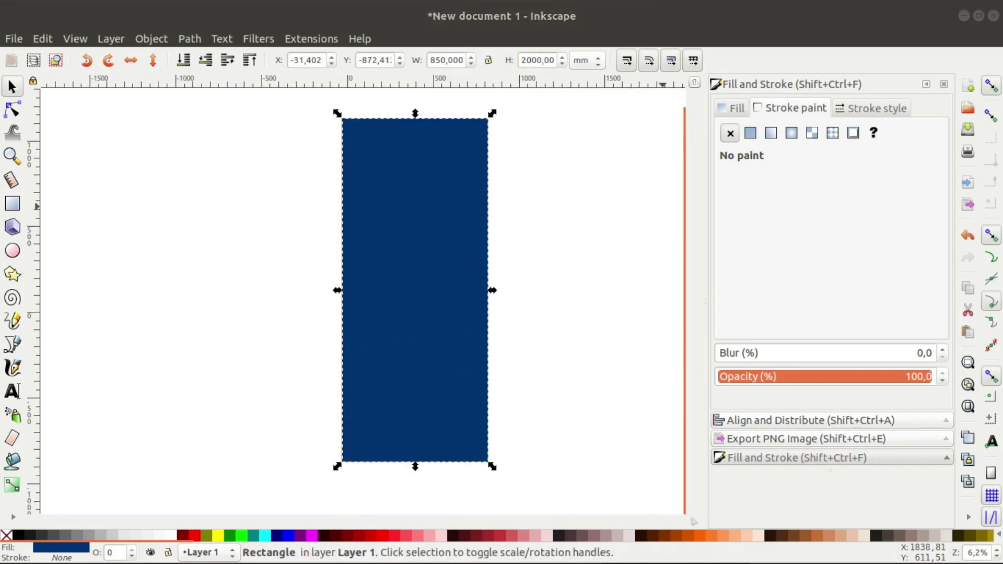
Step: Resize the page to fit the rectangle and fill the rectangle white
{"action": "key", "text": "shift+ctrl+d"}
{"action": "left_click", "coordinate": [589, 356]}
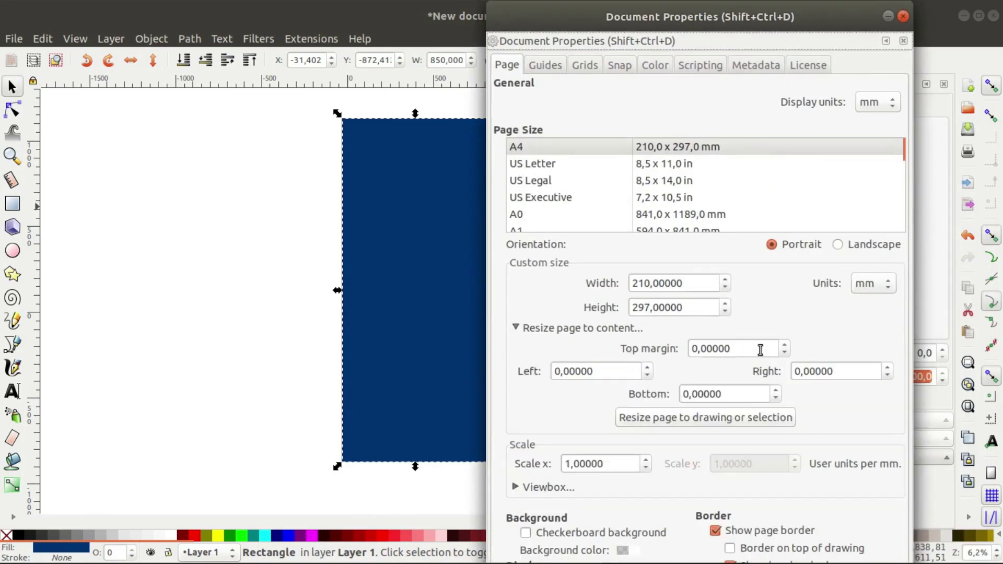
{"action": "left_click", "coordinate": [705, 418]}
{"action": "left_click", "coordinate": [903, 16]}
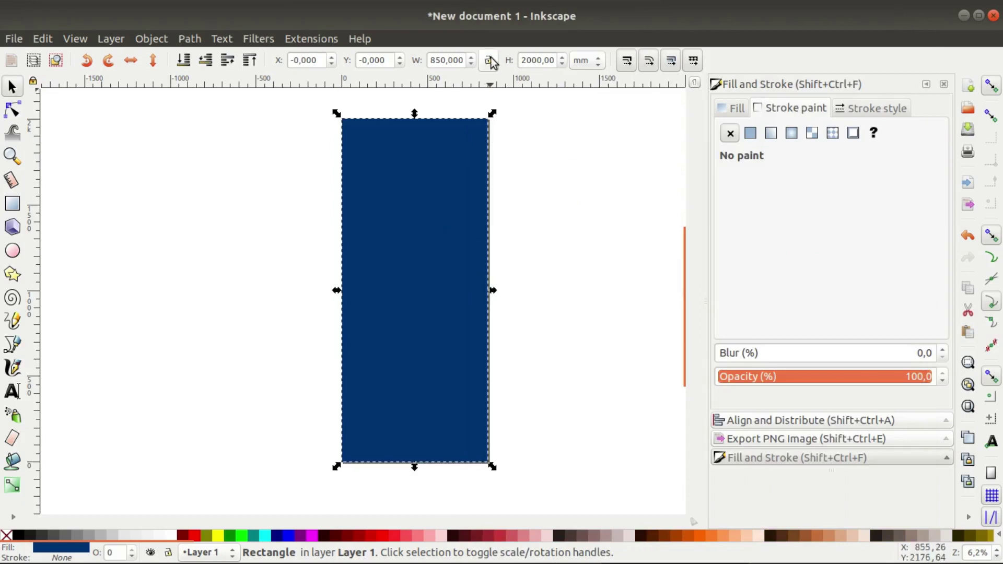
{"action": "left_click", "coordinate": [169, 535]}
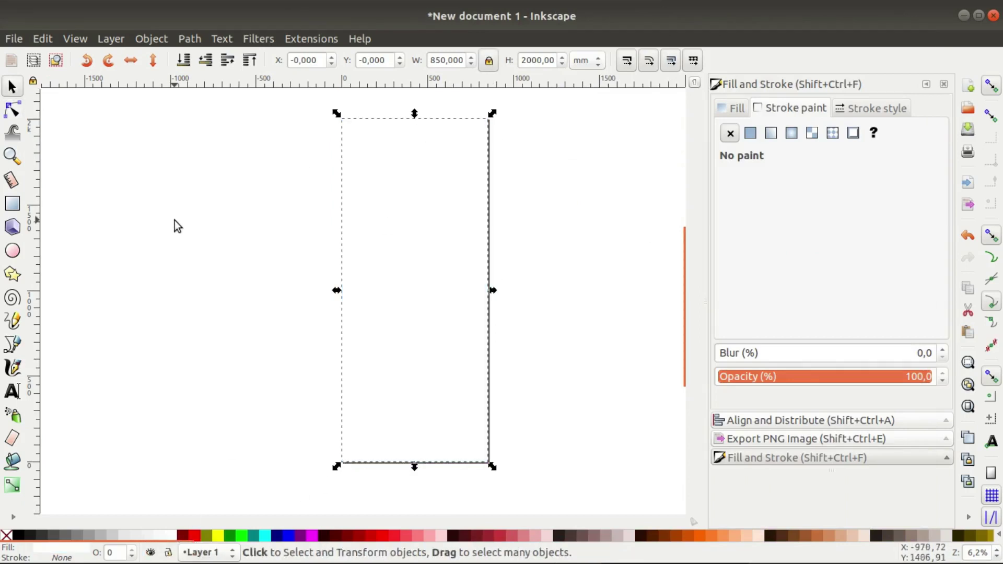
Step: Draw an orange rectangle near the top, aligned to the page's left edge
{"action": "left_click", "coordinate": [13, 203]}
{"action": "scroll", "coordinate": [387, 264], "scroll_direction": "up", "scroll_amount": 1, "text": "ctrl"}
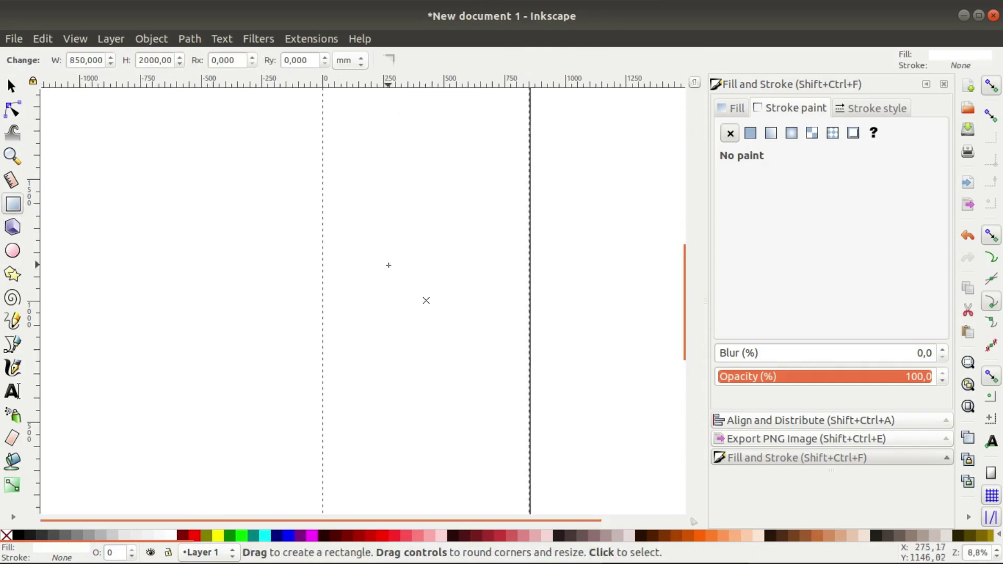
{"action": "left_click_drag", "start_coordinate": [327, 236], "coordinate": [430, 270]}
{"action": "left_click", "coordinate": [707, 534]}
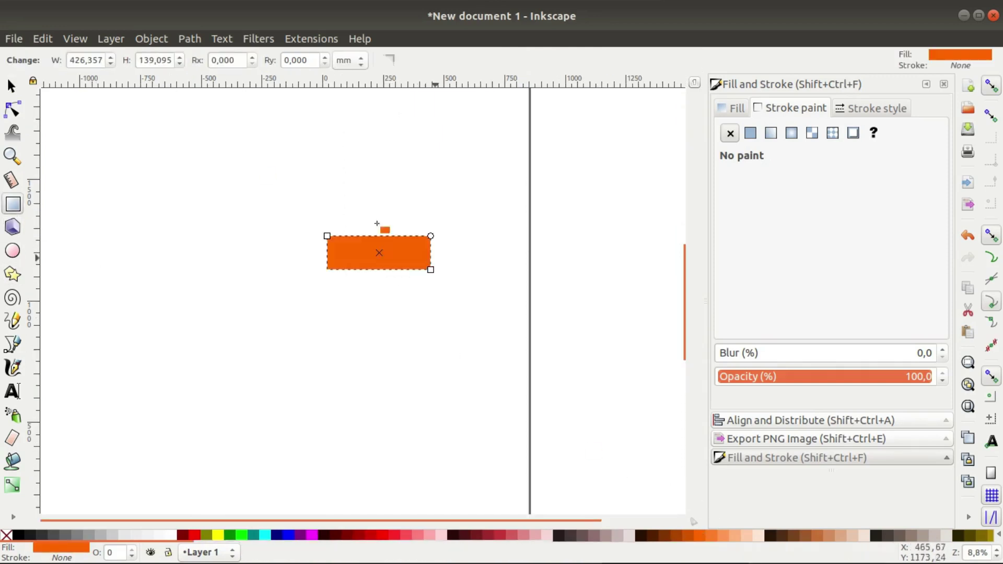
{"action": "key", "text": "s"}
{"action": "scroll", "coordinate": [409, 252], "scroll_direction": "up", "scroll_amount": 1, "text": "ctrl"}
{"action": "left_click", "coordinate": [353, 317], "text": "shift"}
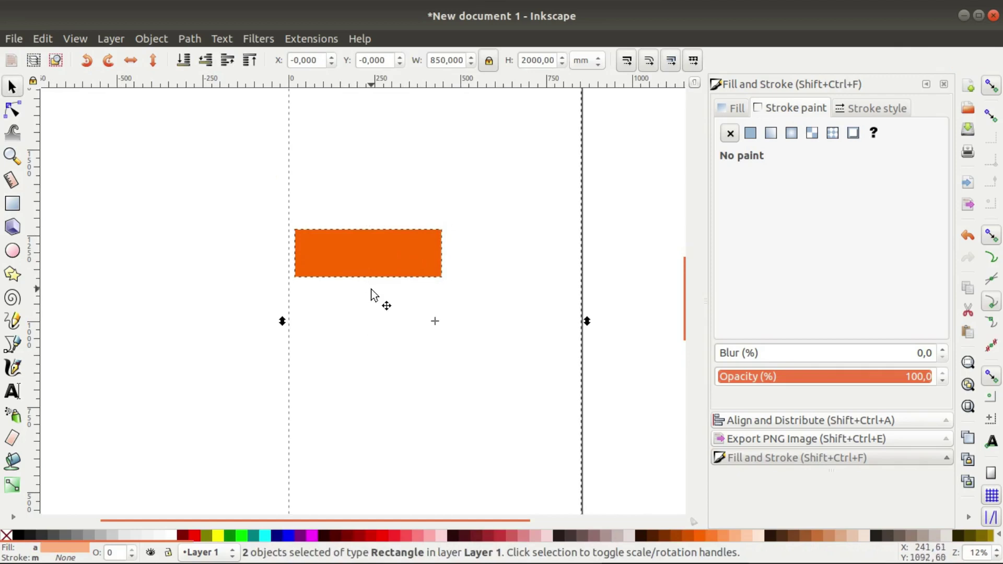
{"action": "key", "text": "ctrl+shift+a"}
{"action": "left_click", "coordinate": [829, 170]}
Step: Convert the orange rectangle to a path and drag its corners into a tapered wedge
{"action": "left_click", "coordinate": [190, 39]}
{"action": "left_click", "coordinate": [210, 58]}
{"action": "key", "text": "n"}
{"action": "left_click_drag", "start_coordinate": [436, 229], "coordinate": [402, 222]}
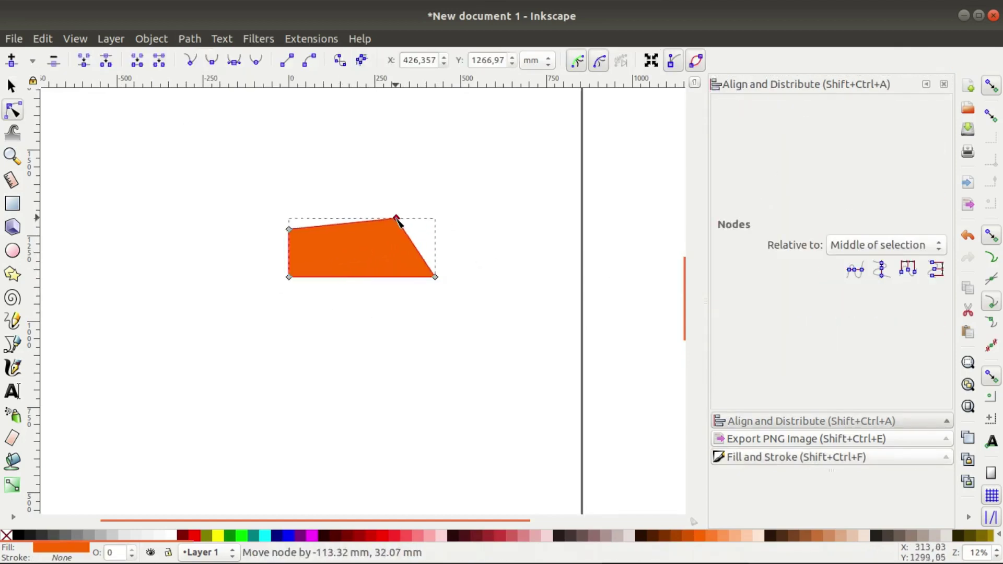
{"action": "left_click", "coordinate": [289, 277]}
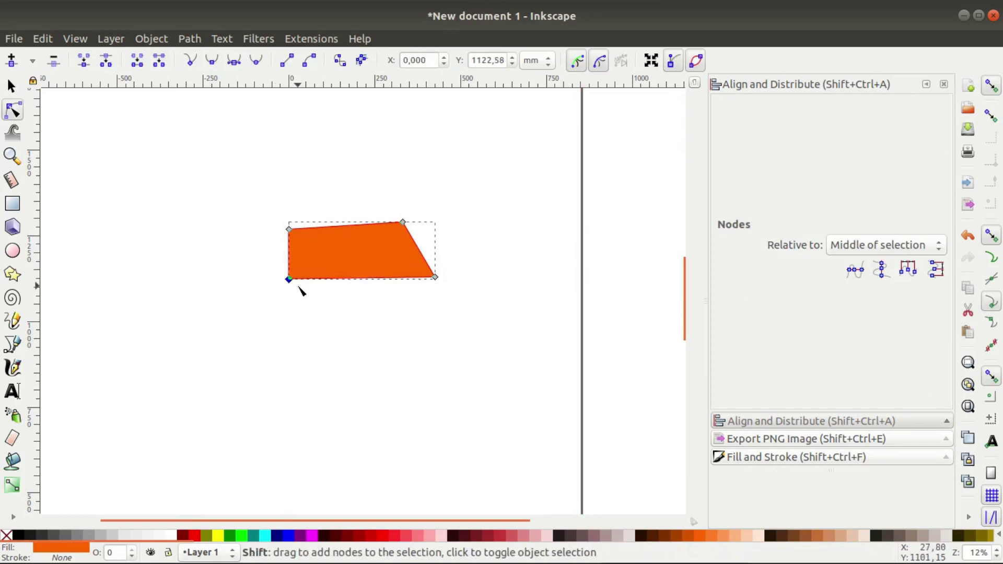
{"action": "key", "text": "shift+Down"}
{"action": "key", "text": "shift+Down"}
{"action": "key", "text": "shift+Down"}
{"action": "mouse_move", "coordinate": [436, 278]}
{"action": "left_mouse_down"}
{"action": "mouse_move", "coordinate": [429, 250]}
{"action": "mouse_move", "coordinate": [392, 226]}
{"action": "mouse_move", "coordinate": [343, 230]}
{"action": "left_mouse_up"}
{"action": "left_click_drag", "start_coordinate": [355, 274], "coordinate": [354, 277]}
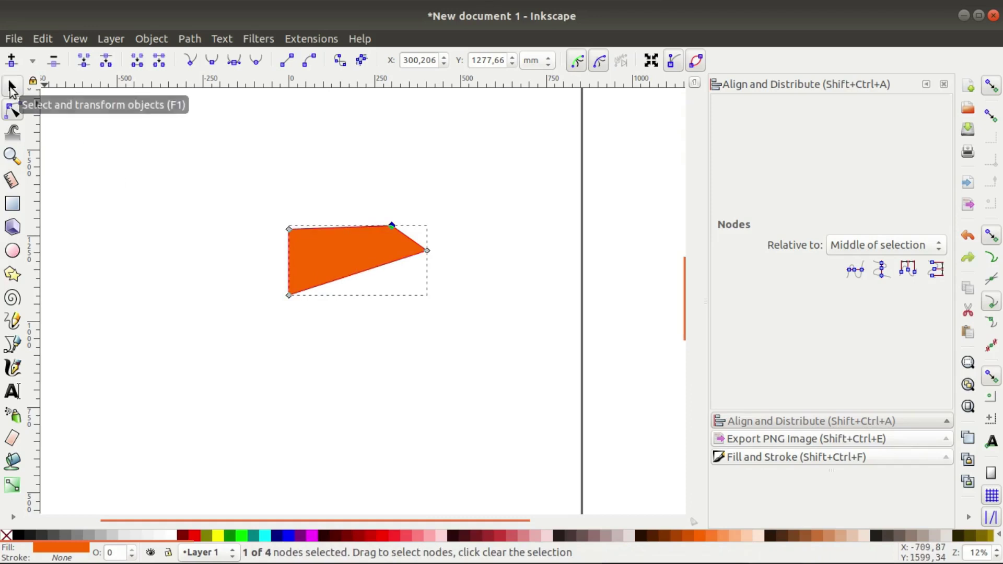
{"action": "left_click", "coordinate": [12, 87]}
{"action": "left_click", "coordinate": [395, 331]}
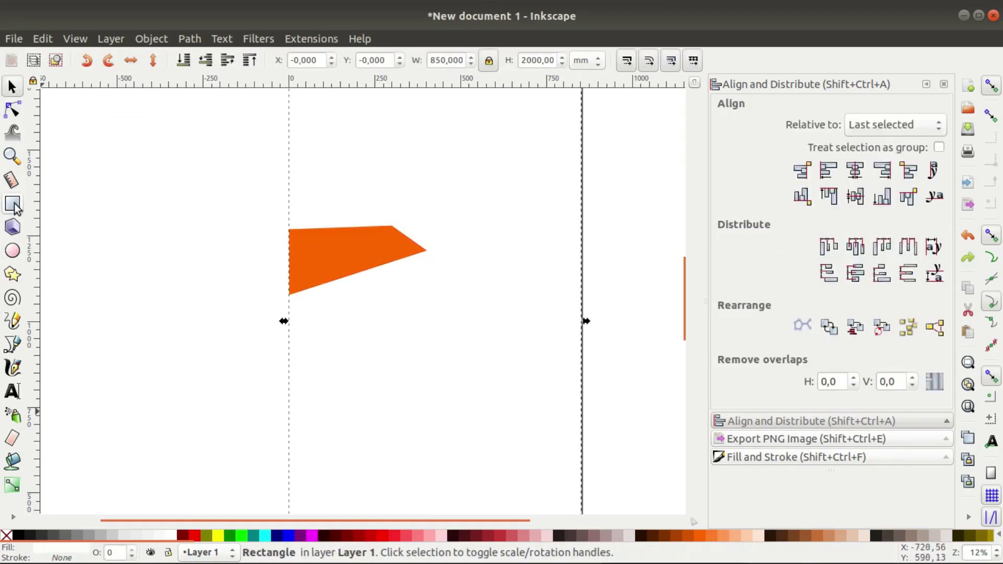
Step: Turn a tall rectangle into a path hanging from the wedge's tip, its lower corners tilted
{"action": "left_click", "coordinate": [14, 205]}
{"action": "left_click_drag", "start_coordinate": [469, 244], "coordinate": [513, 364]}
{"action": "left_click", "coordinate": [11, 87]}
{"action": "left_click", "coordinate": [190, 39]}
{"action": "left_click", "coordinate": [205, 54]}
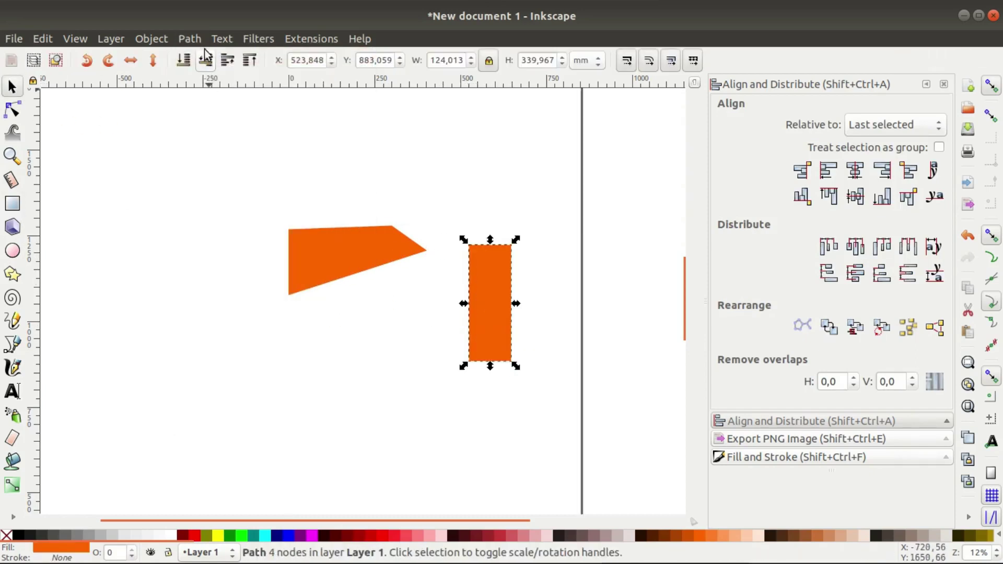
{"action": "mouse_move", "coordinate": [485, 272]}
{"action": "left_mouse_down"}
{"action": "mouse_move", "coordinate": [454, 274]}
{"action": "mouse_move", "coordinate": [392, 230]}
{"action": "left_mouse_up"}
{"action": "key", "text": "n"}
{"action": "left_click_drag", "start_coordinate": [470, 251], "coordinate": [427, 251]}
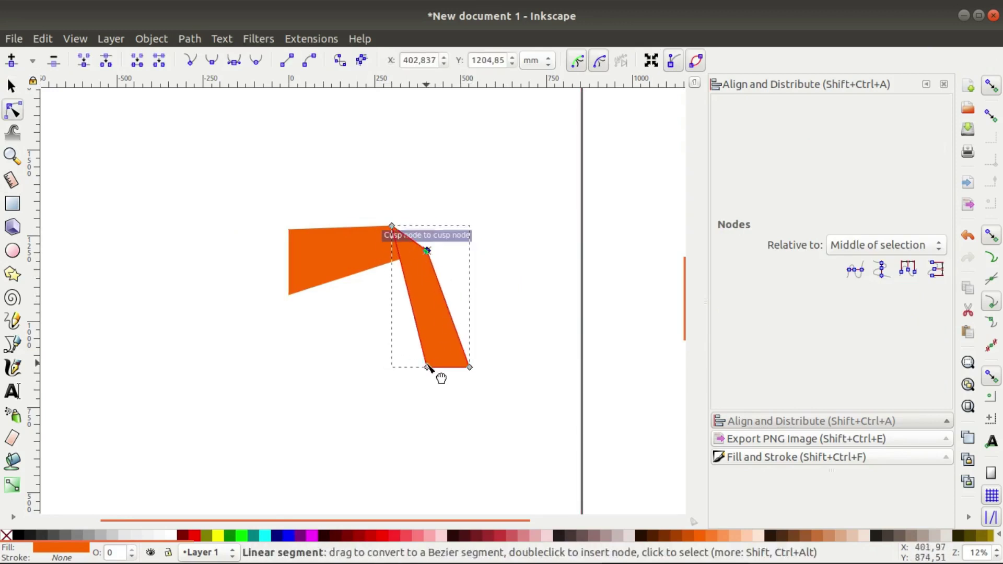
{"action": "left_click_drag", "start_coordinate": [428, 367], "coordinate": [361, 324]}
{"action": "left_click_drag", "start_coordinate": [468, 367], "coordinate": [354, 315]}
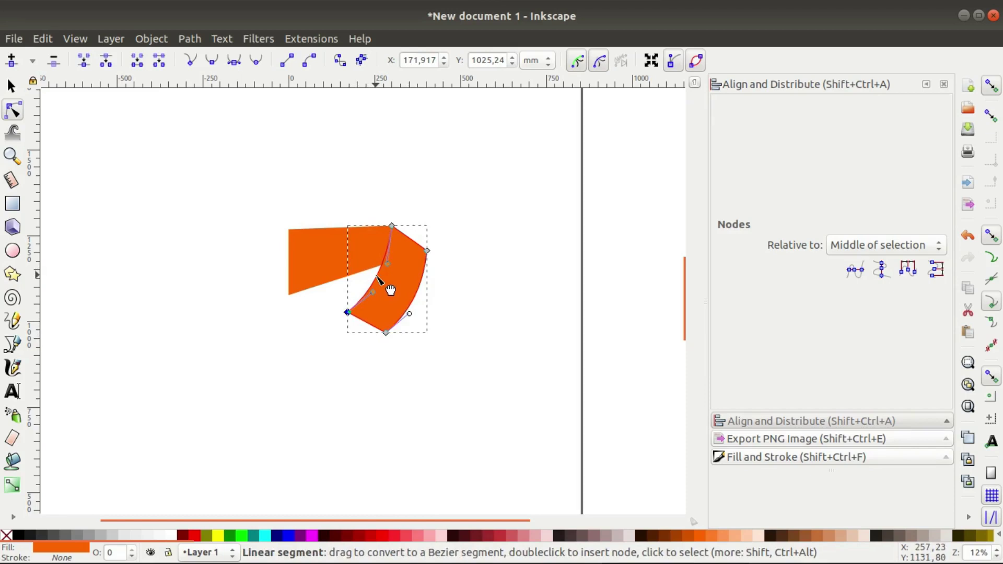
Step: Fill the fold piece darker orange and lower it beneath the wedge
{"action": "key", "text": "s"}
{"action": "left_click", "coordinate": [690, 535]}
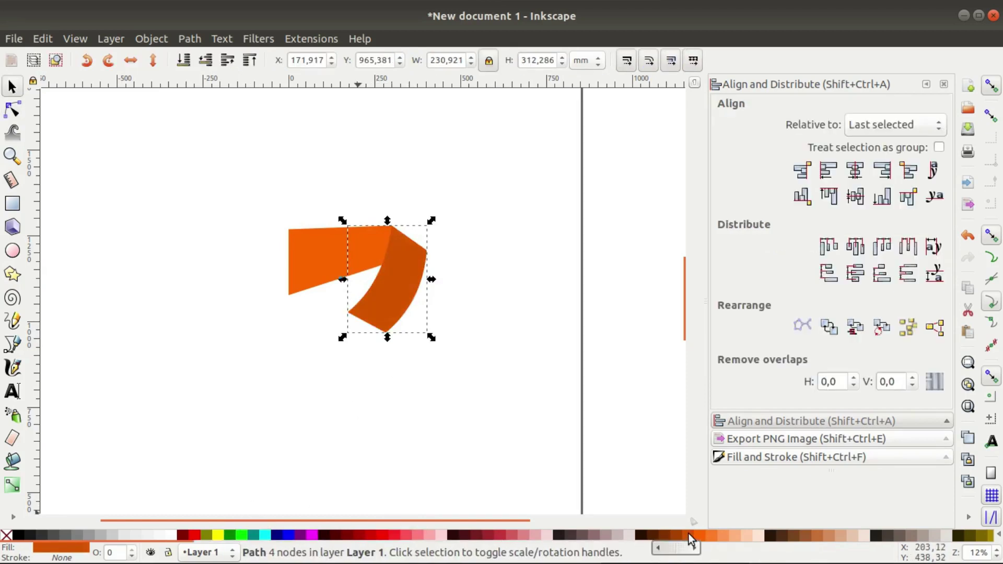
{"action": "key", "text": "Page_Down"}
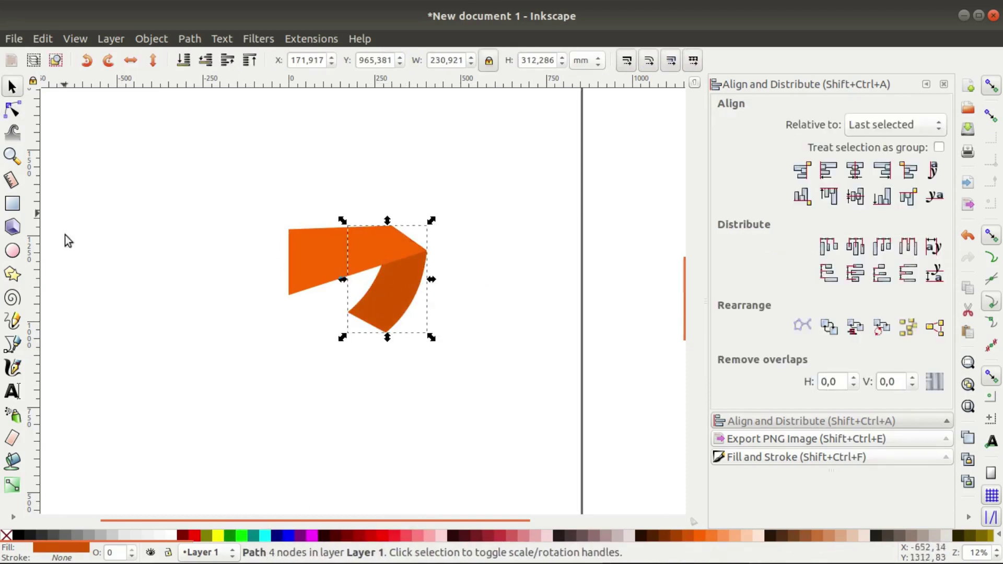
Step: Add a long rectangle in the wedge's light orange and move it beside the fold
{"action": "left_click", "coordinate": [12, 203]}
{"action": "left_click_drag", "start_coordinate": [388, 287], "coordinate": [580, 336]}
{"action": "key", "text": "d"}
{"action": "left_click", "coordinate": [340, 256]}
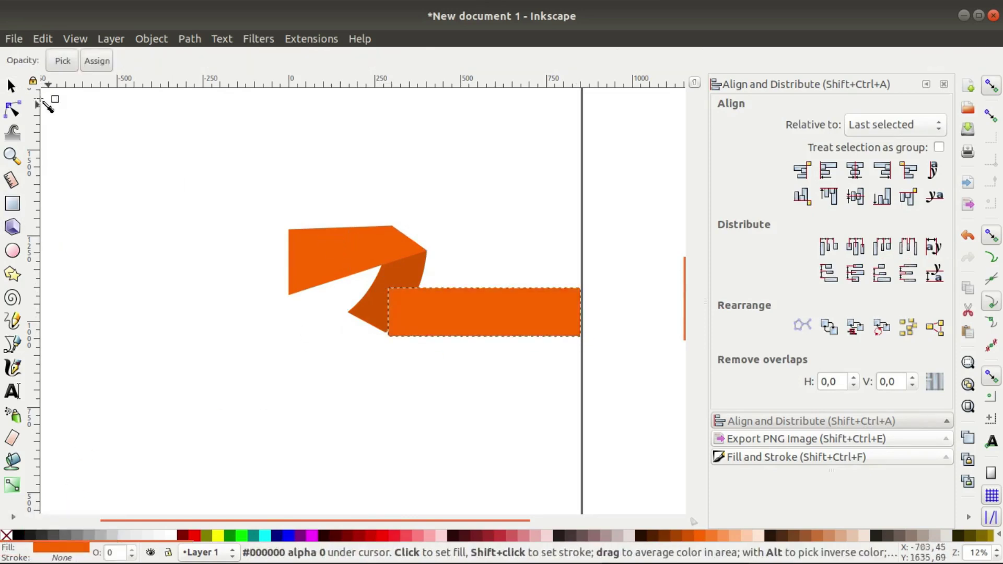
{"action": "key", "text": "s"}
{"action": "left_click", "coordinate": [189, 39]}
{"action": "left_click", "coordinate": [230, 58]}
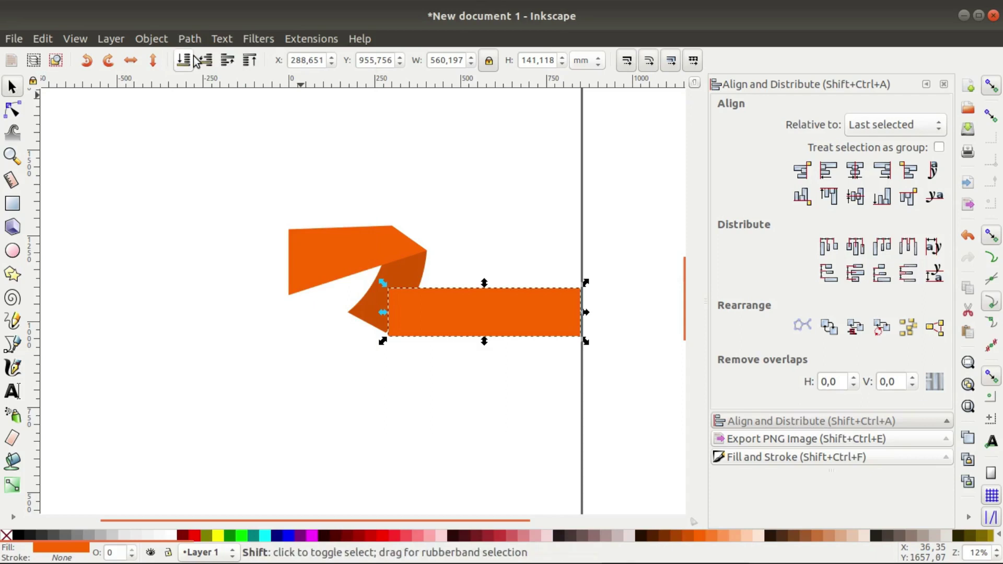
{"action": "left_click", "coordinate": [513, 311]}
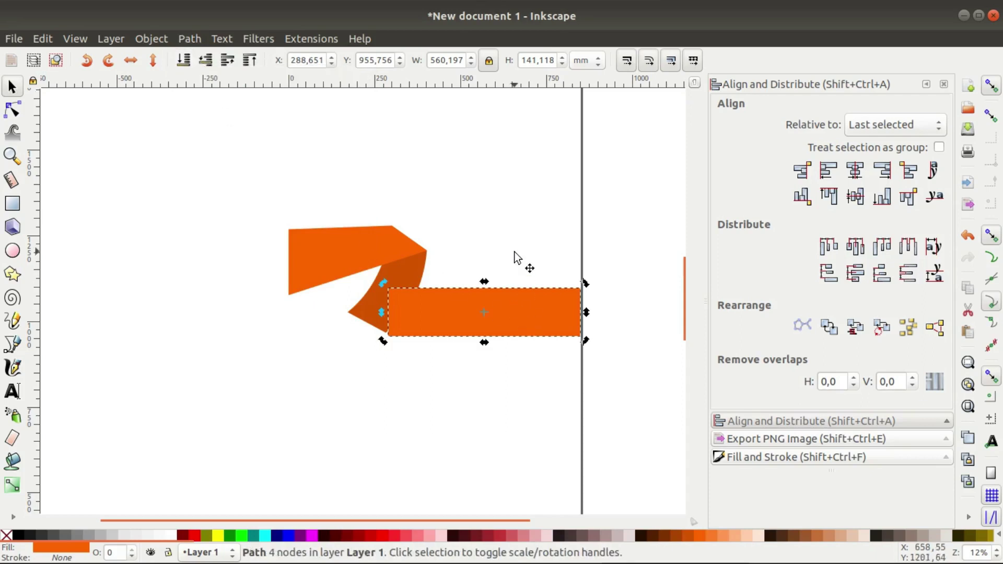
{"action": "left_click", "coordinate": [569, 286], "text": "shift"}
{"action": "key", "text": "Escape"}
{"action": "left_click", "coordinate": [519, 329]}
{"action": "left_click_drag", "start_coordinate": [519, 329], "coordinate": [520, 320]}
Step: Convert the band to a path, join it to the fold's tip, and curve its edges
{"action": "left_click", "coordinate": [190, 39]}
{"action": "left_click", "coordinate": [223, 58]}
{"action": "key", "text": "n"}
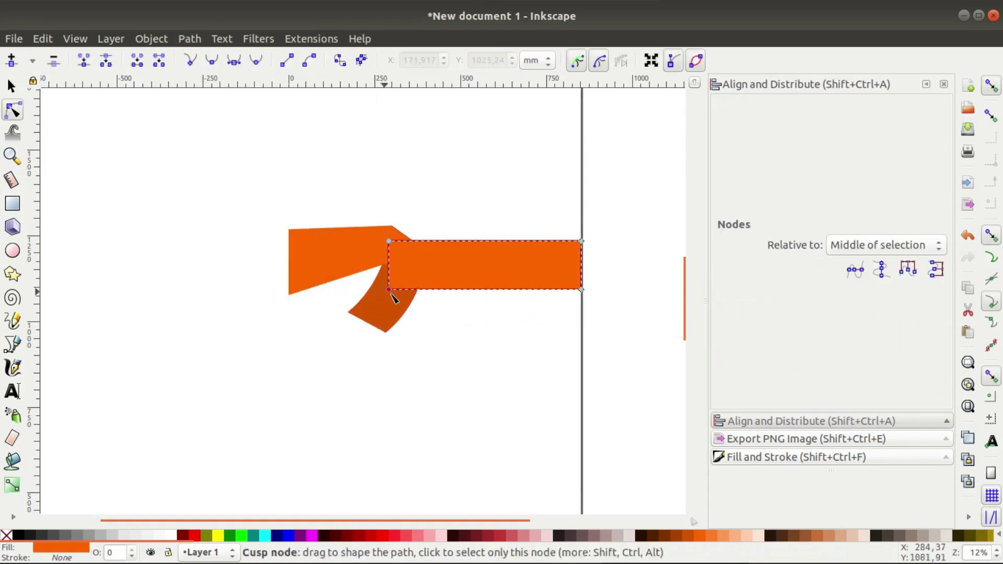
{"action": "left_click_drag", "start_coordinate": [391, 294], "coordinate": [387, 332]}
{"action": "mouse_move", "coordinate": [391, 242]}
{"action": "left_mouse_down"}
{"action": "mouse_move", "coordinate": [359, 313]}
{"action": "mouse_move", "coordinate": [347, 312]}
{"action": "left_mouse_up"}
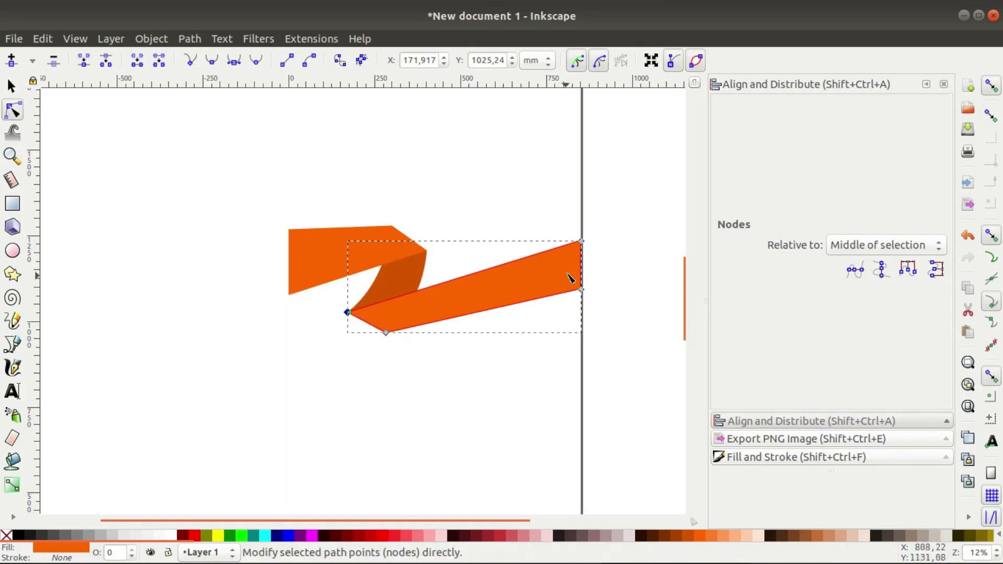
{"action": "left_click_drag", "start_coordinate": [497, 309], "coordinate": [496, 316]}
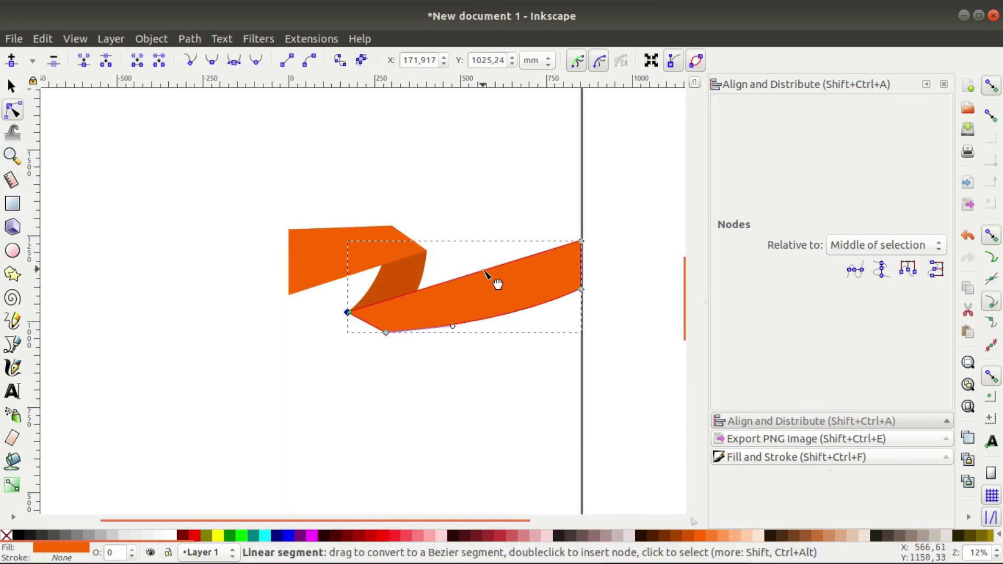
{"action": "left_click_drag", "start_coordinate": [485, 271], "coordinate": [496, 282]}
{"action": "left_click", "coordinate": [582, 288]}
{"action": "left_click_drag", "start_coordinate": [518, 315], "coordinate": [527, 323]}
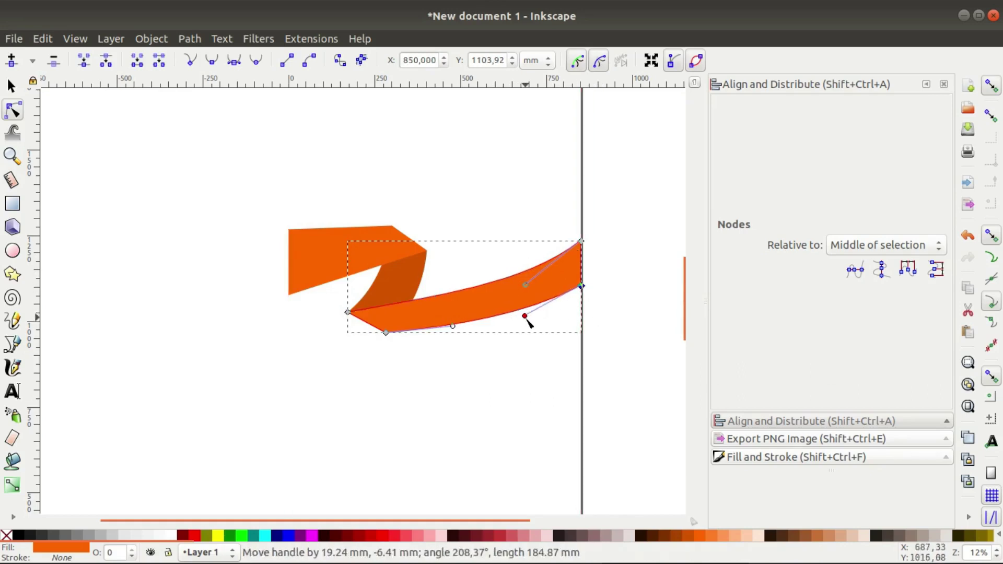
{"action": "mouse_move", "coordinate": [453, 330]}
{"action": "left_mouse_down"}
{"action": "mouse_move", "coordinate": [458, 338]}
{"action": "mouse_move", "coordinate": [438, 304]}
{"action": "mouse_move", "coordinate": [448, 295]}
{"action": "left_mouse_up"}
{"action": "left_click", "coordinate": [347, 313]}
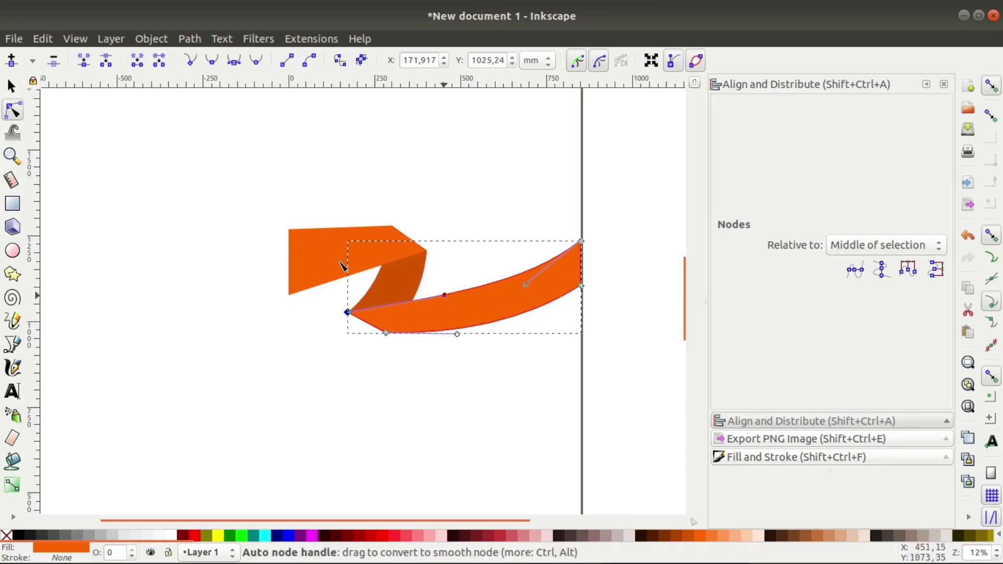
{"action": "key", "text": "s"}
{"action": "left_click", "coordinate": [277, 328]}
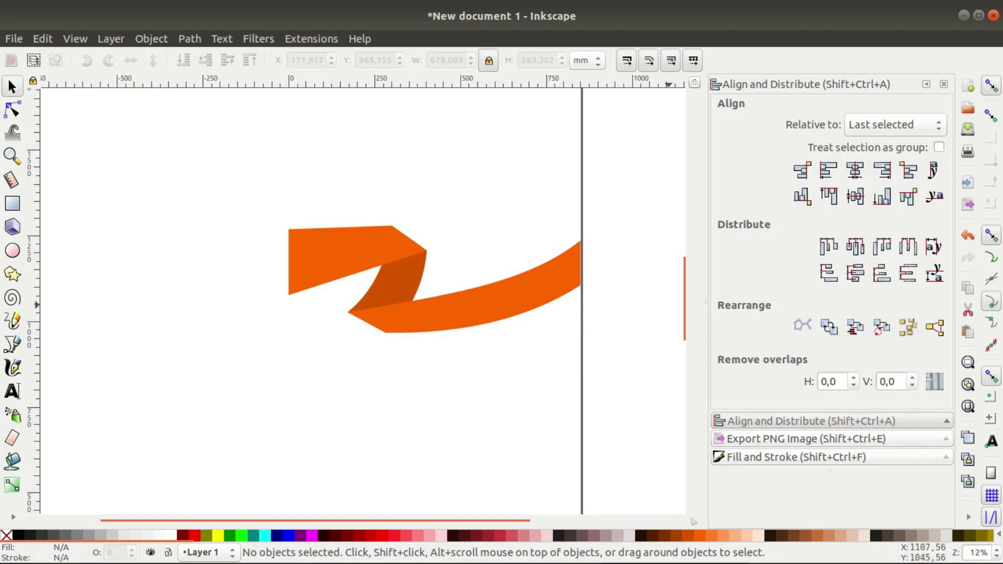
Step: Draw a closed three-node shadow shape with the pen near the ribbon's fold
{"action": "left_click", "coordinate": [469, 16]}
{"action": "left_click", "coordinate": [11, 346]}
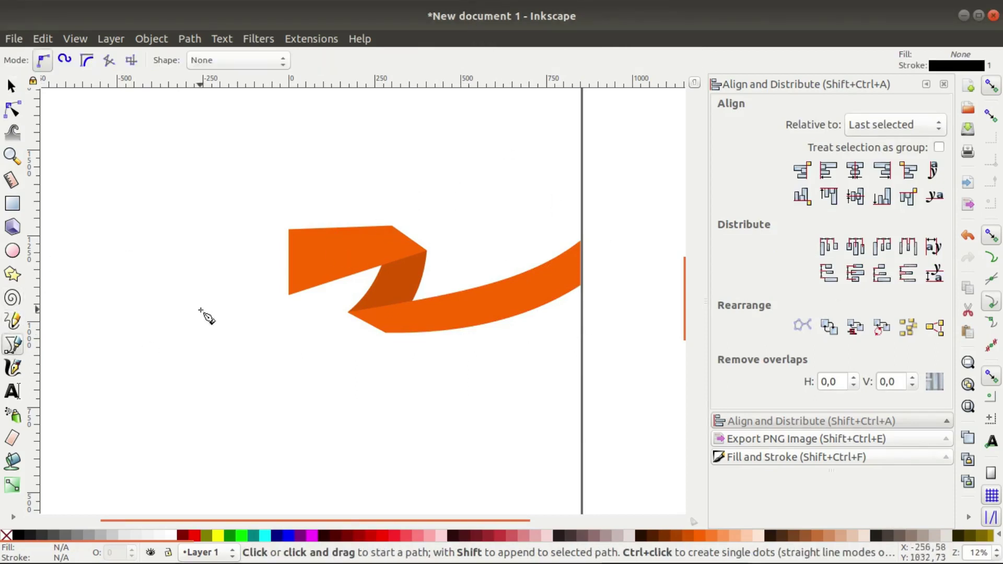
{"action": "scroll", "coordinate": [412, 270], "scroll_direction": "up", "scroll_amount": 2, "text": "ctrl"}
{"action": "left_click", "coordinate": [441, 234]}
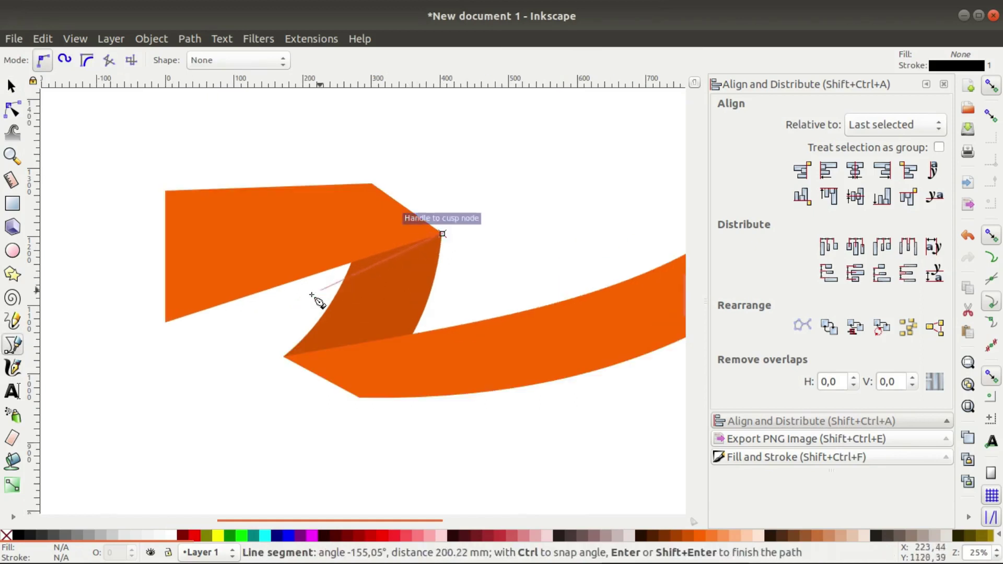
{"action": "left_click", "coordinate": [442, 233]}
{"action": "key", "text": "s"}
Step: Give the shadow a dark linear gradient fill from its top-right tip toward lower left, no outline
{"action": "key", "text": "ctrl+shift+f"}
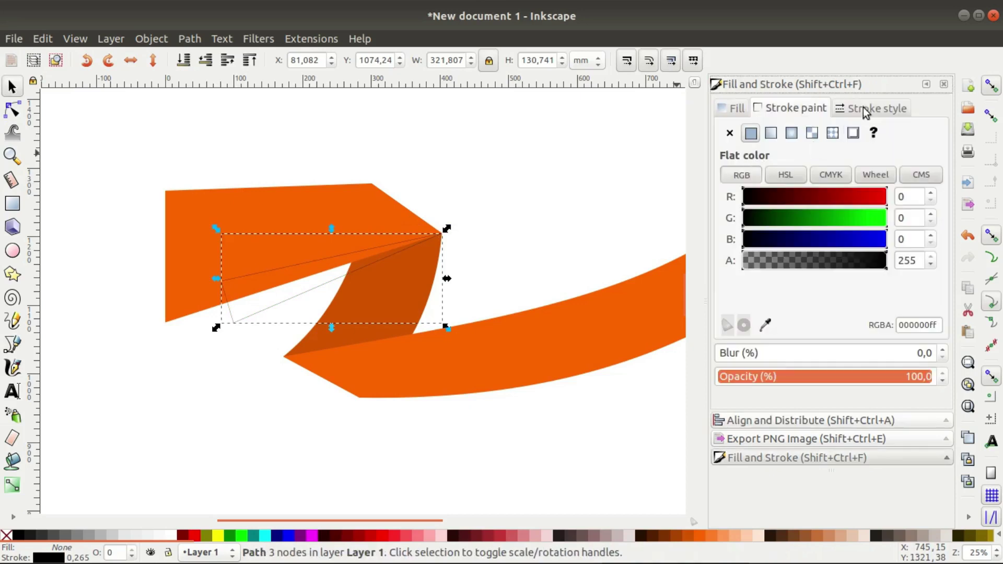
{"action": "left_click", "coordinate": [733, 108]}
{"action": "left_click", "coordinate": [771, 133]}
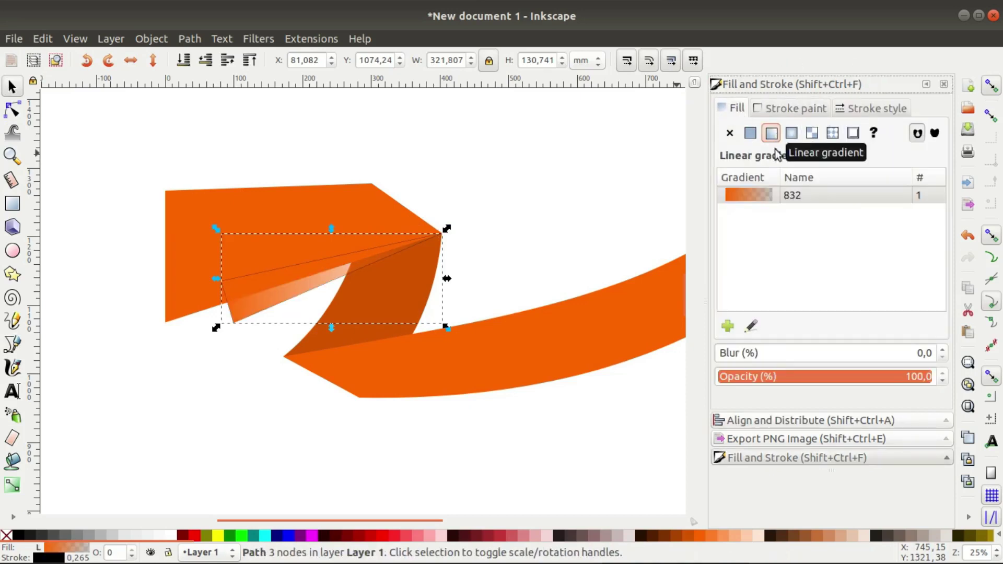
{"action": "left_click", "coordinate": [31, 535]}
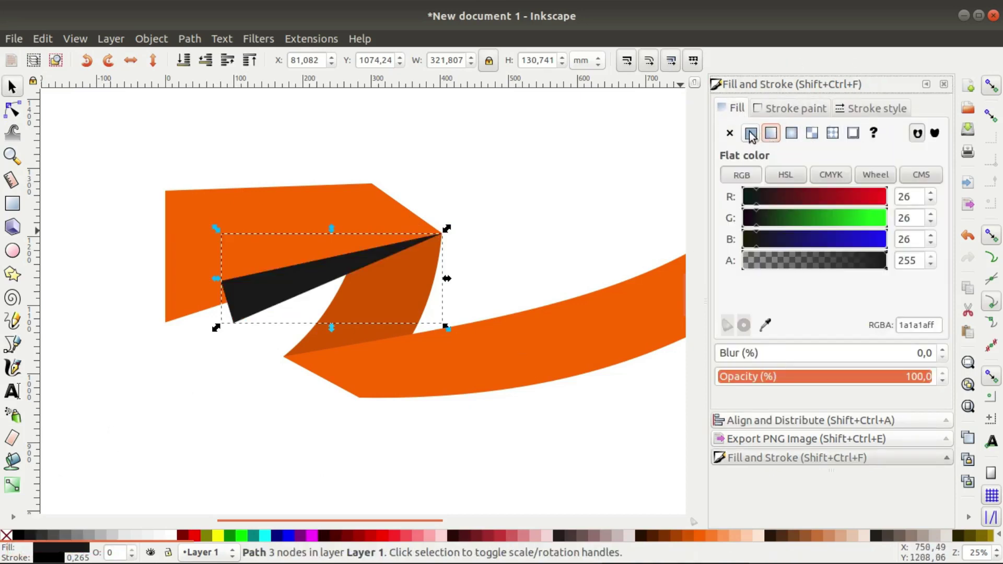
{"action": "left_click", "coordinate": [771, 133]}
{"action": "left_click", "coordinate": [790, 108]}
{"action": "left_click", "coordinate": [730, 133]}
{"action": "double_click", "coordinate": [222, 305]}
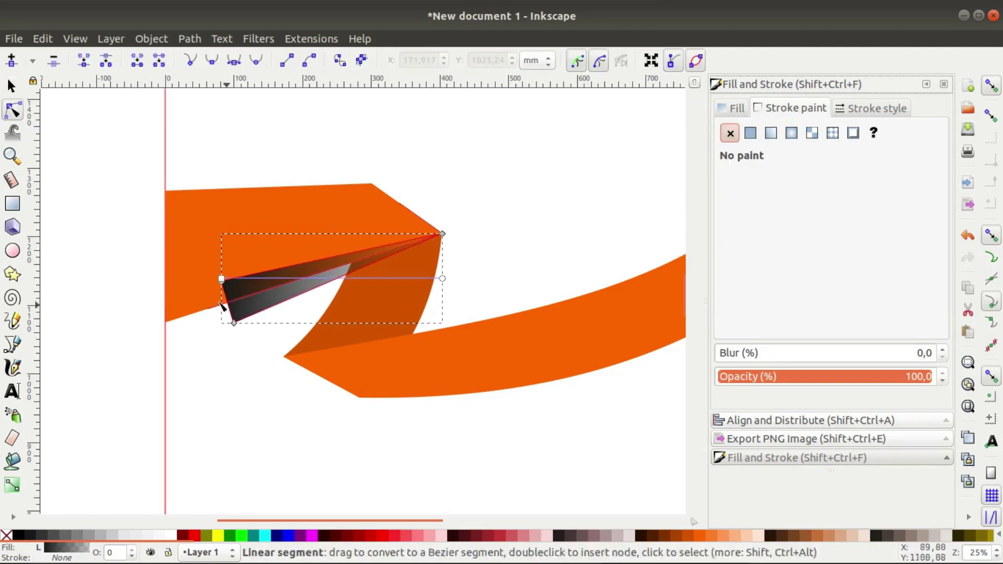
{"action": "left_click_drag", "start_coordinate": [221, 278], "coordinate": [442, 234]}
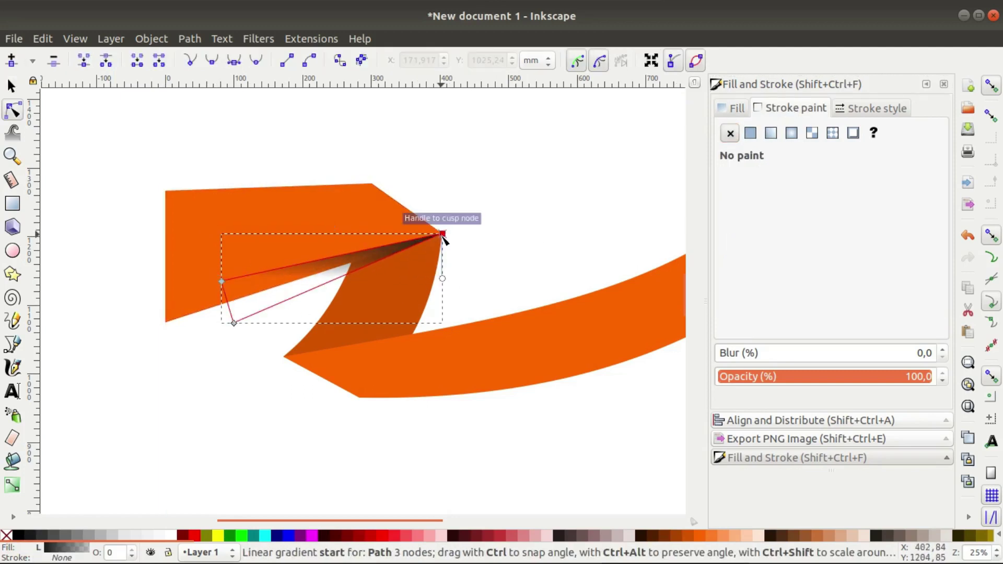
{"action": "left_click_drag", "start_coordinate": [405, 284], "coordinate": [247, 308]}
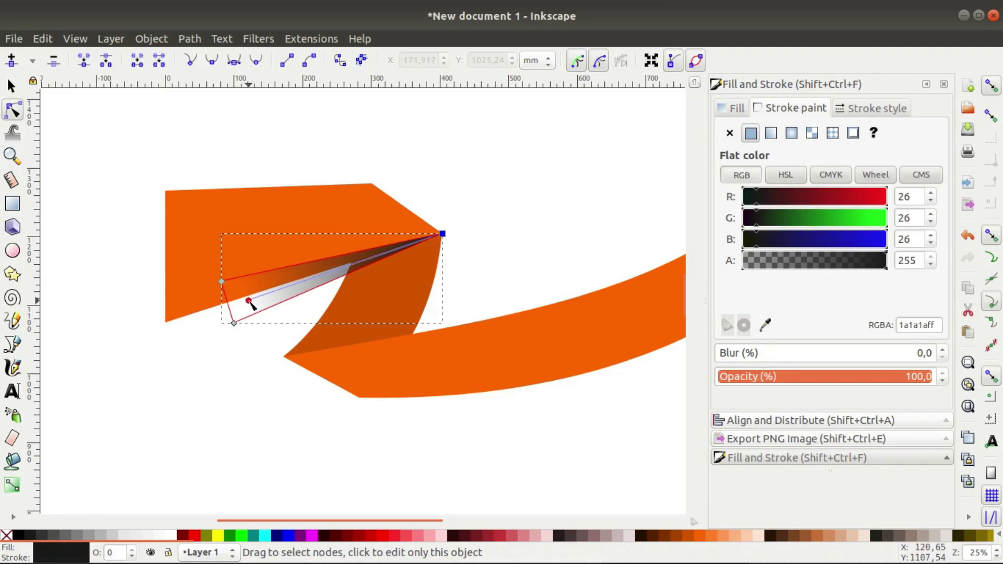
Step: Set the shadow's opacity to 70%
{"action": "key", "text": "s"}
{"action": "left_click", "coordinate": [737, 108]}
{"action": "left_click", "coordinate": [919, 377]}
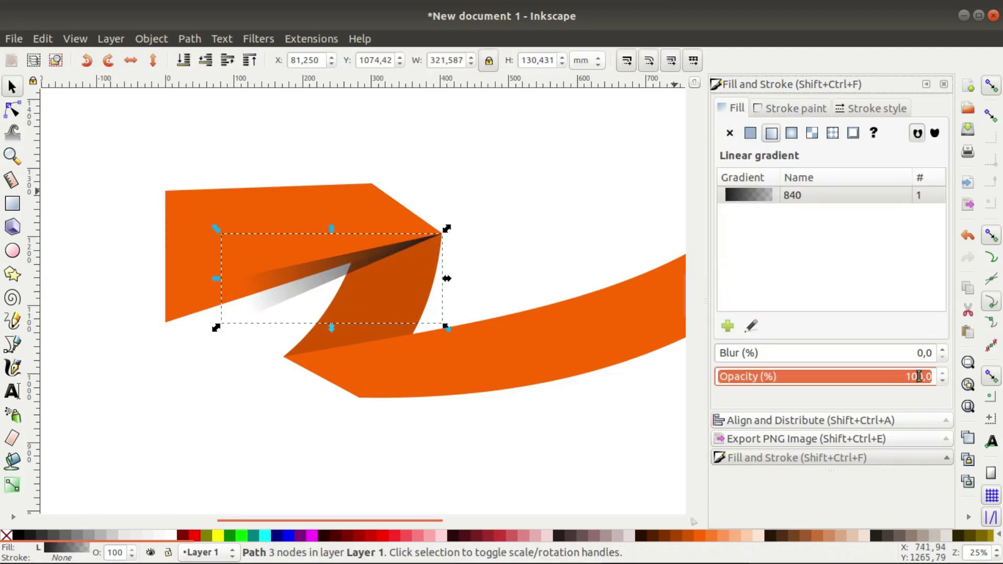
{"action": "type", "text": "70"}
{"action": "key", "text": "Return"}
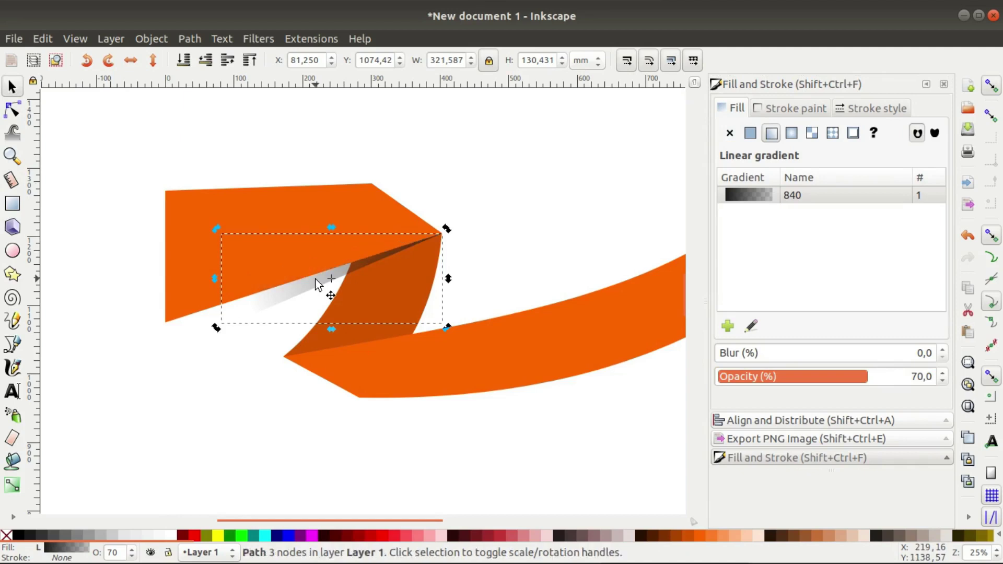
{"action": "left_click", "coordinate": [501, 246]}
{"action": "scroll", "coordinate": [300, 286], "scroll_direction": "down", "scroll_amount": 1}
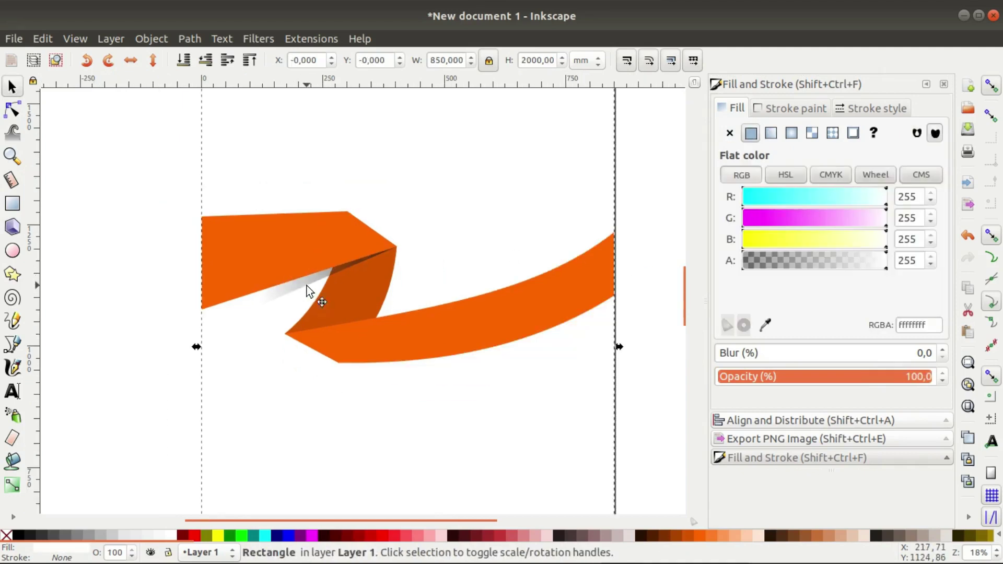
Step: Duplicate the shadow under the lower band, stretching it along the edge with a curved bottom
{"action": "right_click", "coordinate": [306, 286]}
{"action": "left_click", "coordinate": [343, 104]}
{"action": "mouse_move", "coordinate": [313, 278]}
{"action": "left_mouse_down"}
{"action": "mouse_move", "coordinate": [375, 381]}
{"action": "mouse_move", "coordinate": [418, 406]}
{"action": "left_mouse_up"}
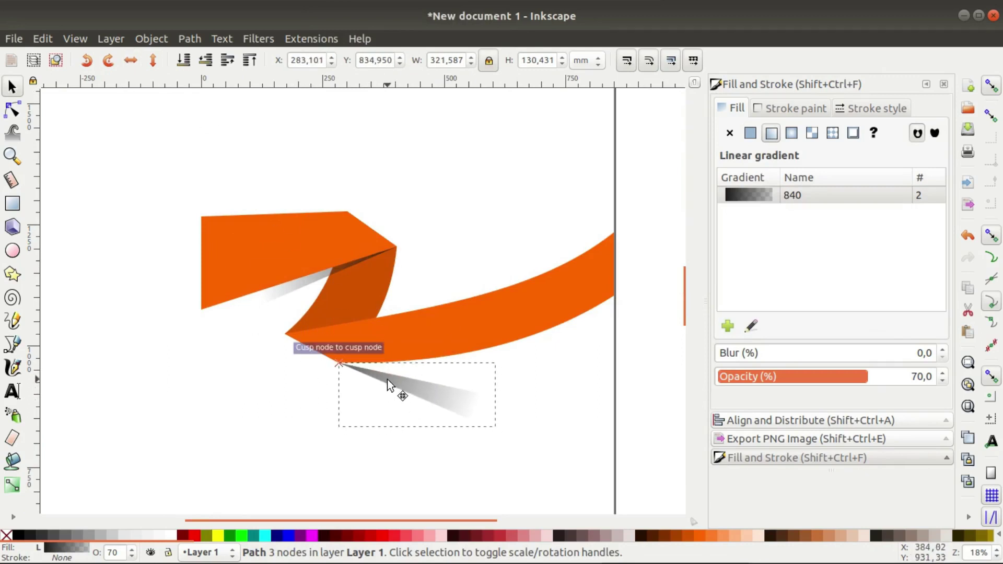
{"action": "key", "text": "n"}
{"action": "mouse_move", "coordinate": [498, 395]}
{"action": "left_mouse_down"}
{"action": "mouse_move", "coordinate": [517, 353]}
{"action": "mouse_move", "coordinate": [591, 298]}
{"action": "left_mouse_up"}
{"action": "left_click_drag", "start_coordinate": [486, 427], "coordinate": [606, 322]}
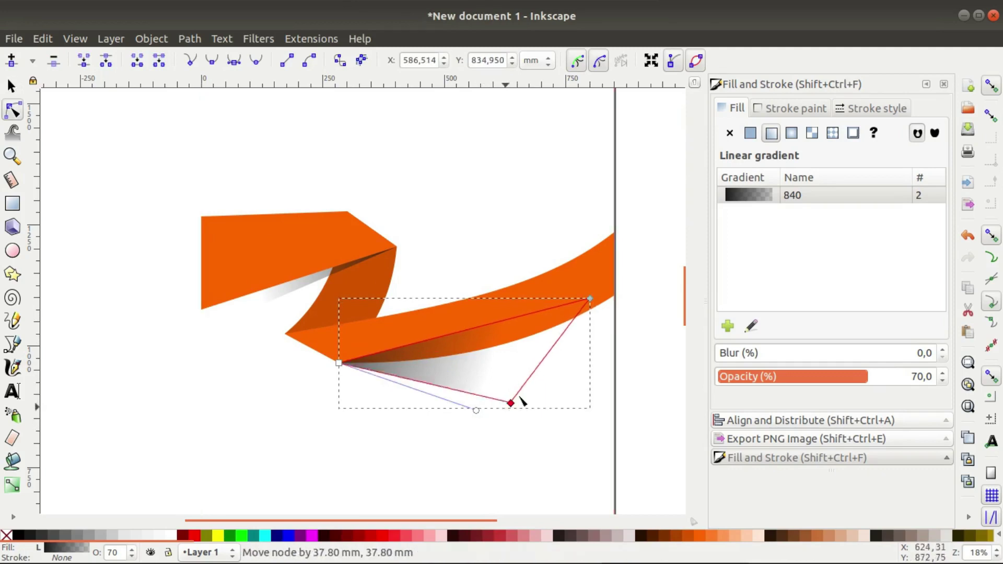
{"action": "left_click_drag", "start_coordinate": [480, 339], "coordinate": [485, 365]}
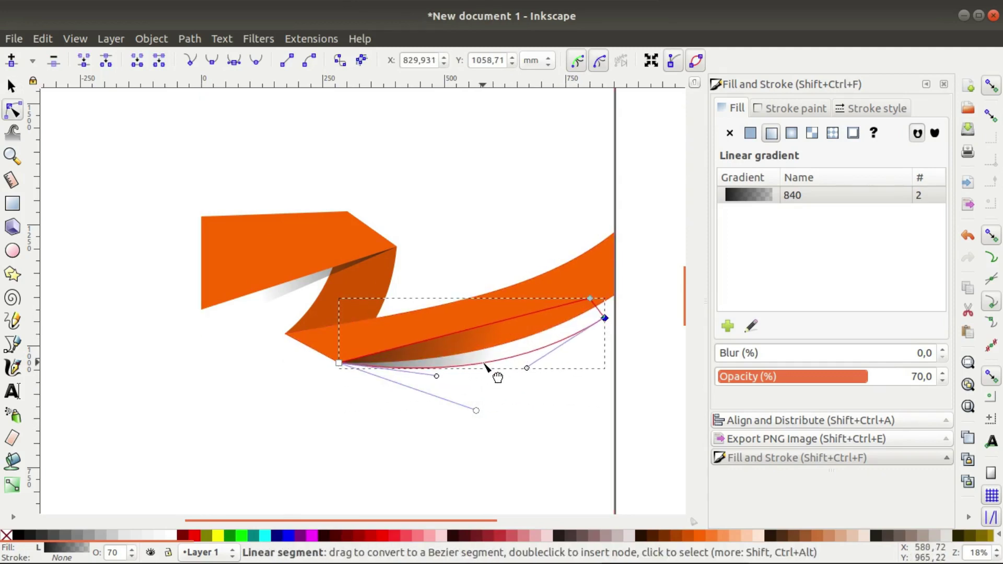
{"action": "key", "text": "s"}
Step: Select the white page background and pick the seminar background photo from the image folder
{"action": "right_click", "coordinate": [474, 351]}
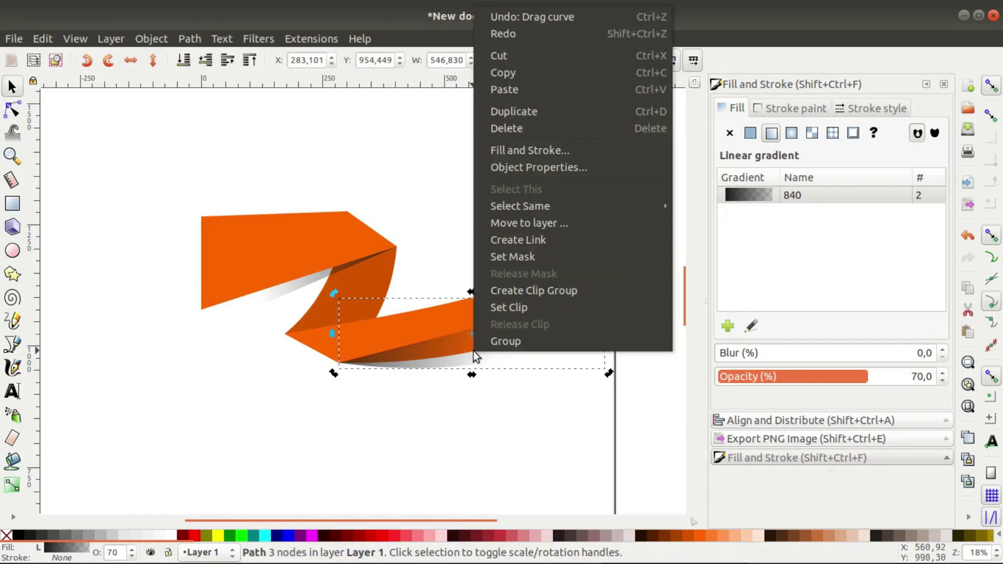
{"action": "left_click", "coordinate": [440, 357]}
{"action": "left_click", "coordinate": [437, 404]}
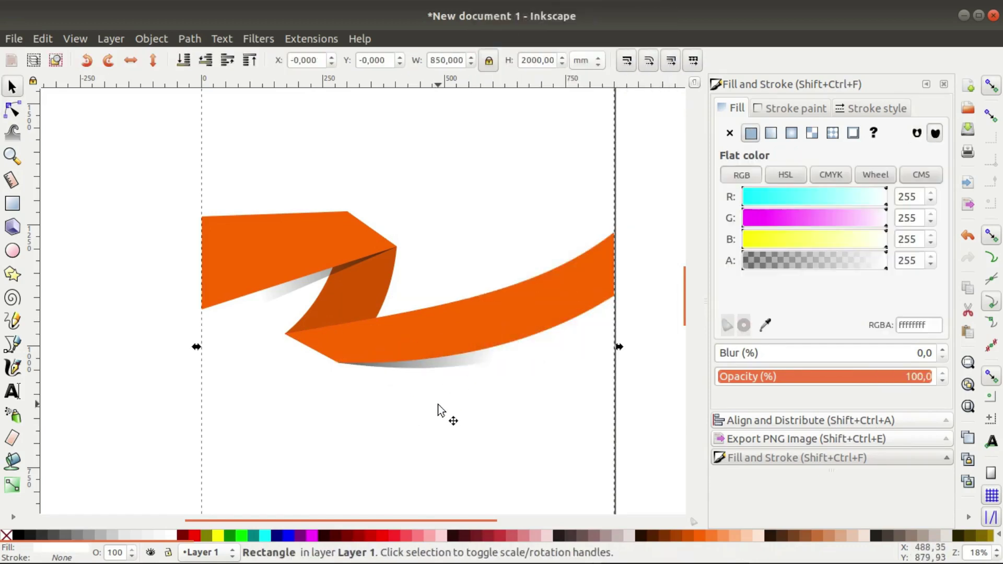
{"action": "left_click", "coordinate": [342, 554]}
Step: Import seminar_bg.jpg and spokesperson1.png, then enlarge and raise the seminar photo
{"action": "left_click_drag", "start_coordinate": [191, 316], "coordinate": [286, 158]}
{"action": "left_click_drag", "start_coordinate": [274, 303], "coordinate": [468, 157]}
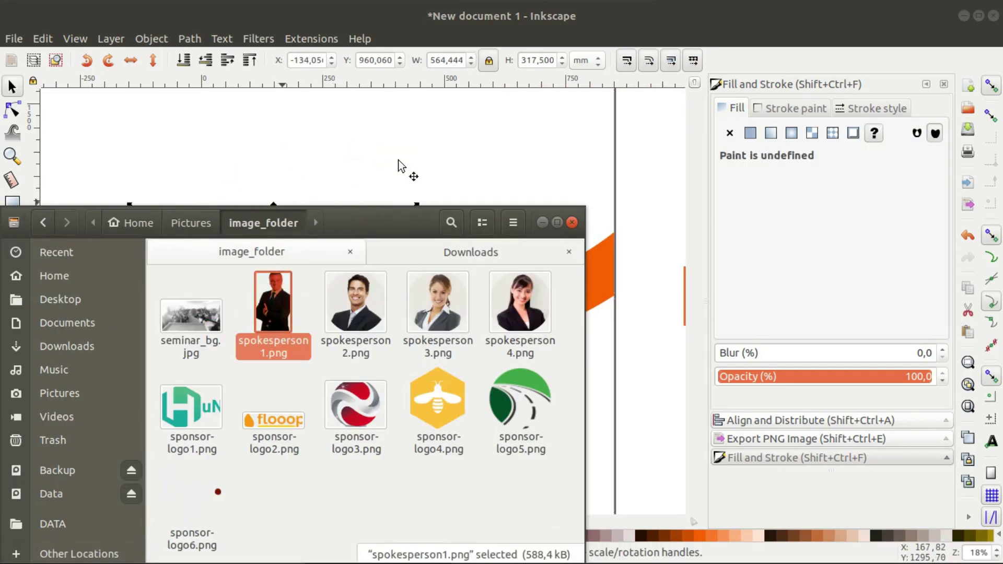
{"action": "scroll", "coordinate": [185, 363], "scroll_direction": "down", "scroll_amount": 2}
{"action": "left_click", "coordinate": [177, 334]}
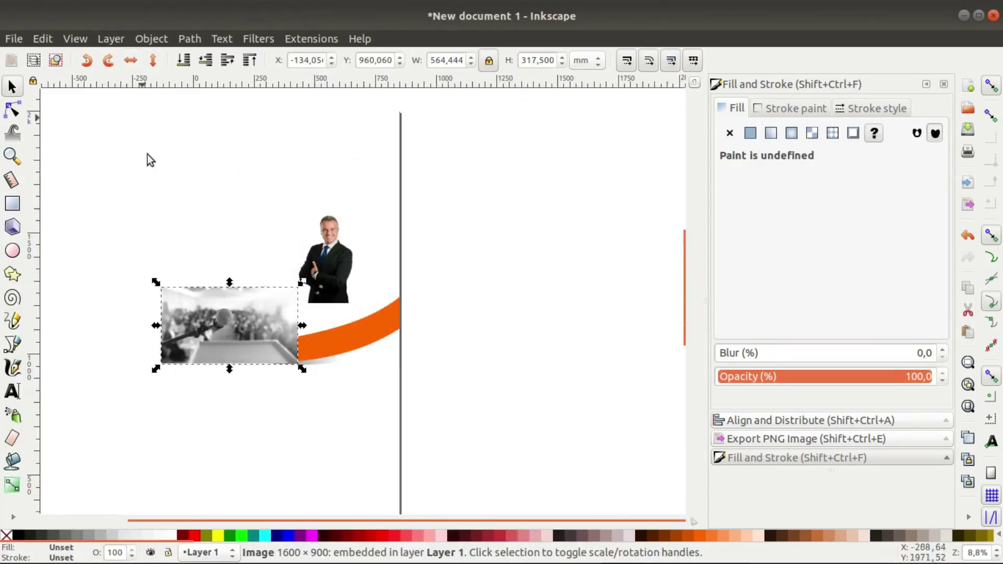
{"action": "left_click_drag", "start_coordinate": [301, 282], "coordinate": [468, 119]}
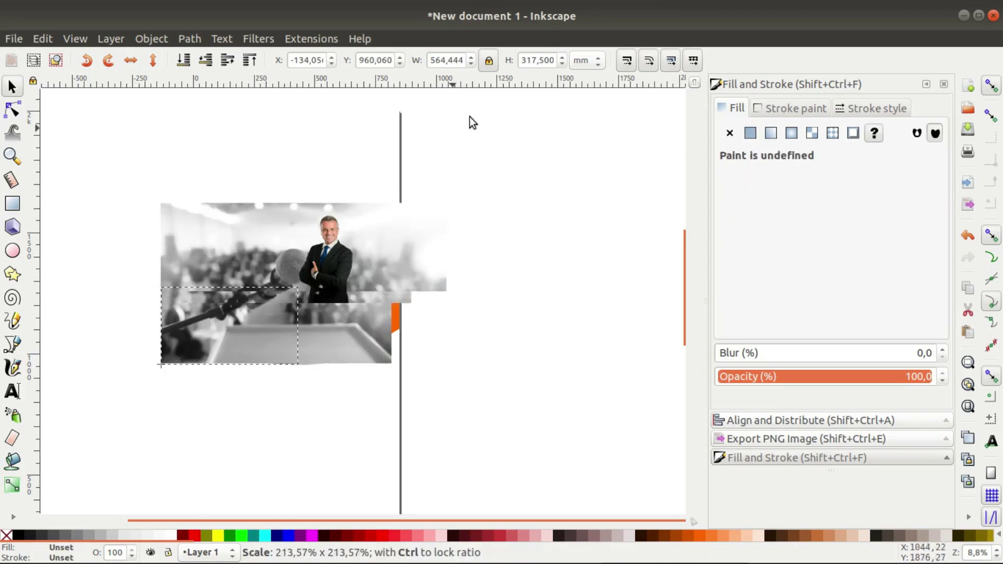
{"action": "left_click_drag", "start_coordinate": [402, 185], "coordinate": [398, 83]}
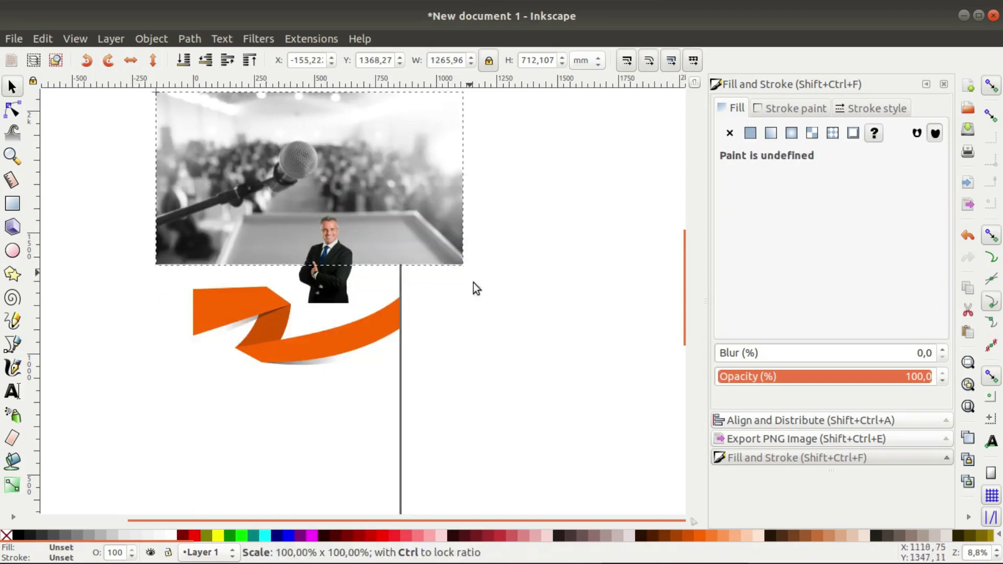
{"action": "left_click_drag", "start_coordinate": [467, 268], "coordinate": [583, 334]}
Step: Shift the seminar photo left and duplicate the white page rectangle as a crop frame
{"action": "scroll", "coordinate": [356, 340], "scroll_direction": "up", "scroll_amount": 2}
{"action": "left_click", "coordinate": [385, 394]}
{"action": "scroll", "coordinate": [385, 387], "scroll_direction": "down", "scroll_amount": 1}
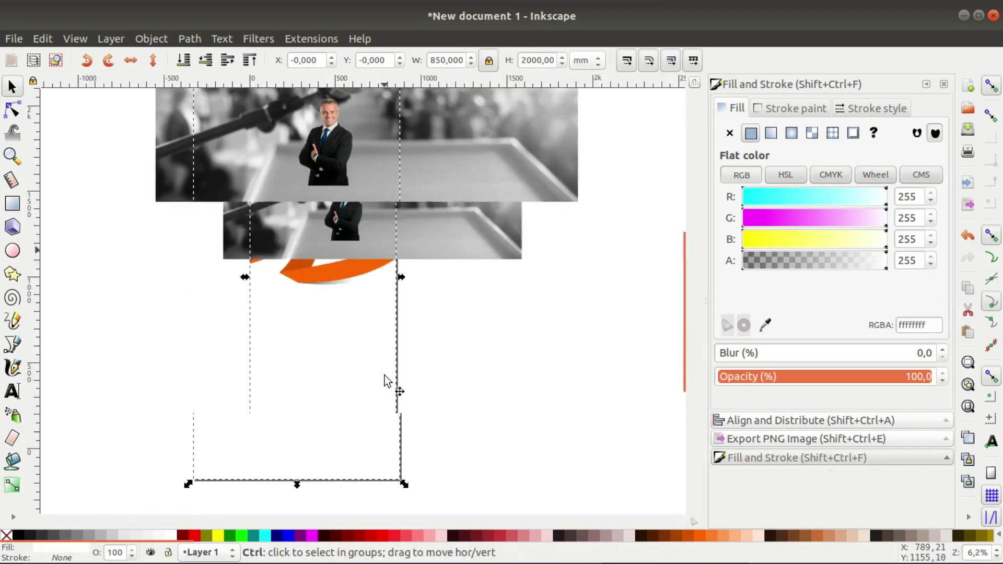
{"action": "left_click", "coordinate": [312, 359]}
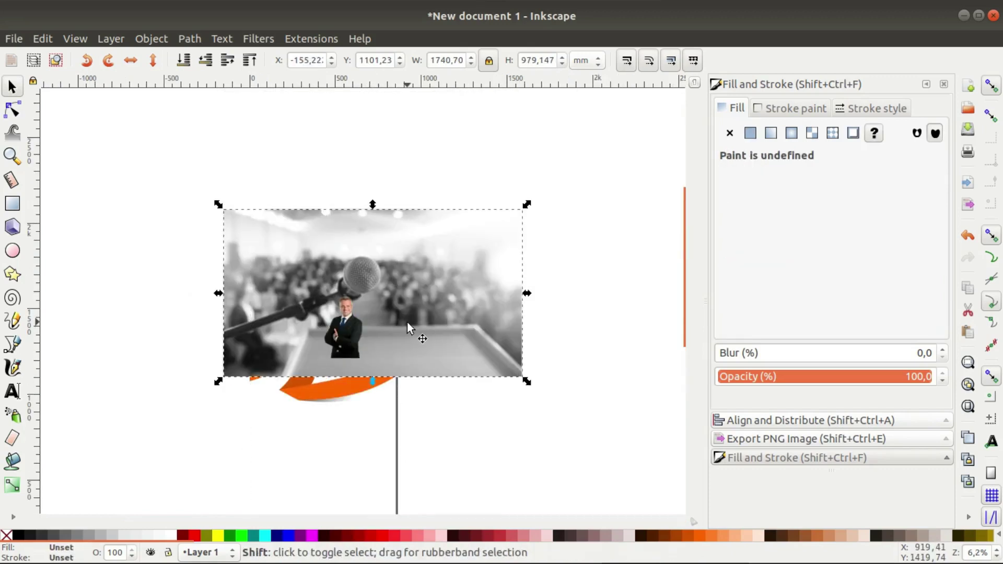
{"action": "left_click_drag", "start_coordinate": [407, 327], "coordinate": [350, 329]}
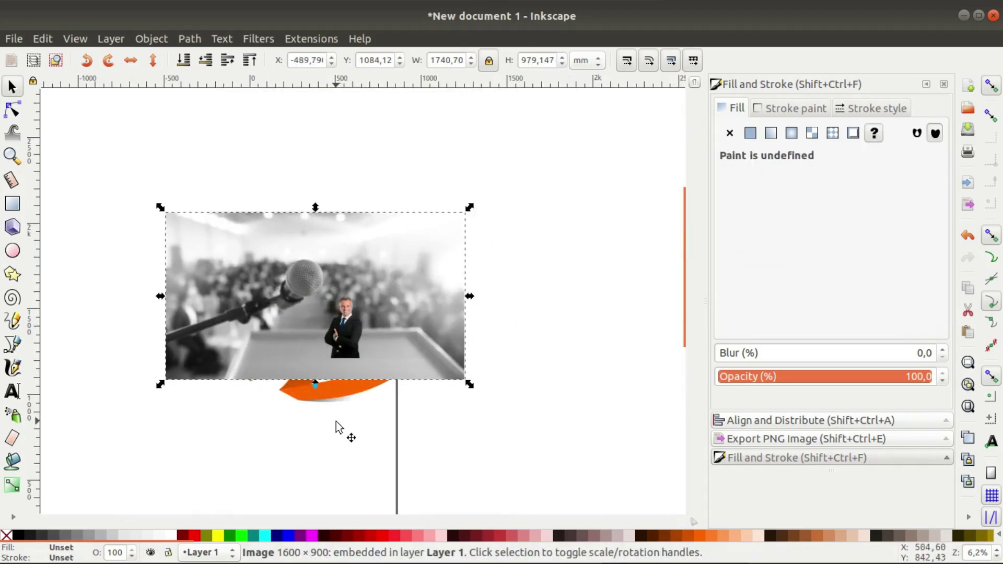
{"action": "right_click", "coordinate": [334, 459]}
{"action": "left_click", "coordinate": [376, 220]}
{"action": "left_click", "coordinate": [491, 293]}
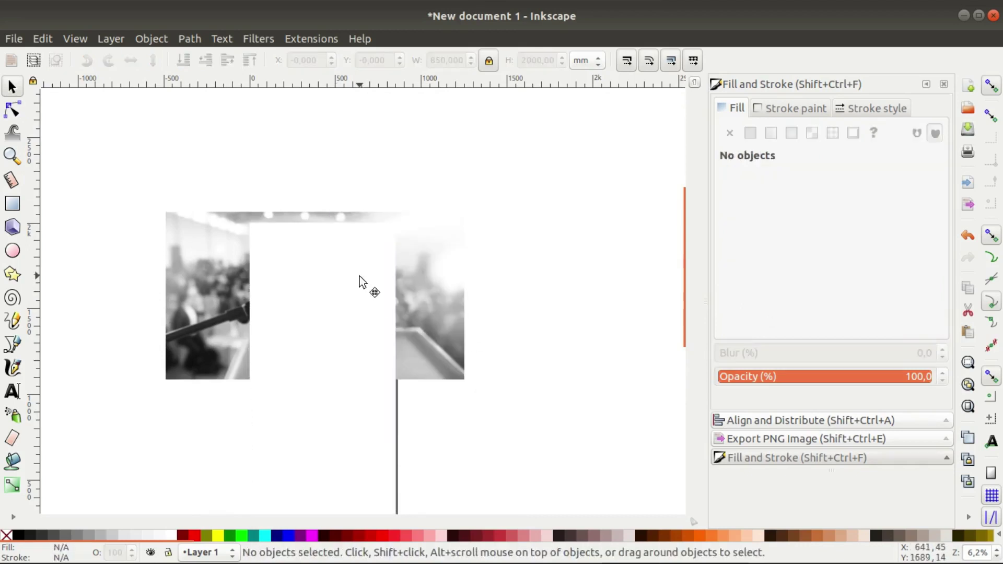
{"action": "left_click", "coordinate": [438, 259]}
{"action": "left_click", "coordinate": [368, 271]}
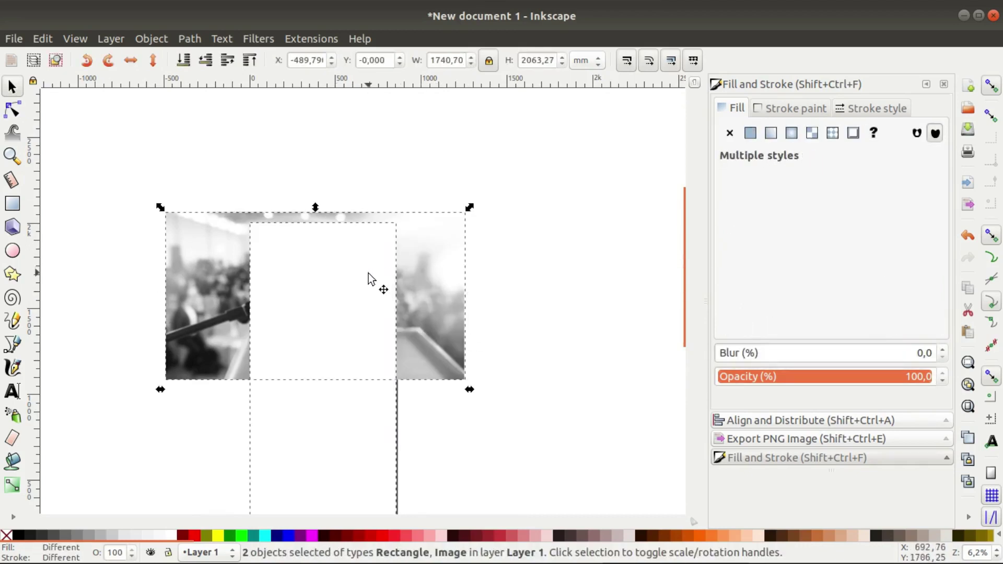
Step: Centre and top-align the seminar photo on the rectangle copy, nudging it slightly left
{"action": "key", "text": "shift+ctrl+a"}
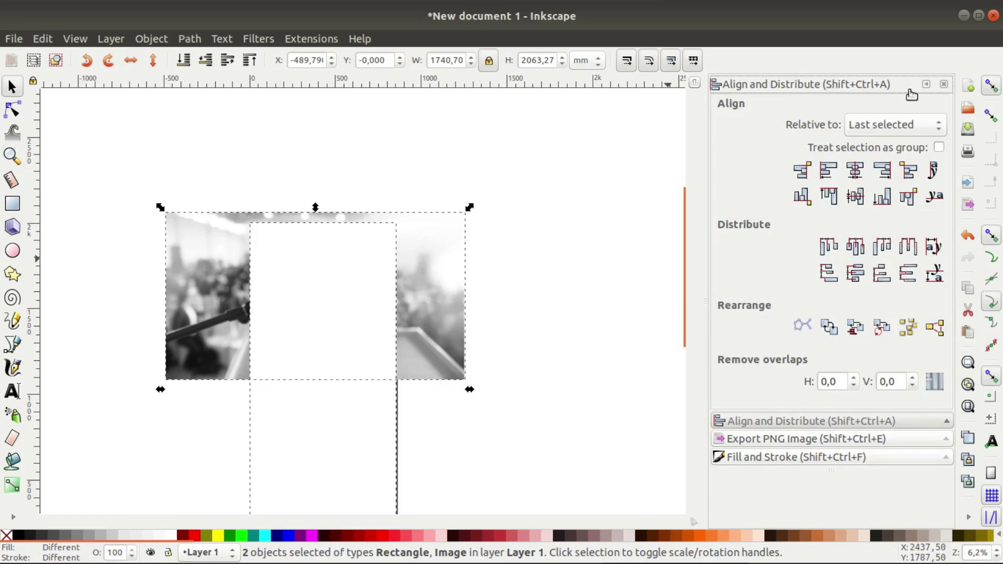
{"action": "left_click", "coordinate": [861, 179]}
{"action": "left_click", "coordinate": [829, 197]}
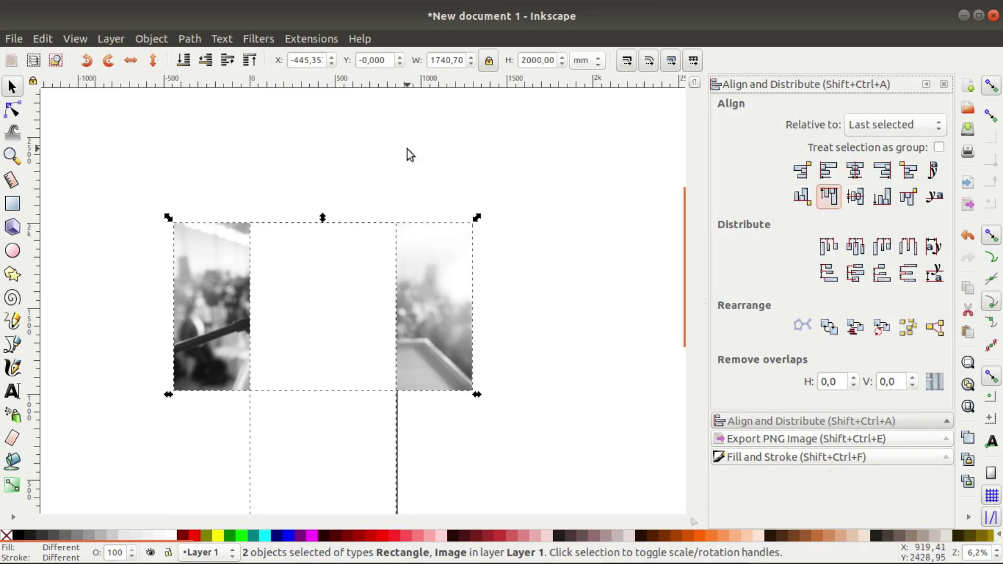
{"action": "left_click", "coordinate": [407, 149]}
{"action": "left_click", "coordinate": [204, 308]}
{"action": "key", "text": "shift+Left"}
{"action": "key", "text": "shift+Left"}
{"action": "key", "text": "shift+Left"}
{"action": "key", "text": "shift+Left"}
{"action": "key", "text": "shift+Left"}
{"action": "key", "text": "shift+Left"}
{"action": "key", "text": "shift+Left"}
{"action": "key", "text": "shift+Left"}
{"action": "key", "text": "shift+Left"}
{"action": "key", "text": "shift+Left"}
{"action": "key", "text": "shift+Left"}
{"action": "key", "text": "shift+Left"}
{"action": "key", "text": "shift+Left"}
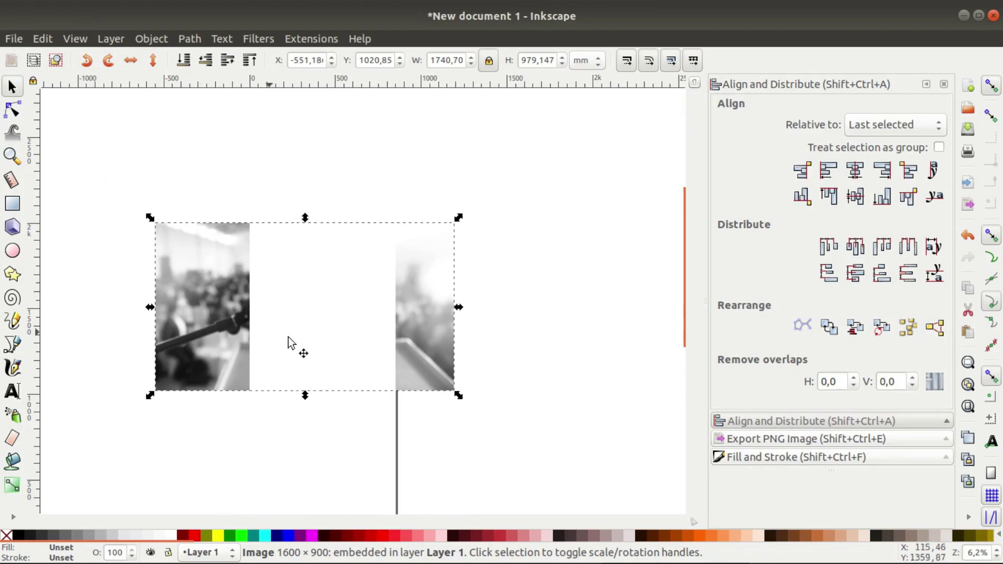
Step: Clip the seminar photo to the rectangle copy and send it behind the orange ribbon
{"action": "left_click", "coordinate": [306, 325], "text": "shift"}
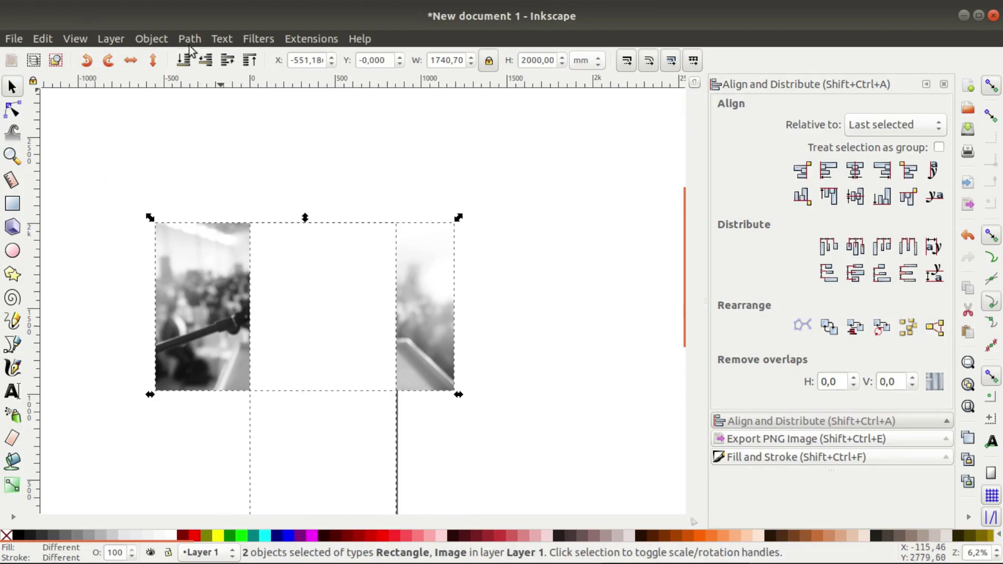
{"action": "left_click", "coordinate": [190, 41]}
{"action": "left_click", "coordinate": [423, 206]}
{"action": "left_click", "coordinate": [511, 261]}
{"action": "left_click", "coordinate": [354, 375]}
{"action": "key", "text": "End"}
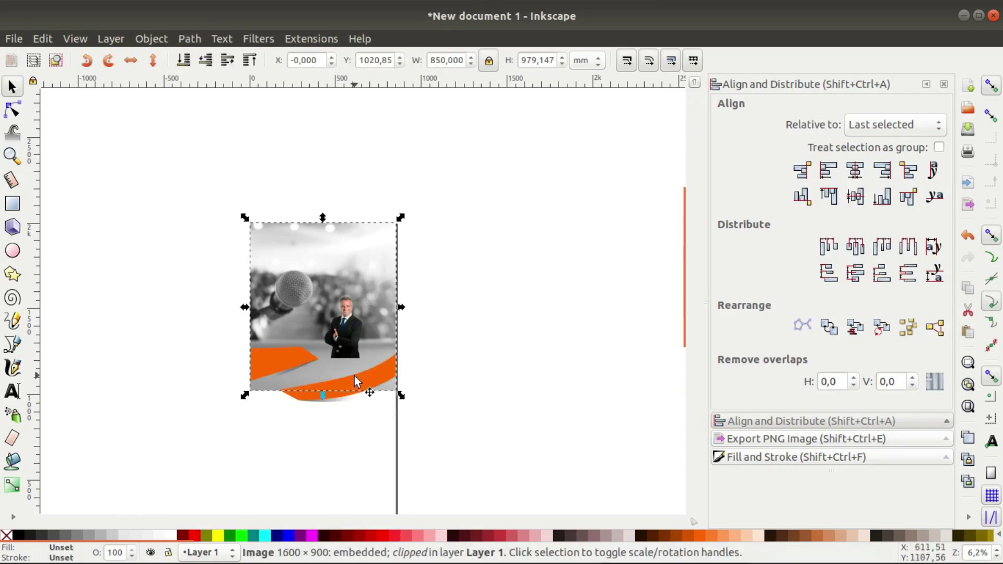
{"action": "left_click", "coordinate": [469, 334]}
{"action": "scroll", "coordinate": [469, 334], "scroll_direction": "down", "scroll_amount": 3}
{"action": "left_click", "coordinate": [351, 377]}
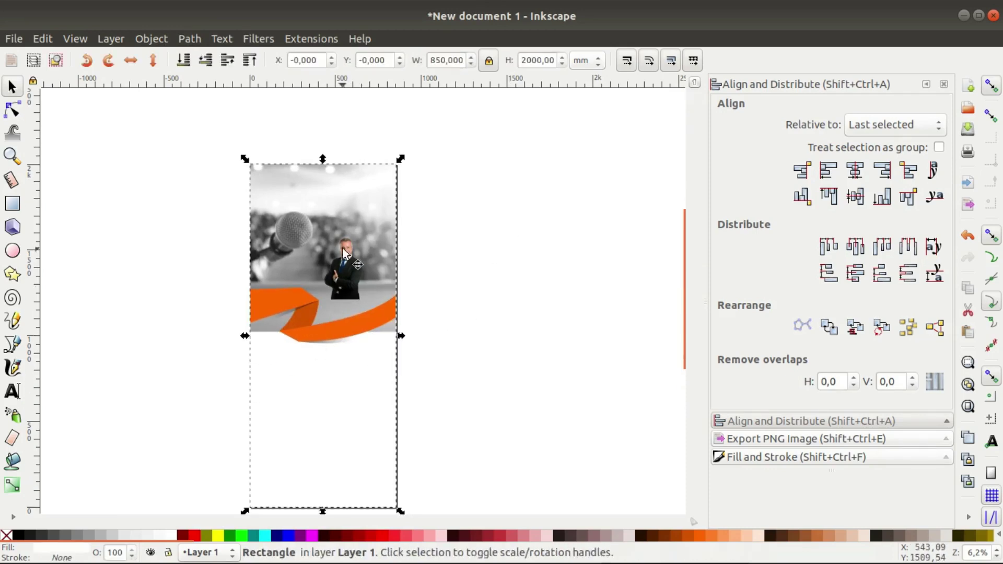
{"action": "scroll", "coordinate": [341, 313], "scroll_direction": "up", "scroll_amount": 3}
Step: Make a shortened path copy of the page rectangle with its top nodes lowered along the ribbon
{"action": "scroll", "coordinate": [337, 366], "scroll_direction": "up", "scroll_amount": 1, "text": "ctrl"}
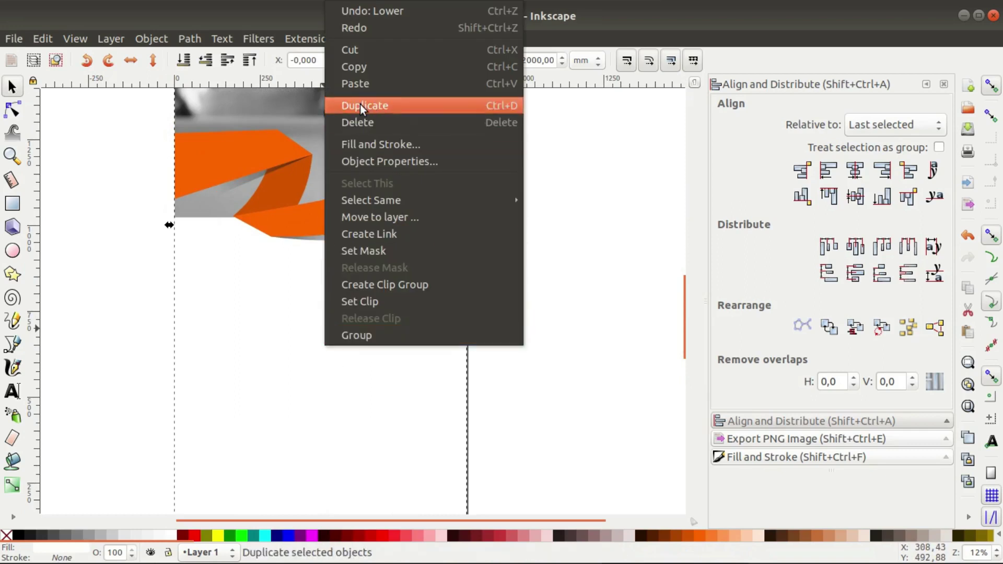
{"action": "left_click", "coordinate": [360, 106]}
{"action": "mouse_move", "coordinate": [325, 396]}
{"action": "left_mouse_down"}
{"action": "mouse_move", "coordinate": [324, 157]}
{"action": "mouse_move", "coordinate": [329, 394]}
{"action": "mouse_move", "coordinate": [310, 254]}
{"action": "left_mouse_up"}
{"action": "left_click", "coordinate": [190, 39]}
{"action": "left_click", "coordinate": [220, 54]}
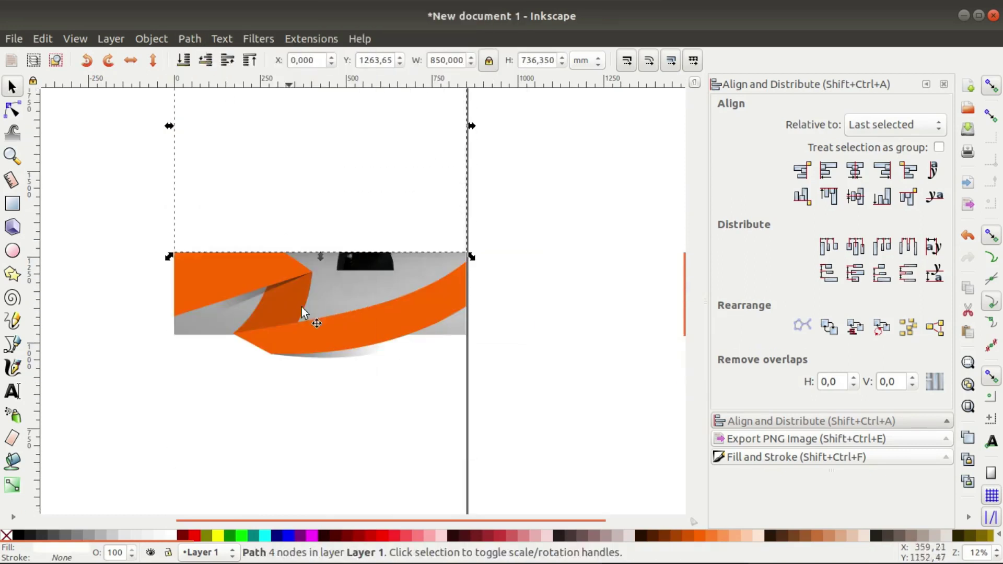
{"action": "key", "text": "n"}
{"action": "left_click_drag", "start_coordinate": [177, 256], "coordinate": [177, 273]}
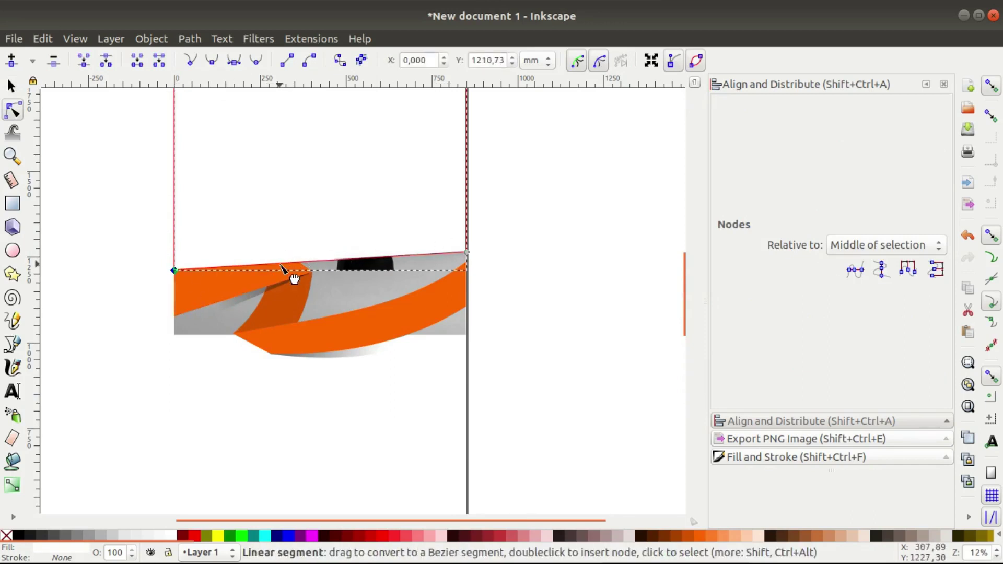
{"action": "left_click_drag", "start_coordinate": [359, 260], "coordinate": [280, 341]}
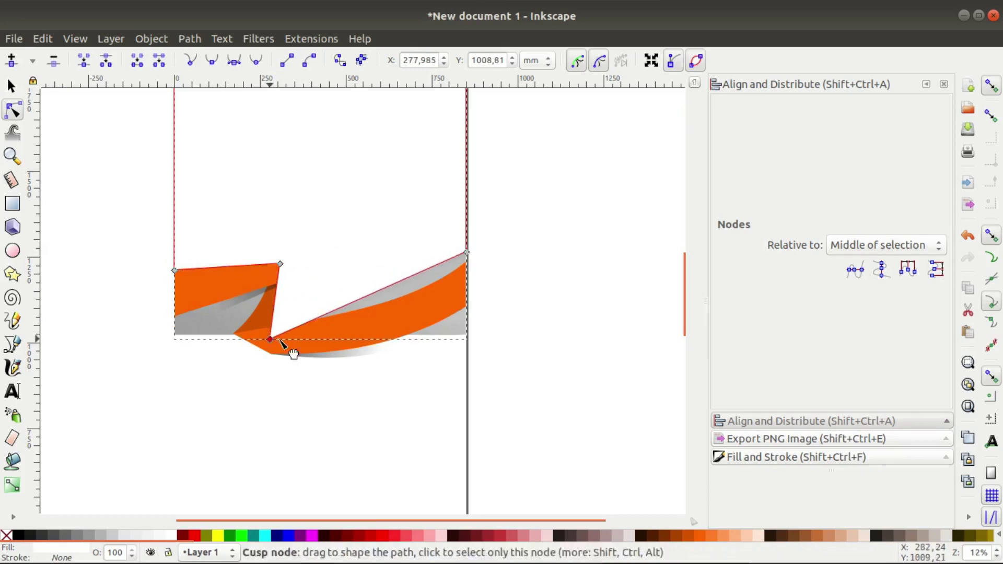
{"action": "left_click_drag", "start_coordinate": [469, 266], "coordinate": [468, 306]}
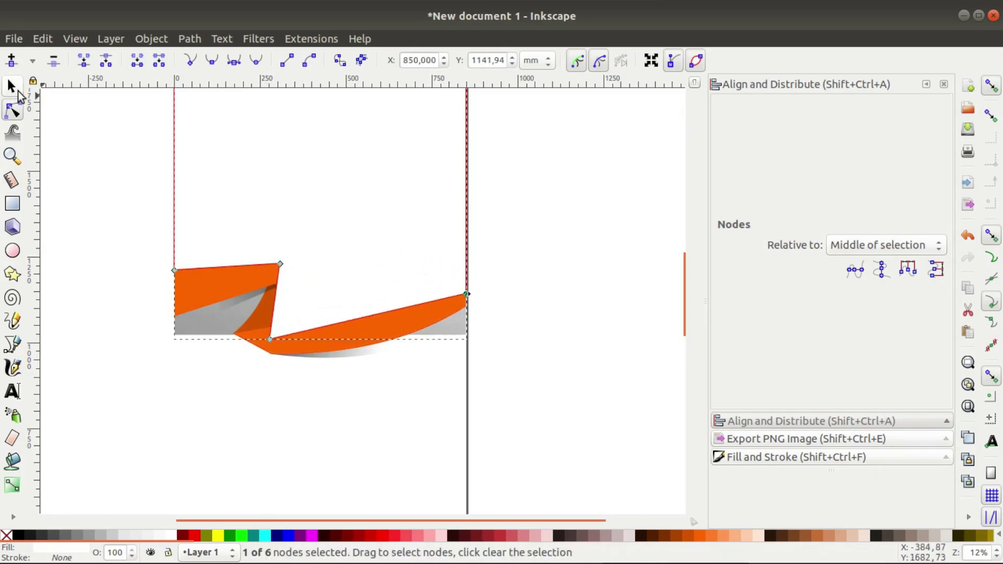
{"action": "key", "text": "s"}
Step: Duplicate the reshaped outline, clip the swoosh image to it, and reposition the result
{"action": "left_click", "coordinate": [458, 336]}
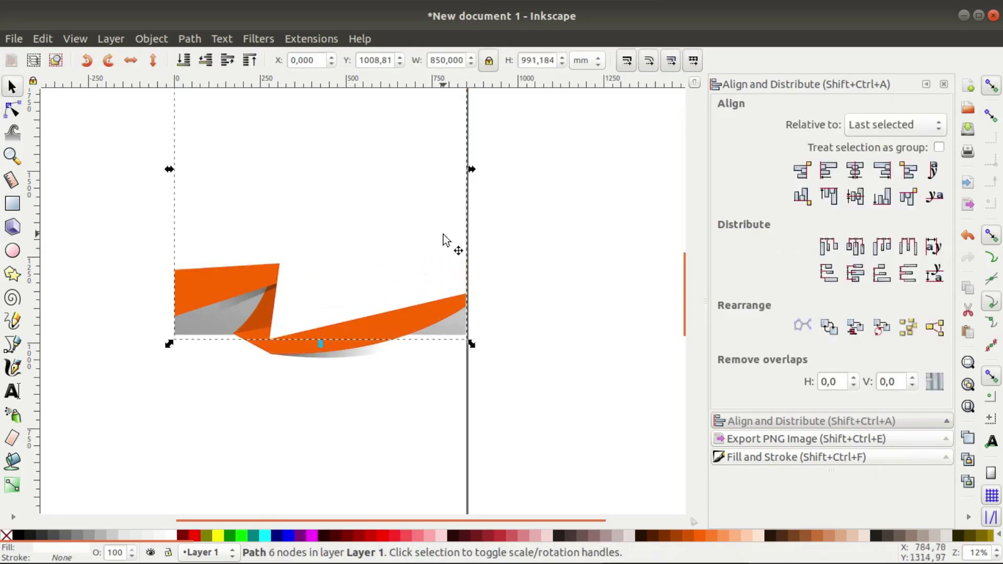
{"action": "right_click", "coordinate": [413, 278]}
{"action": "left_click", "coordinate": [454, 326]}
{"action": "left_click", "coordinate": [151, 38]}
{"action": "left_click", "coordinate": [433, 209]}
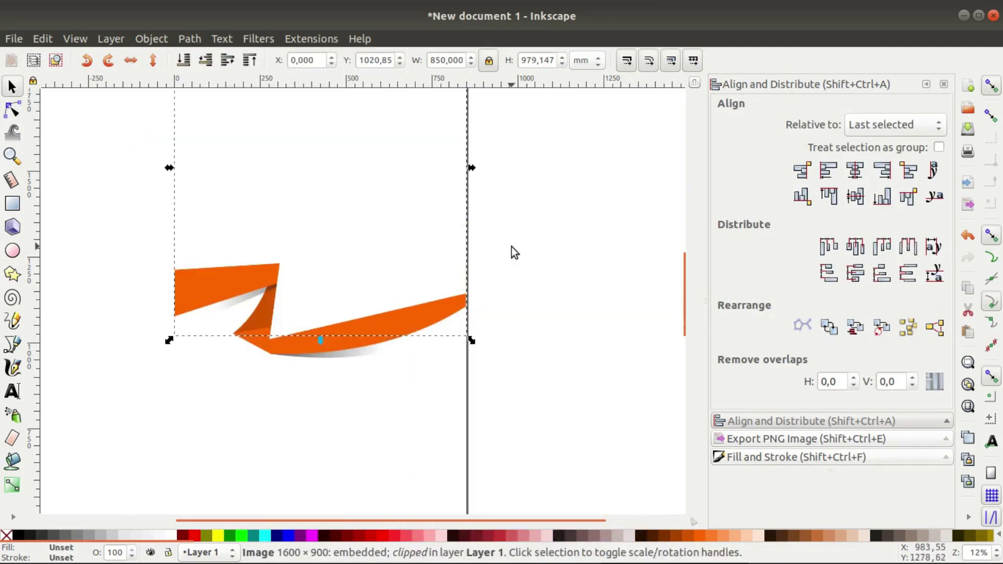
{"action": "left_click_drag", "start_coordinate": [460, 223], "coordinate": [629, 202]}
Step: Enlarge the man's photo and move it left over the microphone
{"action": "left_click", "coordinate": [375, 322]}
{"action": "left_click_drag", "start_coordinate": [378, 310], "coordinate": [437, 219]}
{"action": "left_click_drag", "start_coordinate": [340, 337], "coordinate": [302, 353]}
{"action": "left_click_drag", "start_coordinate": [378, 261], "coordinate": [449, 206]}
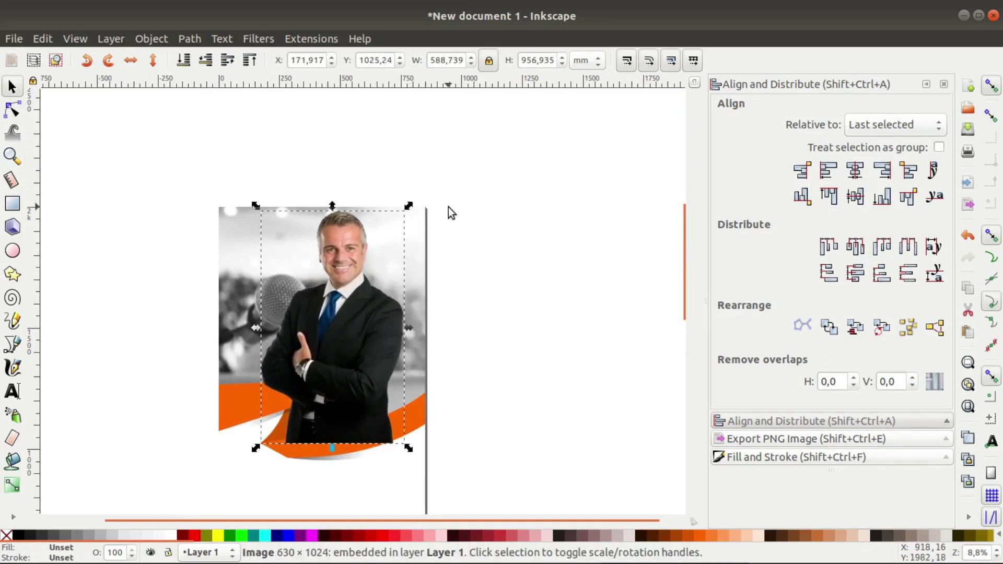
{"action": "key", "text": "shift+Right"}
{"action": "key", "text": "shift+Right"}
{"action": "key", "text": "shift+Right"}
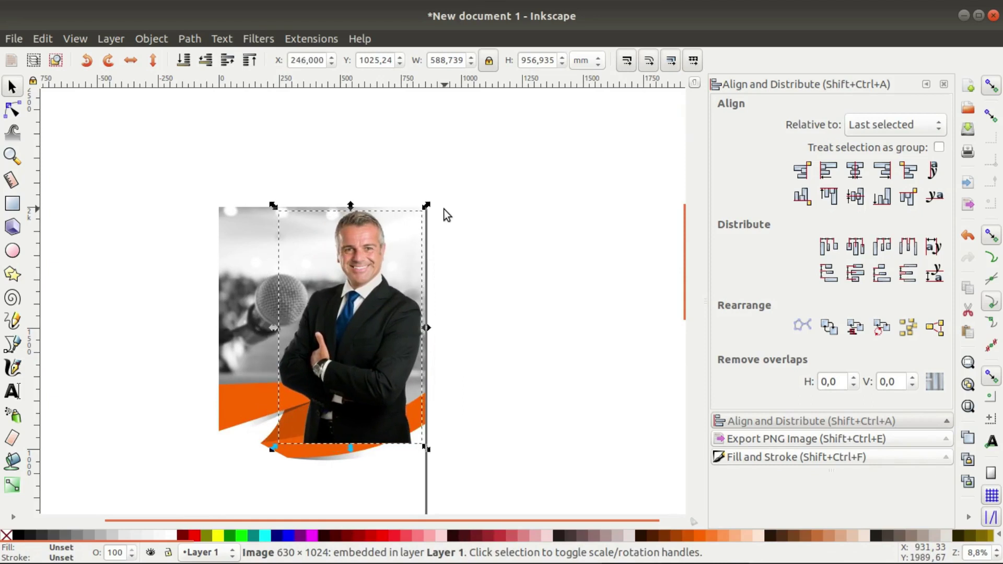
Step: Centre and bottom-align the outline path on the photo, then clip the photo to it
{"action": "left_click", "coordinate": [606, 243]}
{"action": "left_click", "coordinate": [315, 303], "text": "shift"}
{"action": "left_click", "coordinate": [855, 170]}
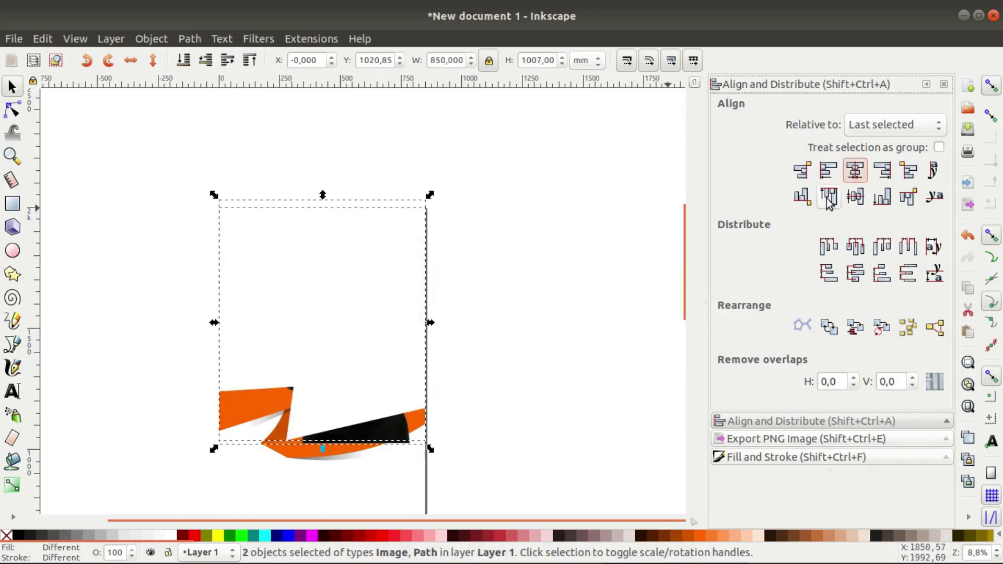
{"action": "left_click", "coordinate": [386, 320]}
{"action": "left_click", "coordinate": [405, 441]}
{"action": "left_click", "coordinate": [151, 39]}
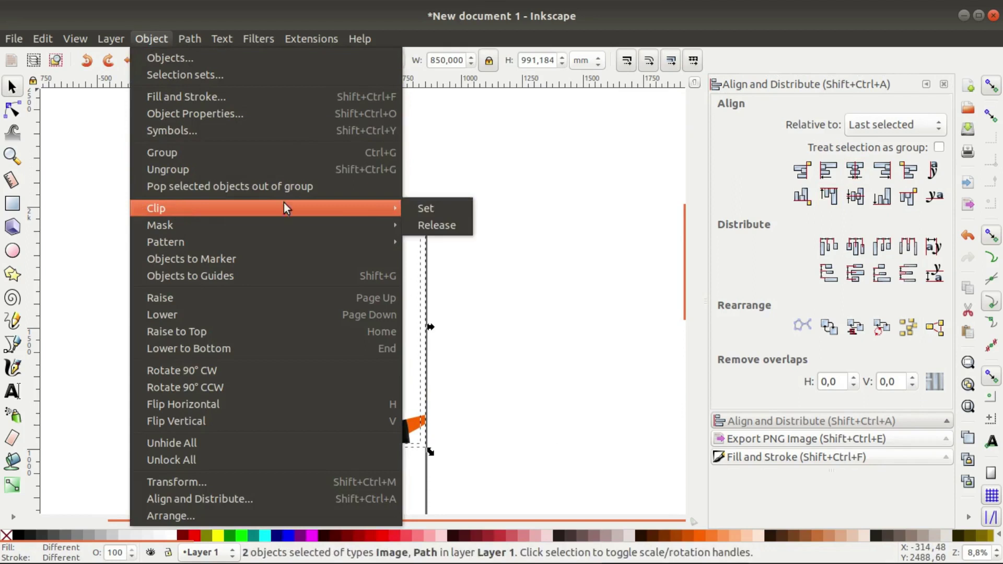
{"action": "left_click", "coordinate": [426, 204]}
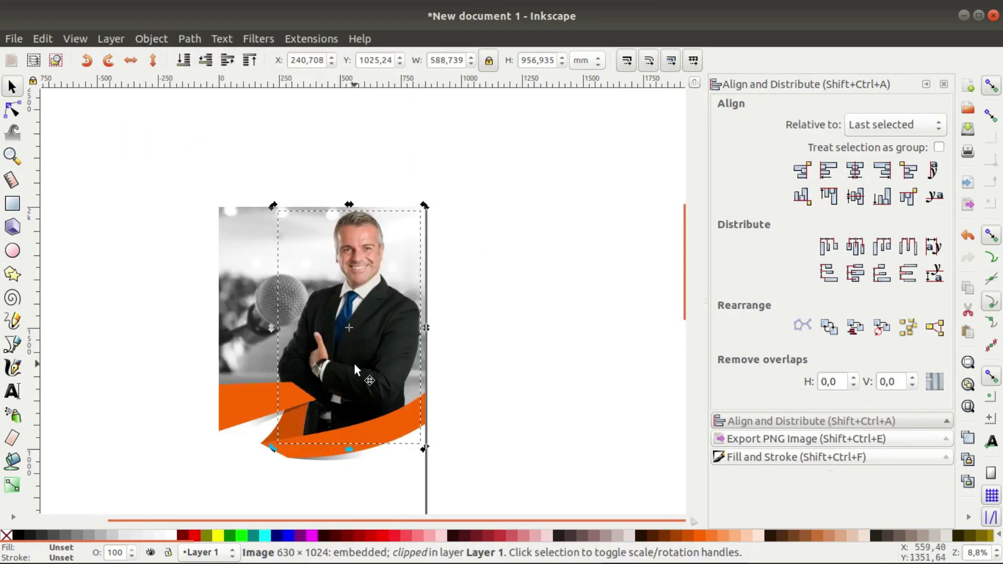
{"action": "left_click", "coordinate": [501, 331]}
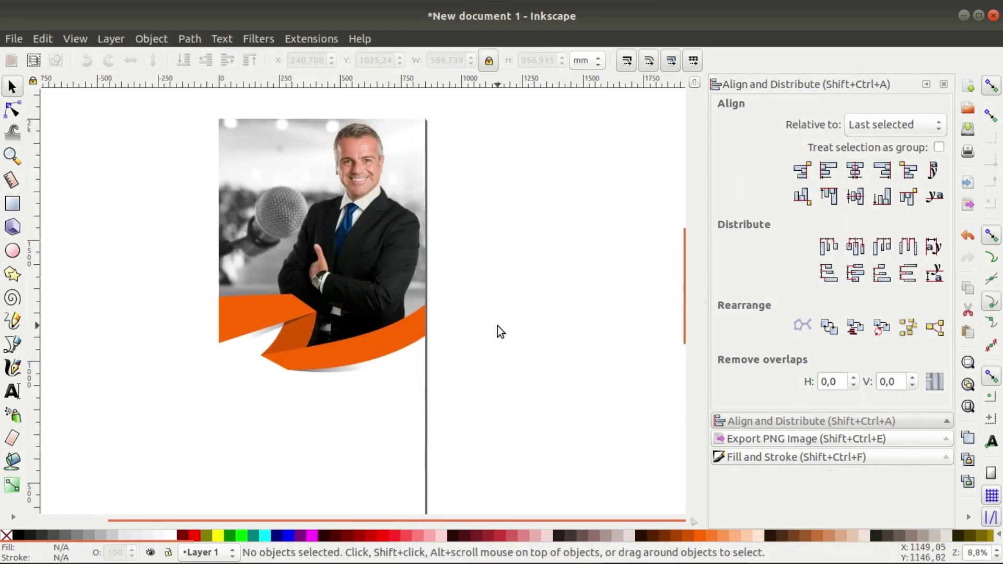
Step: Add the speaker's name in bold white text on the orange ribbon and enlarge it
{"action": "scroll", "coordinate": [213, 317], "scroll_direction": "up", "scroll_amount": 3, "text": "ctrl"}
{"action": "key", "text": "t"}
{"action": "left_click", "coordinate": [257, 296]}
{"action": "type", "text": "T"}
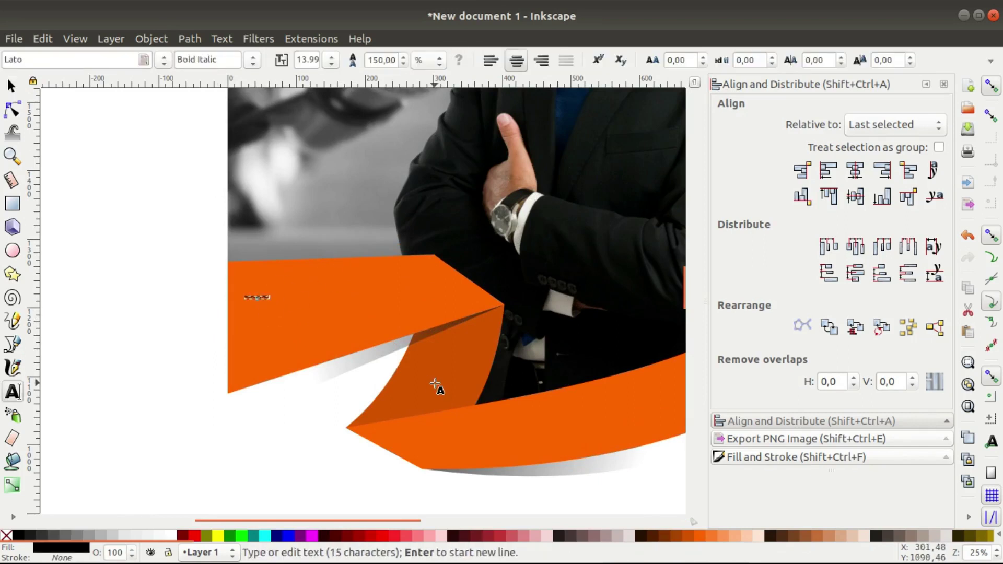
{"action": "left_click", "coordinate": [252, 60]}
{"action": "left_click", "coordinate": [203, 199]}
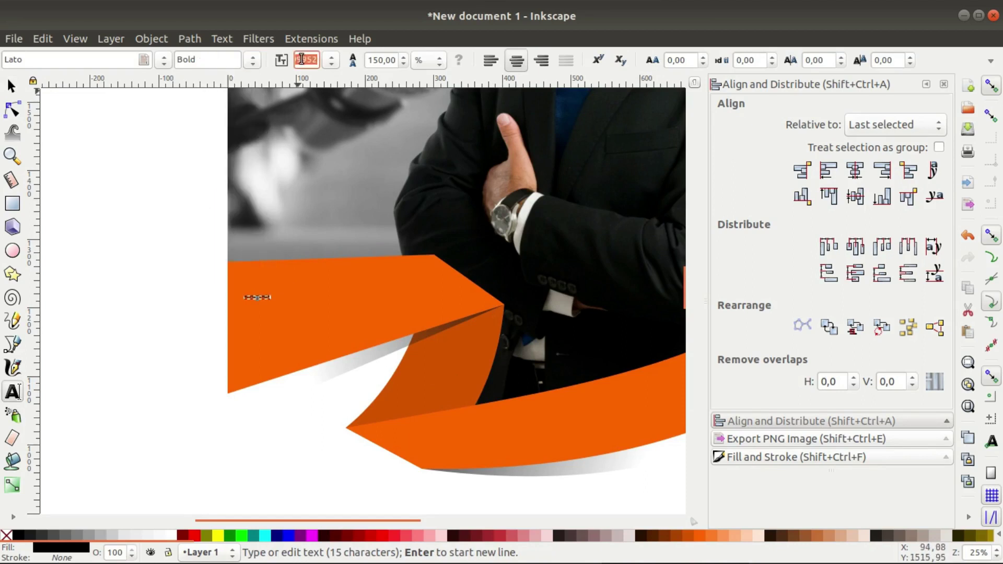
{"action": "left_click", "coordinate": [170, 534]}
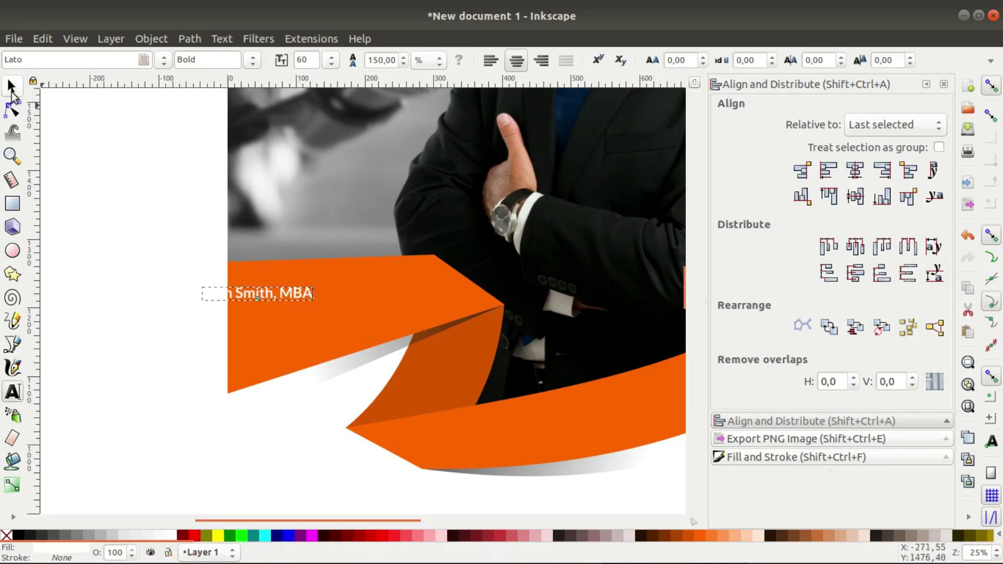
{"action": "left_click", "coordinate": [11, 86]}
{"action": "left_click_drag", "start_coordinate": [322, 307], "coordinate": [394, 354]}
{"action": "left_click_drag", "start_coordinate": [368, 299], "coordinate": [403, 283]}
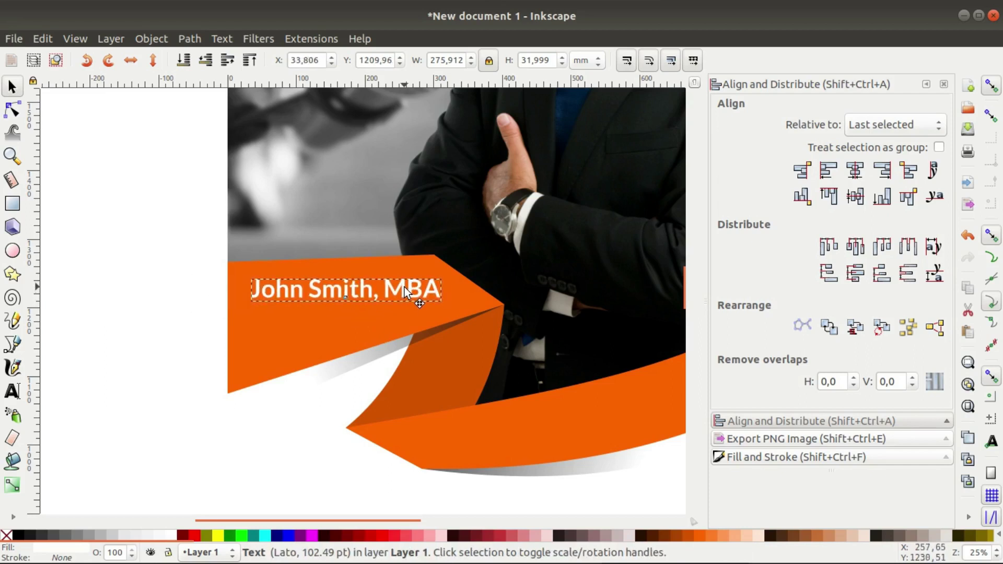
Step: Draw a thin rectangle underline beneath the speaker's name
{"action": "key", "text": "r"}
{"action": "left_click_drag", "start_coordinate": [245, 302], "coordinate": [453, 304]}
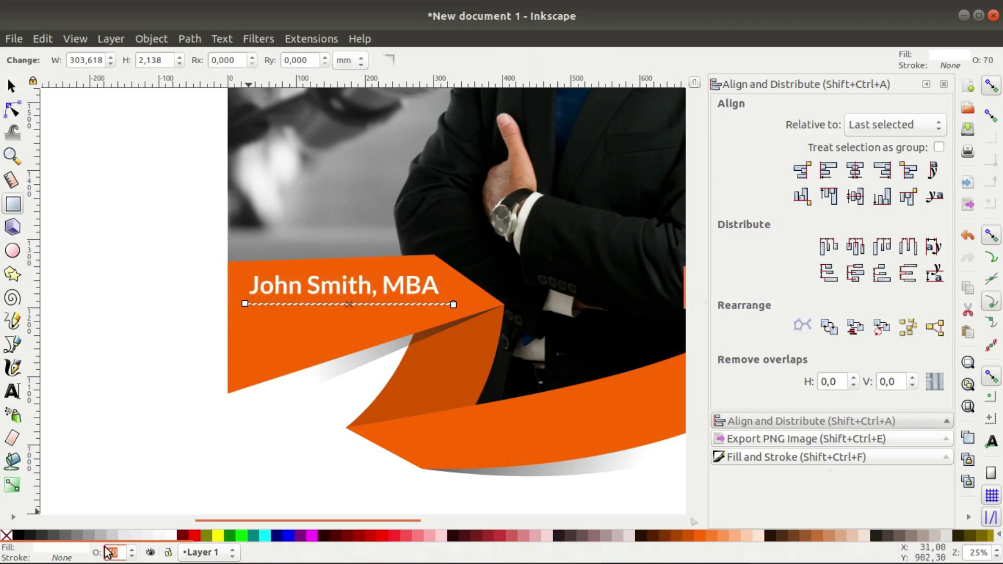
{"action": "left_click", "coordinate": [12, 85]}
{"action": "scroll", "coordinate": [408, 302], "scroll_direction": "up", "scroll_amount": 1, "text": "ctrl"}
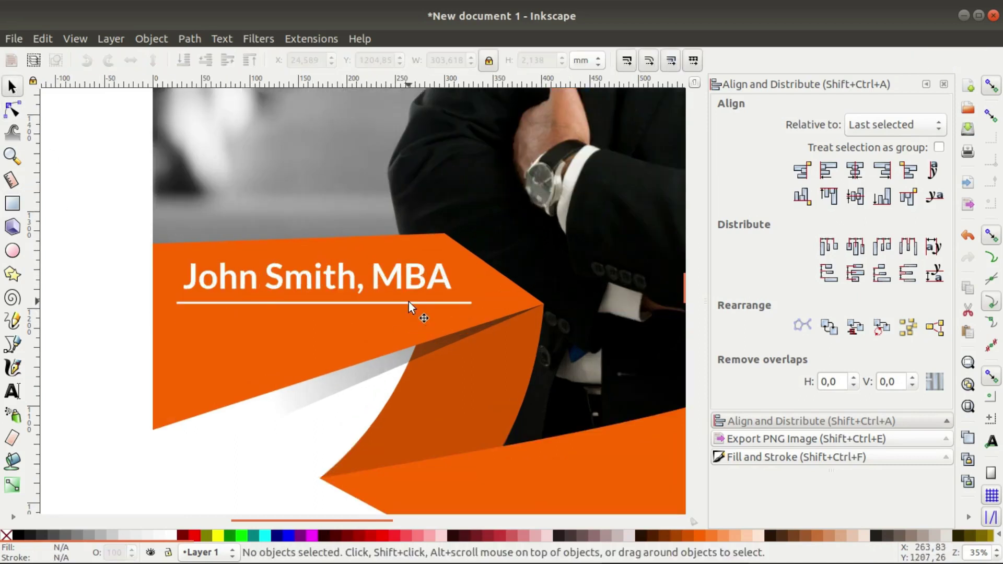
{"action": "left_click", "coordinate": [408, 302]}
{"action": "left_click", "coordinate": [428, 277]}
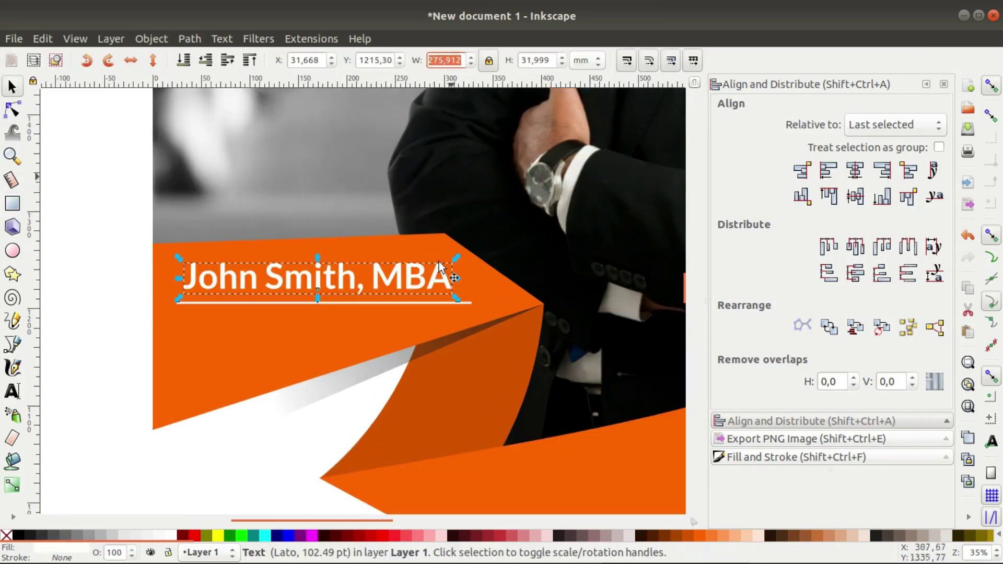
{"action": "left_click", "coordinate": [419, 303]}
Step: Set the underline width to 273,913 and start a new text line below it
{"action": "type", "text": "273,913"}
{"action": "key", "text": "Return"}
{"action": "left_click", "coordinate": [425, 276], "text": "shift"}
{"action": "key", "text": "Escape"}
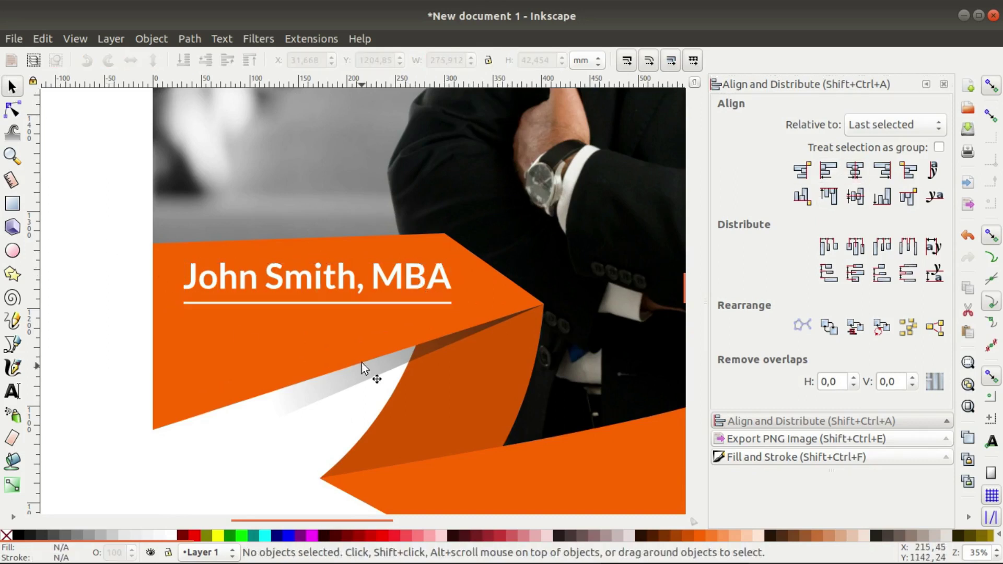
{"action": "left_click", "coordinate": [345, 303]}
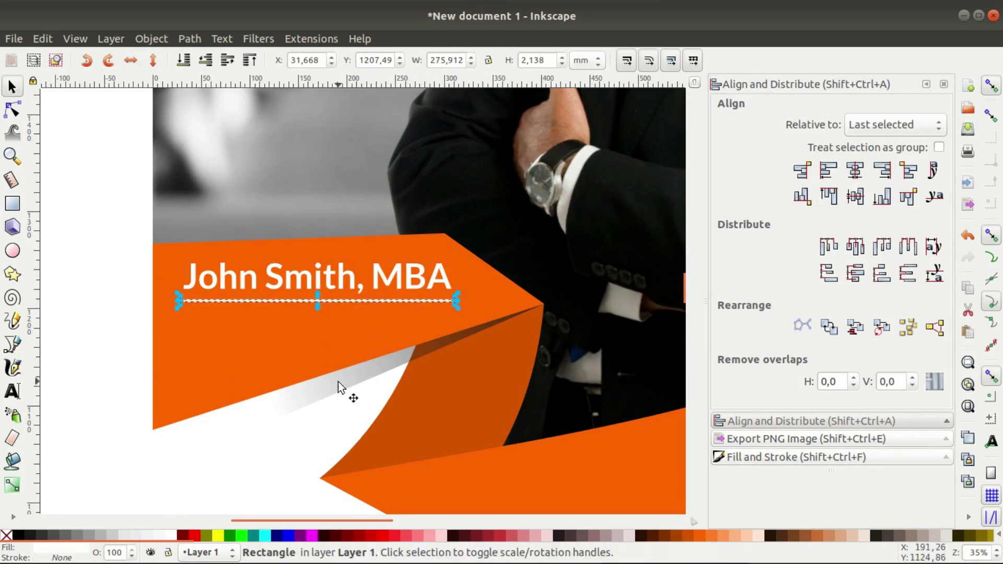
{"action": "type", "text": "tLo"}
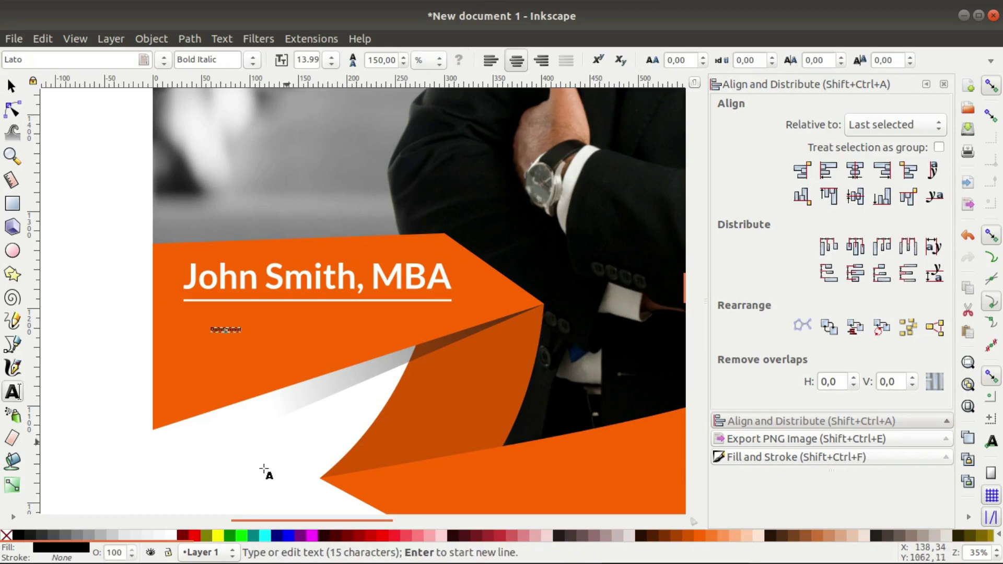
Step: Style the Digital Analyst title white and Italic, and enlarge it with proportions locked
{"action": "left_click", "coordinate": [171, 534]}
{"action": "left_click", "coordinate": [252, 60]}
{"action": "left_click", "coordinate": [205, 176]}
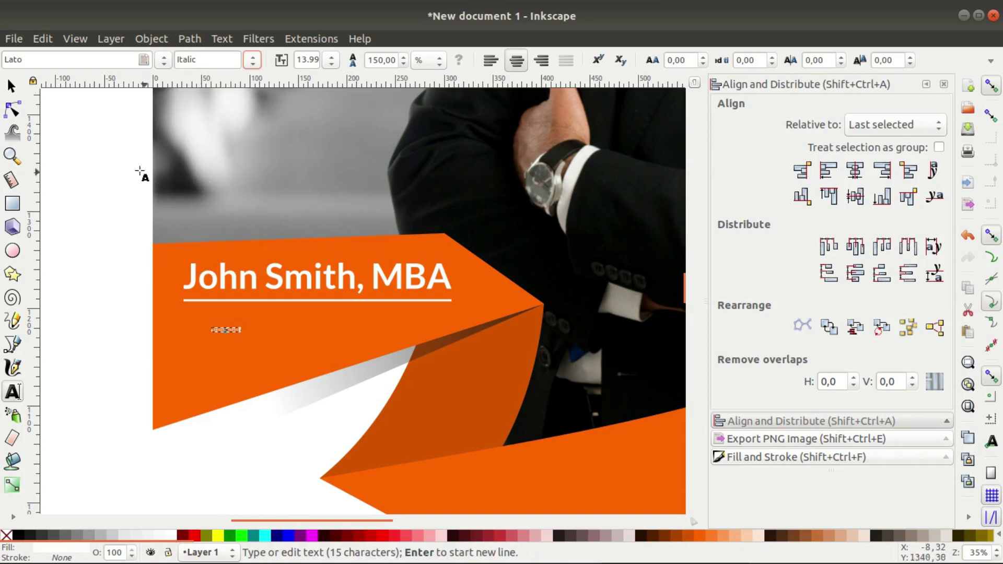
{"action": "left_click", "coordinate": [12, 86]}
{"action": "left_click_drag", "start_coordinate": [250, 339], "coordinate": [350, 385]}
{"action": "key", "text": "Escape"}
{"action": "left_click", "coordinate": [486, 60]}
{"action": "left_click_drag", "start_coordinate": [249, 339], "coordinate": [404, 396]}
Step: Centre the Digital Analyst title under the underline and nudge it up slightly
{"action": "left_click", "coordinate": [358, 302], "text": "shift"}
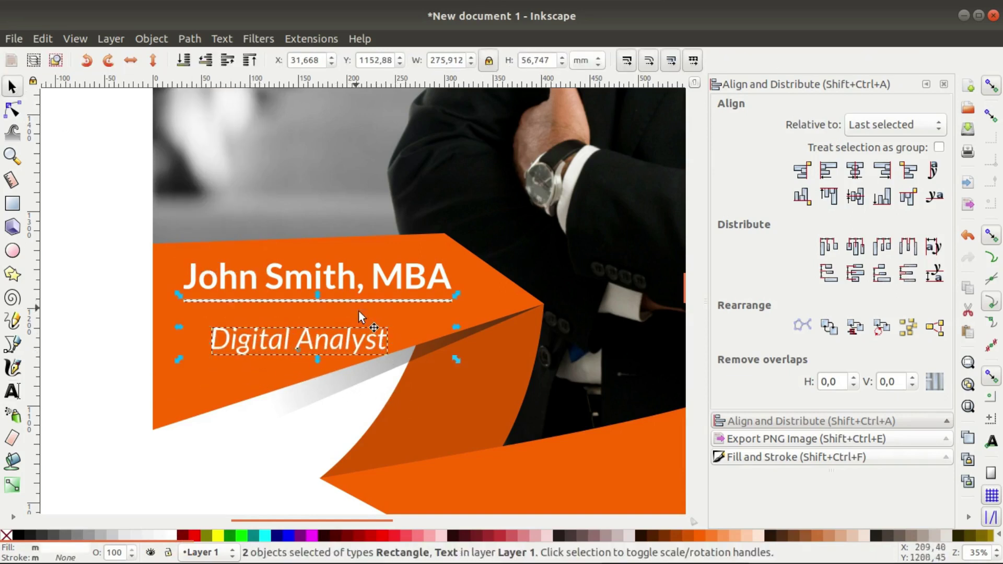
{"action": "left_click", "coordinate": [855, 170]}
{"action": "key", "text": "Escape"}
{"action": "left_click", "coordinate": [346, 336]}
{"action": "key", "text": "Up"}
{"action": "key", "text": "Up"}
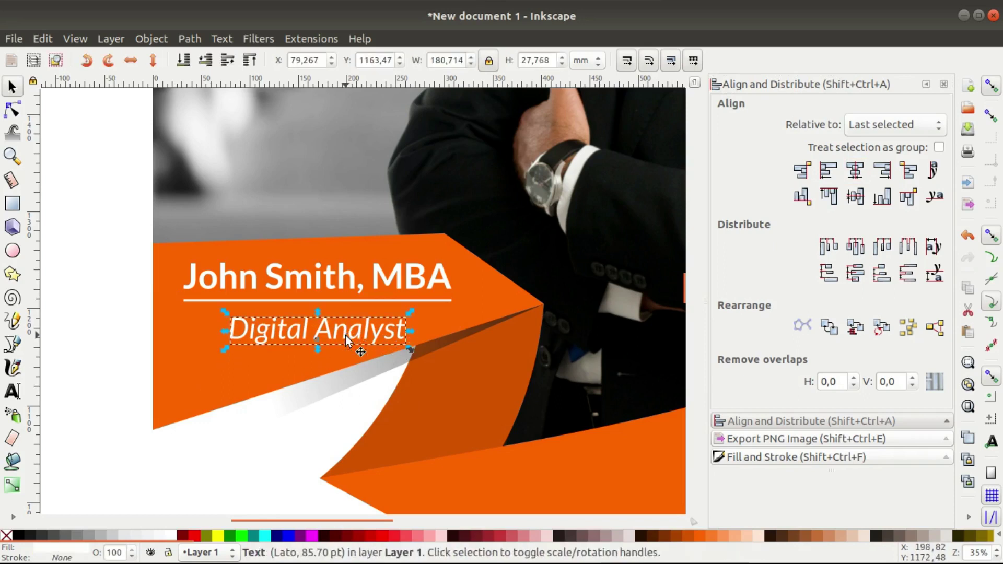
{"action": "left_click", "coordinate": [86, 258]}
{"action": "scroll", "coordinate": [323, 400], "scroll_direction": "up", "scroll_amount": 3}
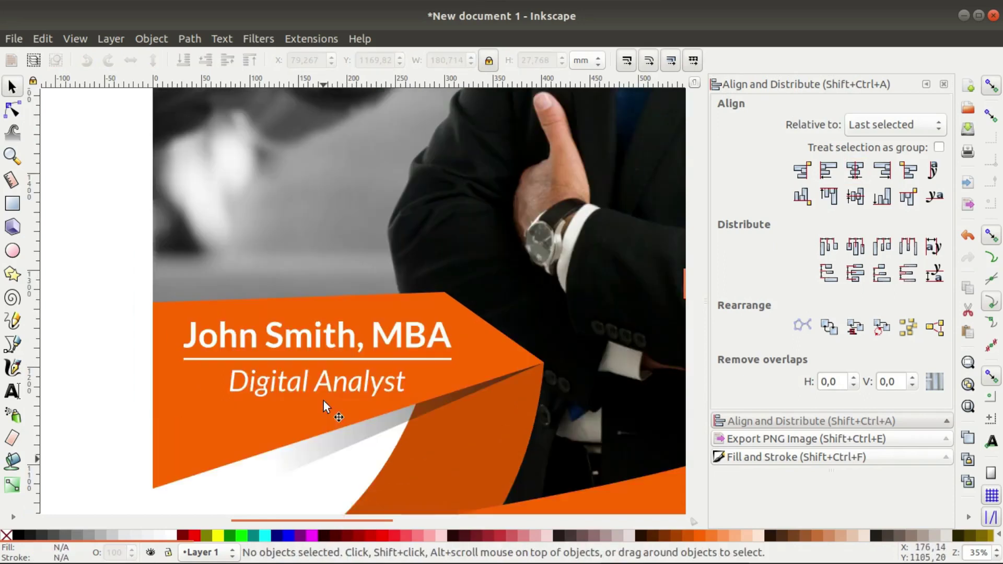
{"action": "scroll", "coordinate": [324, 400], "scroll_direction": "up", "scroll_amount": 5}
{"action": "scroll", "coordinate": [324, 400], "scroll_direction": "down", "scroll_amount": 5}
{"action": "scroll", "coordinate": [233, 408], "scroll_direction": "down", "scroll_amount": 3}
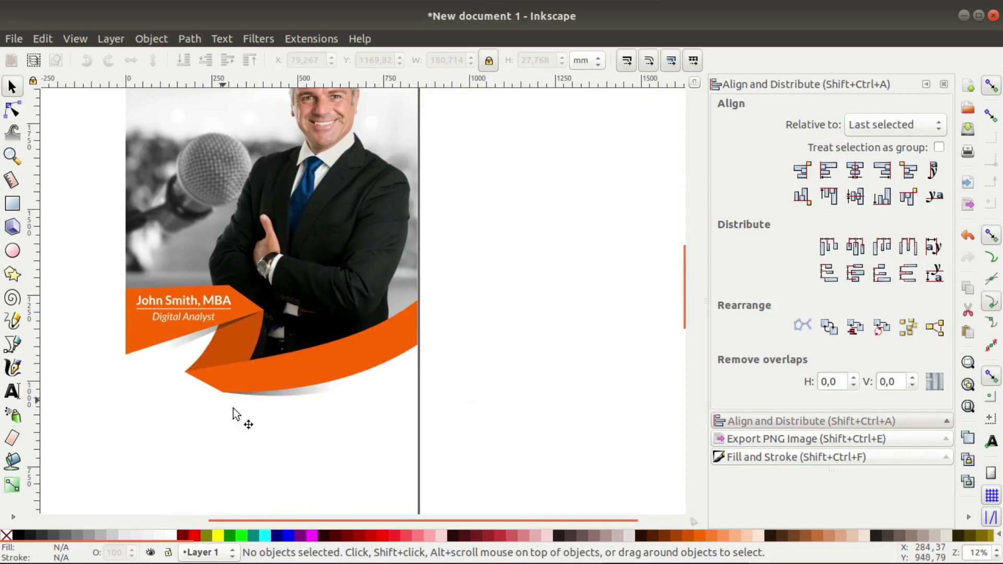
Step: Drag spokesperson2–4.png portraits onto the canvas and move one below the orange ribbon
{"action": "scroll", "coordinate": [196, 418], "scroll_direction": "up", "scroll_amount": 9}
{"action": "scroll", "coordinate": [425, 517], "scroll_direction": "down", "scroll_amount": 3}
{"action": "left_click_drag", "start_coordinate": [425, 521], "coordinate": [348, 399]}
{"action": "scroll", "coordinate": [348, 399], "scroll_direction": "down", "scroll_amount": 9}
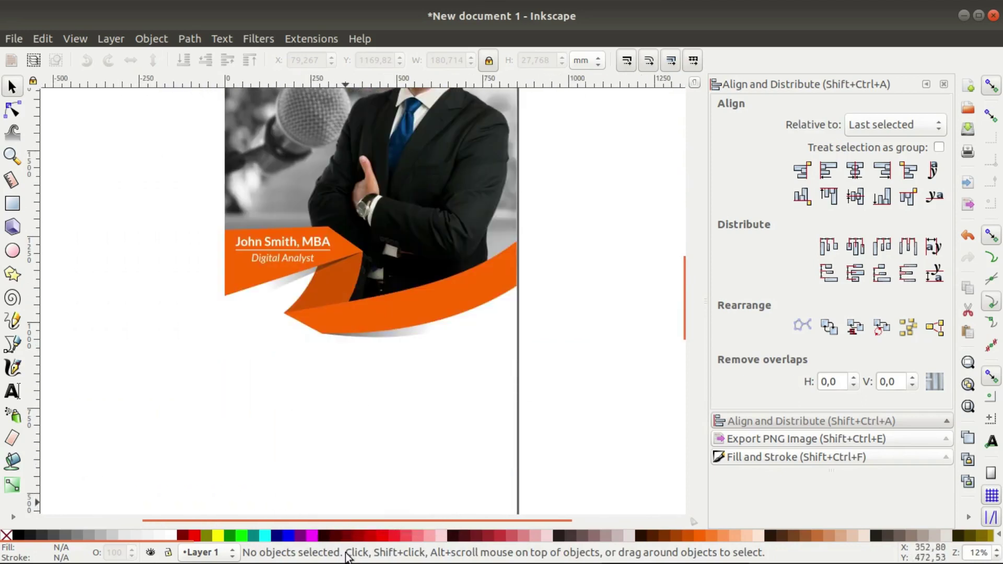
{"action": "left_click", "coordinate": [347, 558]}
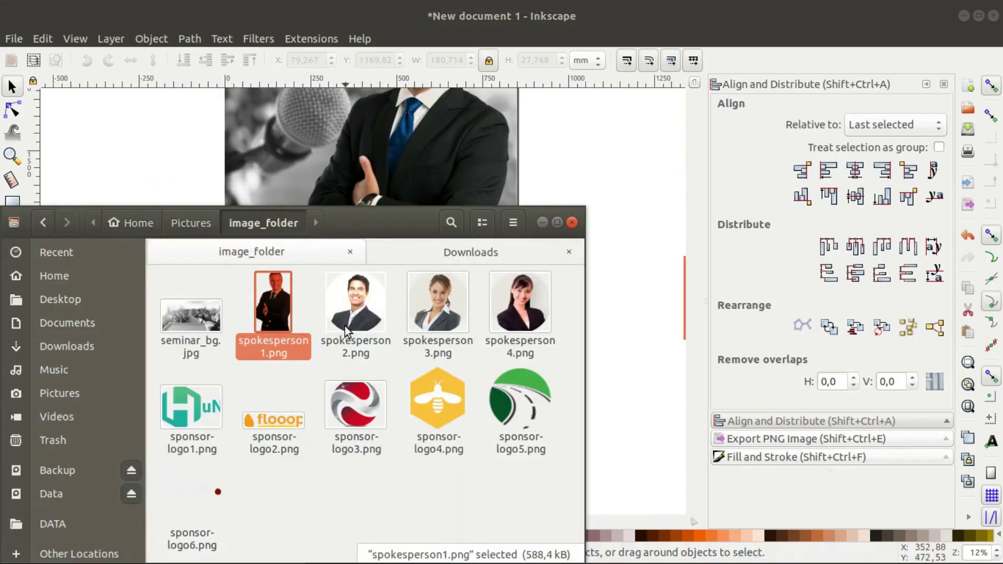
{"action": "left_click_drag", "start_coordinate": [345, 326], "coordinate": [538, 150]}
{"action": "left_click_drag", "start_coordinate": [438, 308], "coordinate": [573, 157]}
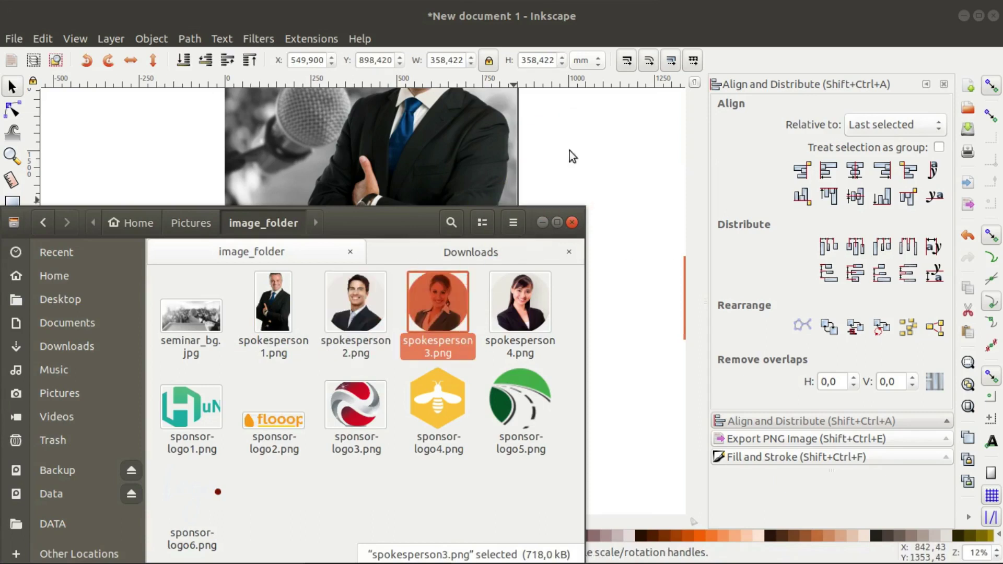
{"action": "left_click_drag", "start_coordinate": [520, 303], "coordinate": [632, 234]}
{"action": "left_click", "coordinate": [632, 234]}
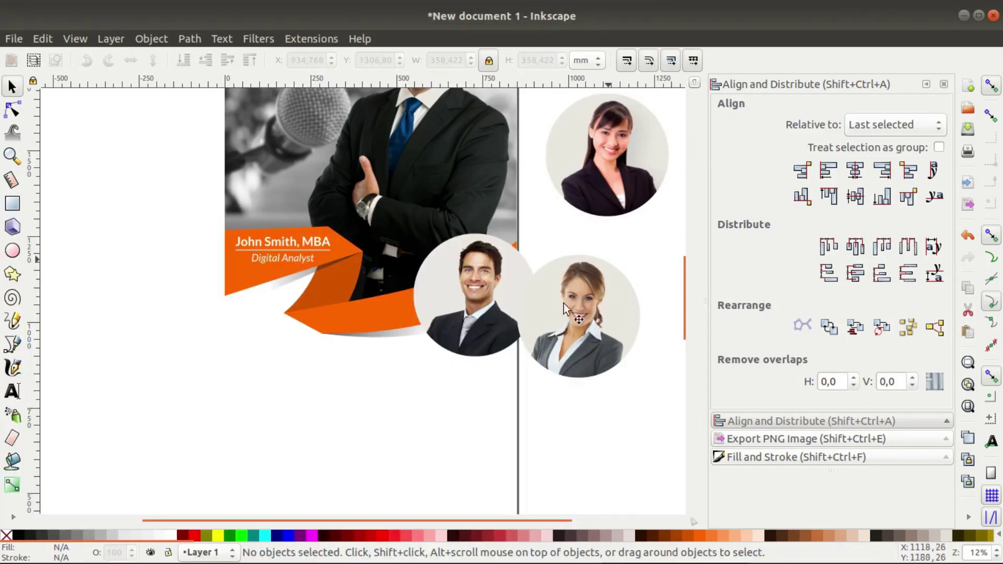
{"action": "left_click_drag", "start_coordinate": [468, 280], "coordinate": [270, 391]}
Step: Select the three round portraits and align them on one horizontal line
{"action": "mouse_move", "coordinate": [596, 322]}
{"action": "left_mouse_down"}
{"action": "mouse_move", "coordinate": [439, 392]}
{"action": "mouse_move", "coordinate": [442, 409]}
{"action": "left_mouse_up"}
{"action": "left_click_drag", "start_coordinate": [649, 139], "coordinate": [600, 392]}
{"action": "scroll", "coordinate": [131, 219], "scroll_direction": "down", "scroll_amount": 3}
{"action": "left_click_drag", "start_coordinate": [130, 220], "coordinate": [648, 430]}
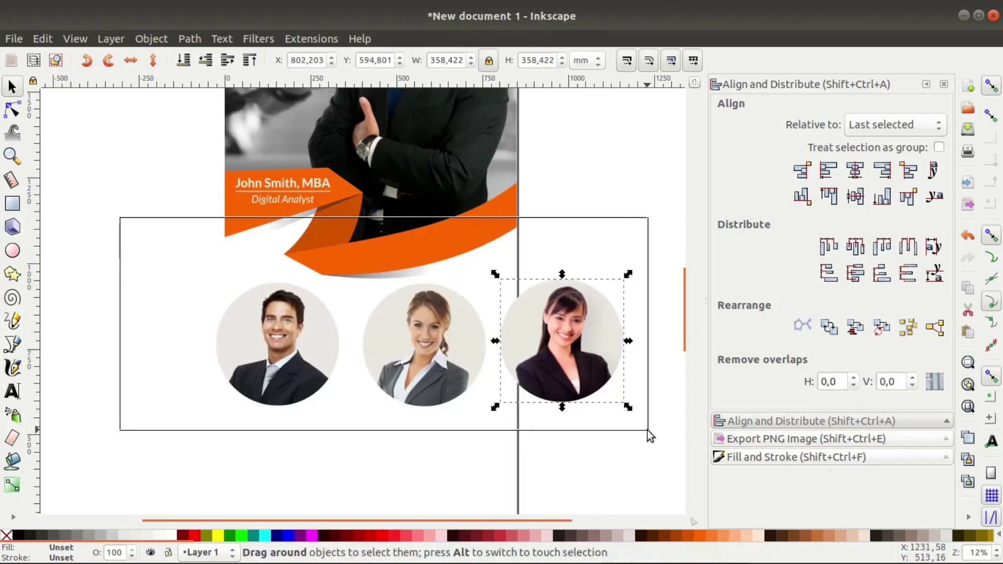
{"action": "key", "text": "Escape"}
{"action": "left_click", "coordinate": [256, 339]}
{"action": "left_click", "coordinate": [428, 341], "text": "shift"}
{"action": "left_click", "coordinate": [599, 342], "text": "shift"}
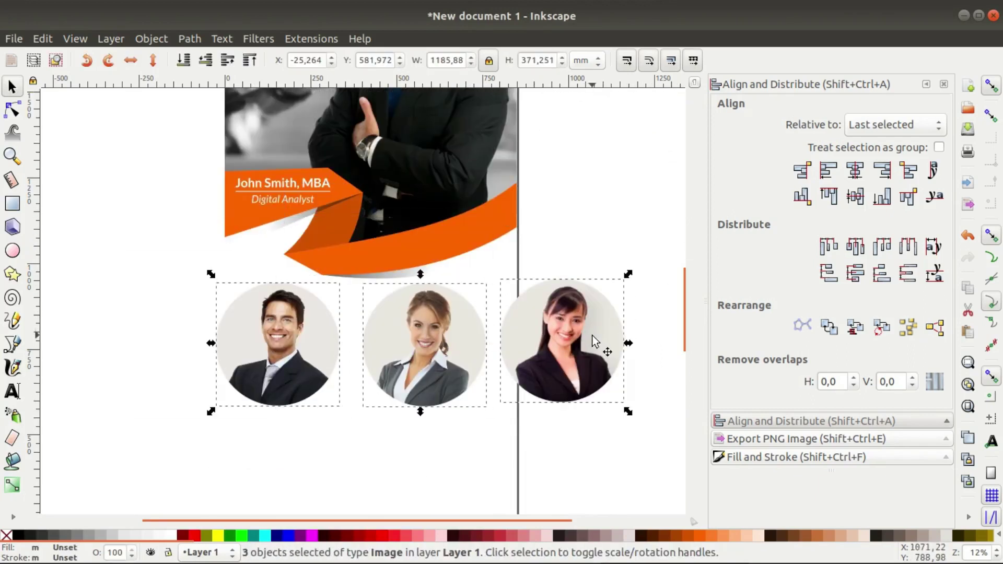
{"action": "left_click", "coordinate": [855, 196]}
Step: Line the portraits up side by side and nudge them right into an even row
{"action": "left_click", "coordinate": [427, 340]}
{"action": "left_click", "coordinate": [277, 339], "text": "shift"}
{"action": "left_click", "coordinate": [908, 169]}
{"action": "left_click", "coordinate": [553, 313]}
{"action": "left_click", "coordinate": [402, 339], "text": "shift"}
{"action": "left_click", "coordinate": [907, 169]}
{"action": "left_click", "coordinate": [402, 340]}
{"action": "left_click", "coordinate": [506, 324], "text": "shift"}
{"action": "key", "text": "shift+Right"}
{"action": "key", "text": "shift+Right"}
{"action": "key", "text": "shift+Right"}
{"action": "key", "text": "shift+Right"}
{"action": "key", "text": "shift+Right"}
{"action": "key", "text": "shift+Right"}
{"action": "key", "text": "shift+Right"}
{"action": "key", "text": "shift+Right"}
{"action": "key", "text": "shift+Right"}
{"action": "key", "text": "shift+Right"}
{"action": "key", "text": "shift+Right"}
{"action": "key", "text": "shift+Right"}
{"action": "key", "text": "shift+Right"}
{"action": "key", "text": "shift+Right"}
{"action": "key", "text": "shift+Right"}
{"action": "key", "text": "shift+Right"}
{"action": "key", "text": "shift+Right"}
{"action": "key", "text": "shift+Right"}
{"action": "key", "text": "shift+Right"}
{"action": "key", "text": "shift+Right"}
{"action": "left_click", "coordinate": [560, 293]}
{"action": "key", "text": "shift+Right"}
{"action": "key", "text": "shift+Right"}
{"action": "key", "text": "shift+Right"}
{"action": "key", "text": "shift+Right"}
{"action": "key", "text": "shift+Right"}
{"action": "key", "text": "shift+Right"}
{"action": "key", "text": "shift+Right"}
{"action": "key", "text": "shift+Right"}
{"action": "key", "text": "shift+Right"}
{"action": "key", "text": "shift+Right"}
{"action": "key", "text": "shift+Right"}
{"action": "key", "text": "shift+Right"}
{"action": "key", "text": "shift+Right"}
{"action": "key", "text": "shift+Right"}
{"action": "key", "text": "shift+Right"}
{"action": "key", "text": "shift+Right"}
{"action": "key", "text": "shift+Right"}
{"action": "key", "text": "shift+Right"}
{"action": "key", "text": "shift+Right"}
{"action": "key", "text": "ctrl+a"}
Step: Shrink the portraits to about half size, group them, and centre the group below the swoosh
{"action": "scroll", "coordinate": [320, 298], "scroll_direction": "down", "scroll_amount": 5}
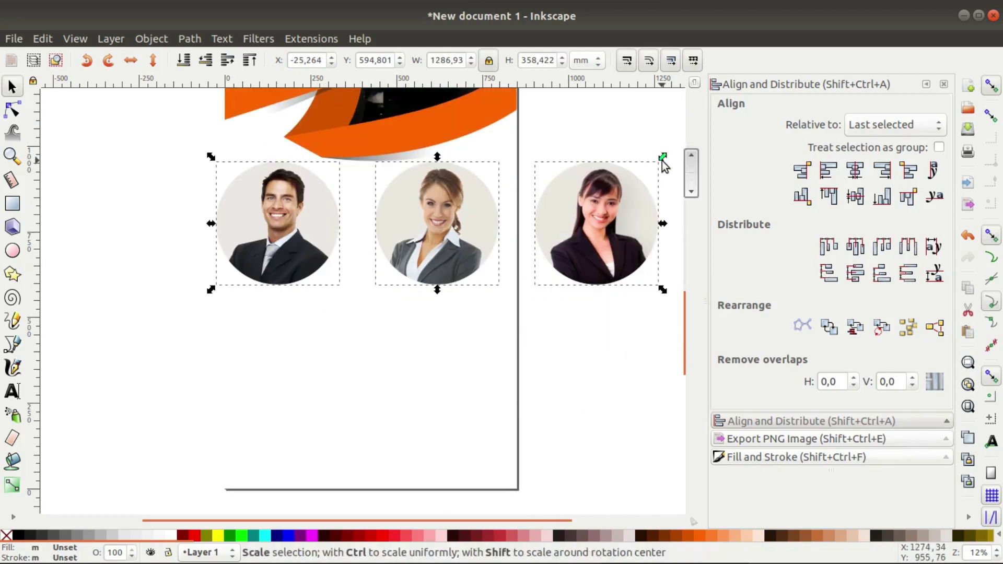
{"action": "left_click_drag", "start_coordinate": [662, 159], "coordinate": [509, 220]}
{"action": "left_click_drag", "start_coordinate": [439, 255], "coordinate": [464, 221]}
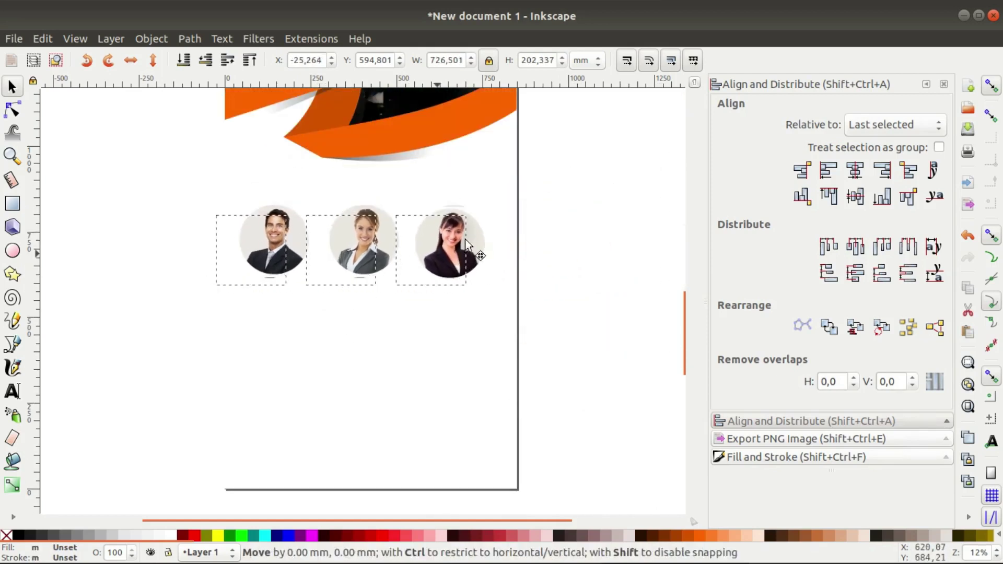
{"action": "key", "text": "ctrl+g"}
{"action": "left_click", "coordinate": [445, 305], "text": "shift"}
{"action": "left_click", "coordinate": [855, 169]}
{"action": "key", "text": "Escape"}
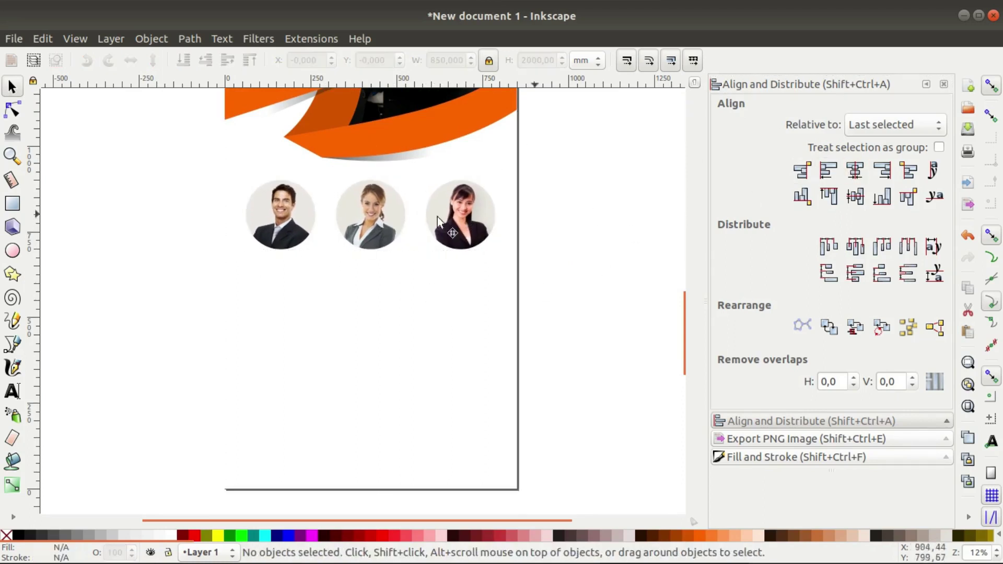
{"action": "key", "text": "Escape"}
Step: Add a bold name text below the first portrait and enlarge it
{"action": "scroll", "coordinate": [246, 270], "scroll_direction": "up", "scroll_amount": 2}
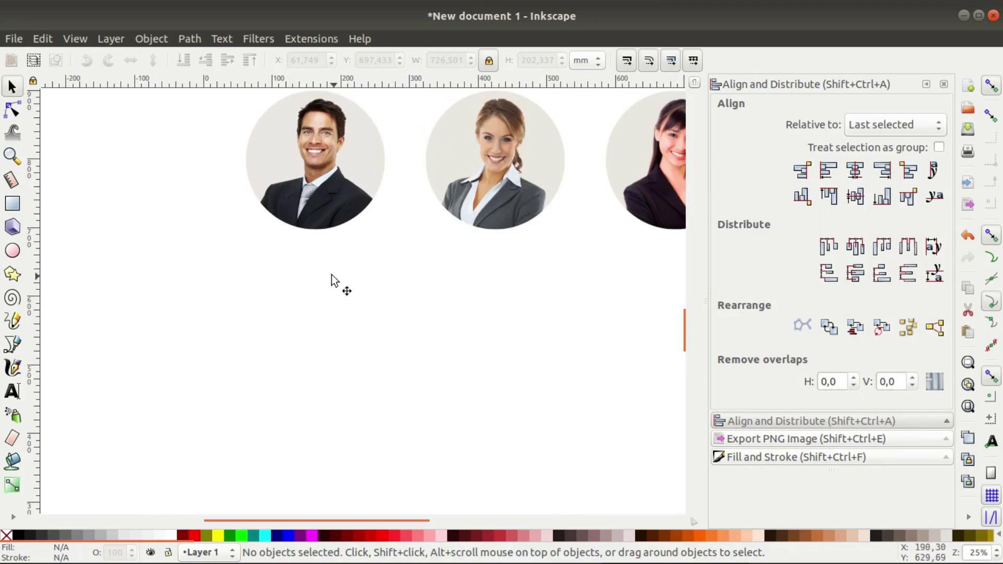
{"action": "key", "text": "t"}
{"action": "left_click", "coordinate": [272, 265]}
{"action": "type", "text": "a"}
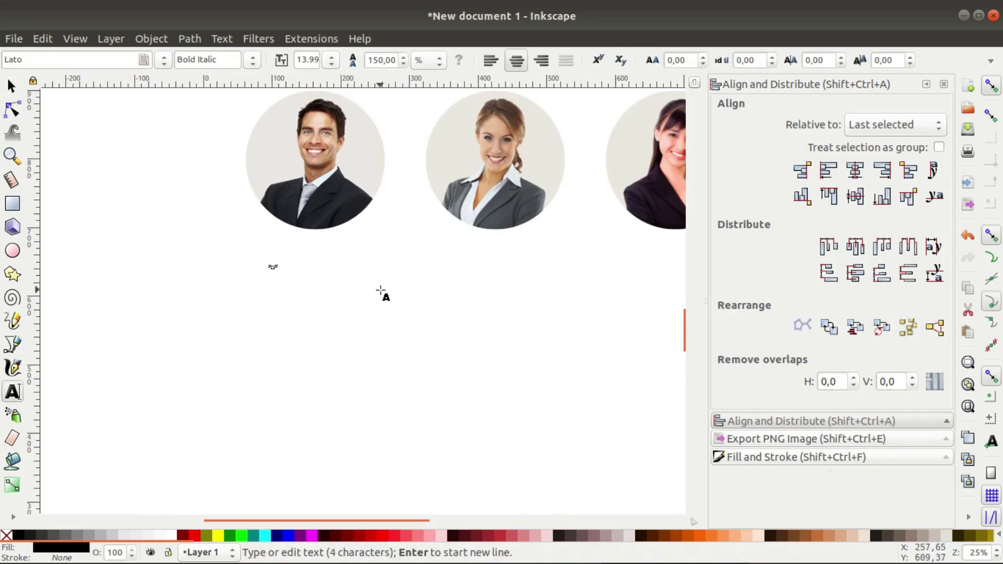
{"action": "left_click", "coordinate": [253, 60]}
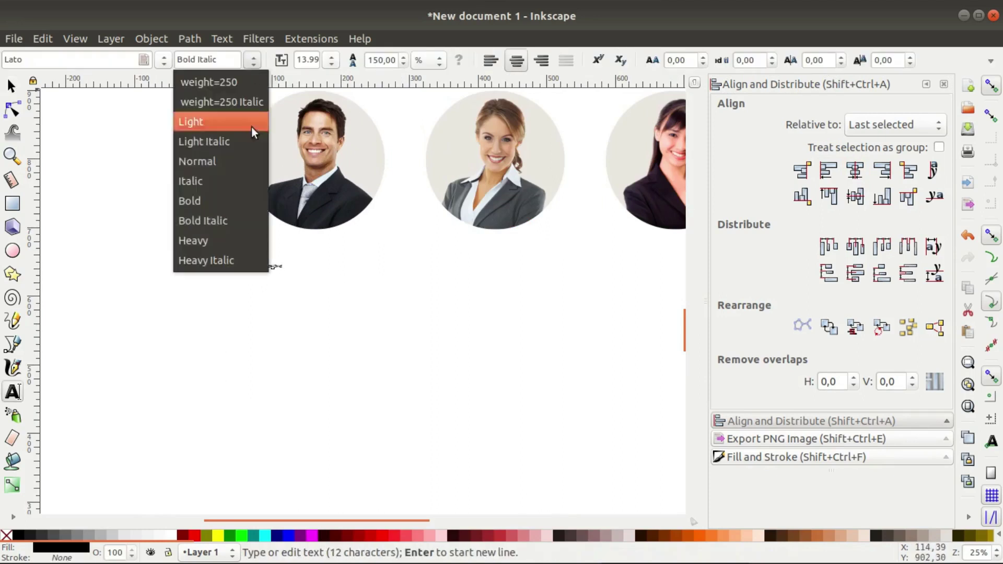
{"action": "left_click", "coordinate": [202, 200]}
{"action": "left_click", "coordinate": [12, 85]}
{"action": "left_click_drag", "start_coordinate": [291, 279], "coordinate": [393, 343]}
Step: Centre the name under the first portrait and nudge it slightly up
{"action": "left_click", "coordinate": [354, 230], "text": "shift"}
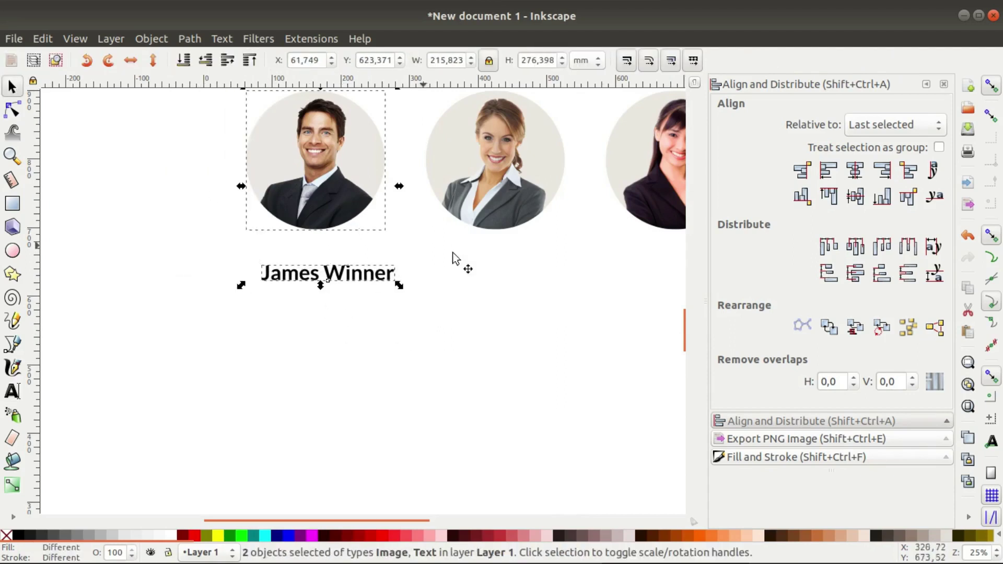
{"action": "left_click", "coordinate": [855, 170]}
{"action": "left_click", "coordinate": [355, 277]}
{"action": "key", "text": "shift+Up"}
{"action": "key", "text": "shift+Up"}
{"action": "key", "text": "shift+Up"}
{"action": "key", "text": "shift+Up"}
Step: Duplicate the name into a smaller italic 'Content Creator' subtitle beneath it
{"action": "right_click", "coordinate": [330, 282]}
{"action": "left_click", "coordinate": [356, 287]}
{"action": "key", "text": "shift+Down"}
{"action": "key", "text": "shift+Down"}
{"action": "key", "text": "shift+Down"}
{"action": "key", "text": "shift+Down"}
{"action": "key", "text": "shift+Down"}
{"action": "key", "text": "t"}
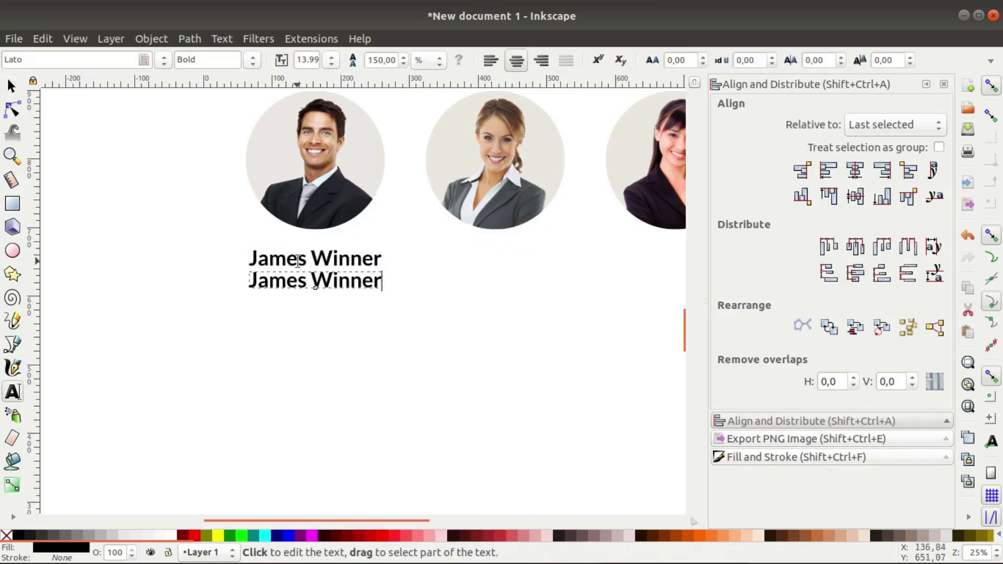
{"action": "key", "text": "ctrl+a"}
{"action": "type", "text": "Content Crea"}
{"action": "left_click", "coordinate": [252, 59]}
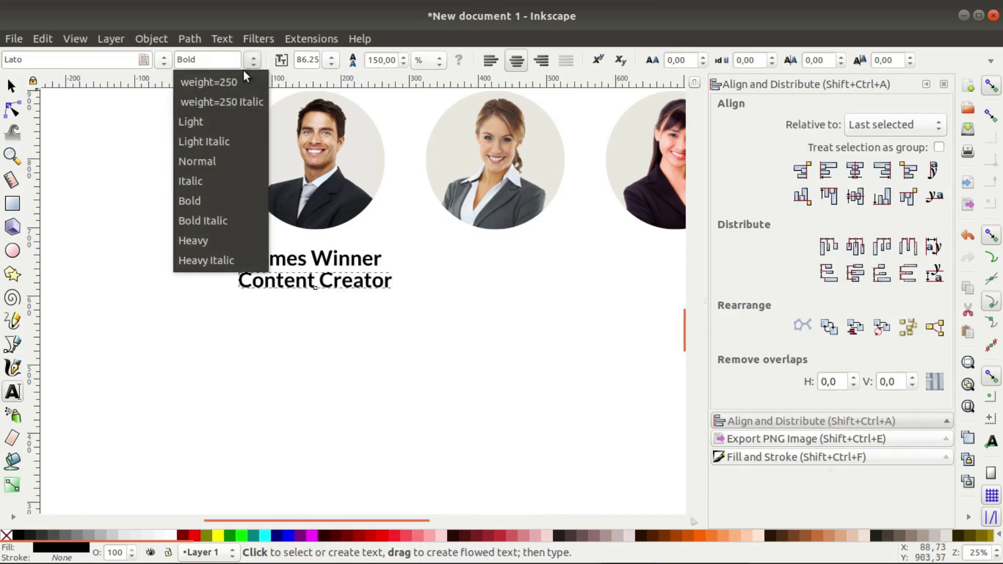
{"action": "left_click", "coordinate": [235, 179]}
{"action": "key", "text": "F1"}
{"action": "mouse_move", "coordinate": [403, 265]}
{"action": "left_mouse_down"}
{"action": "mouse_move", "coordinate": [345, 272]}
{"action": "mouse_move", "coordinate": [358, 280]}
{"action": "left_mouse_up"}
Step: Centre the name and the Content Creator subtitle on each other
{"action": "left_click", "coordinate": [143, 271], "text": "shift"}
{"action": "left_click", "coordinate": [273, 296]}
{"action": "left_click", "coordinate": [314, 258], "text": "shift"}
{"action": "left_click", "coordinate": [855, 169]}
{"action": "left_click", "coordinate": [173, 236]}
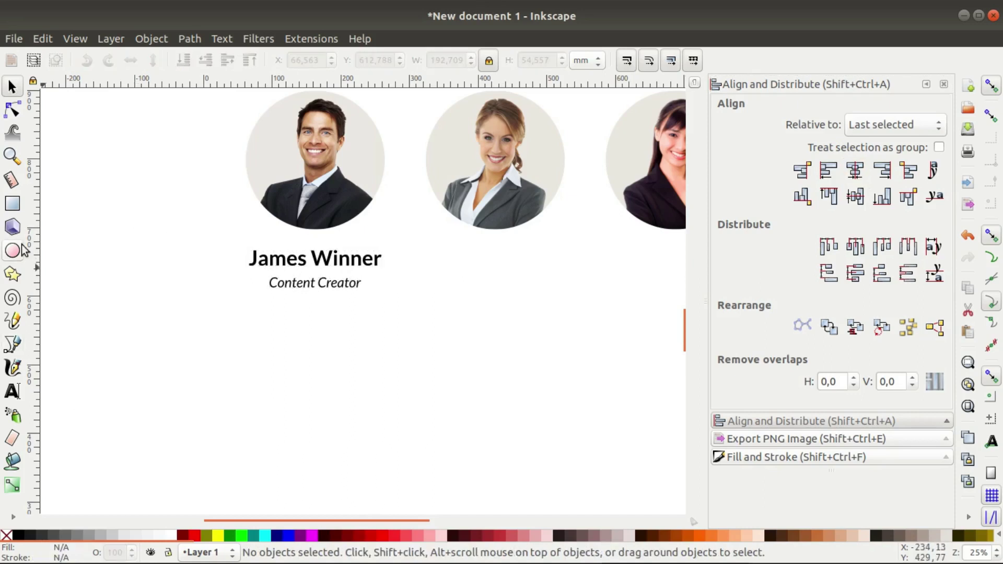
Step: Draw a rectangle bar between the name and subtitle and set its height to 1 mm
{"action": "key", "text": "r"}
{"action": "key", "text": "plus"}
{"action": "left_click_drag", "start_coordinate": [208, 265], "coordinate": [392, 265]}
{"action": "key", "text": "s"}
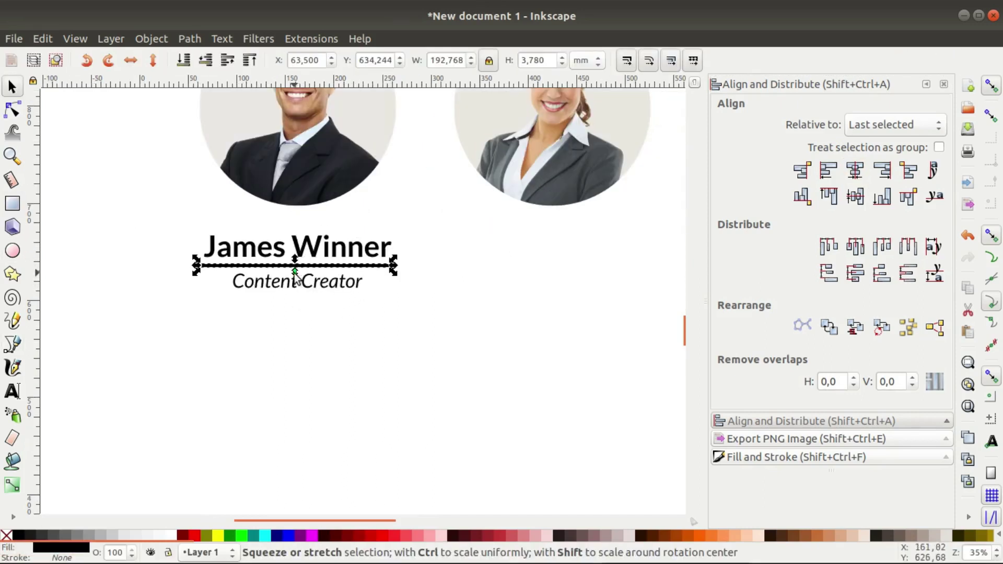
{"action": "left_click", "coordinate": [314, 238]}
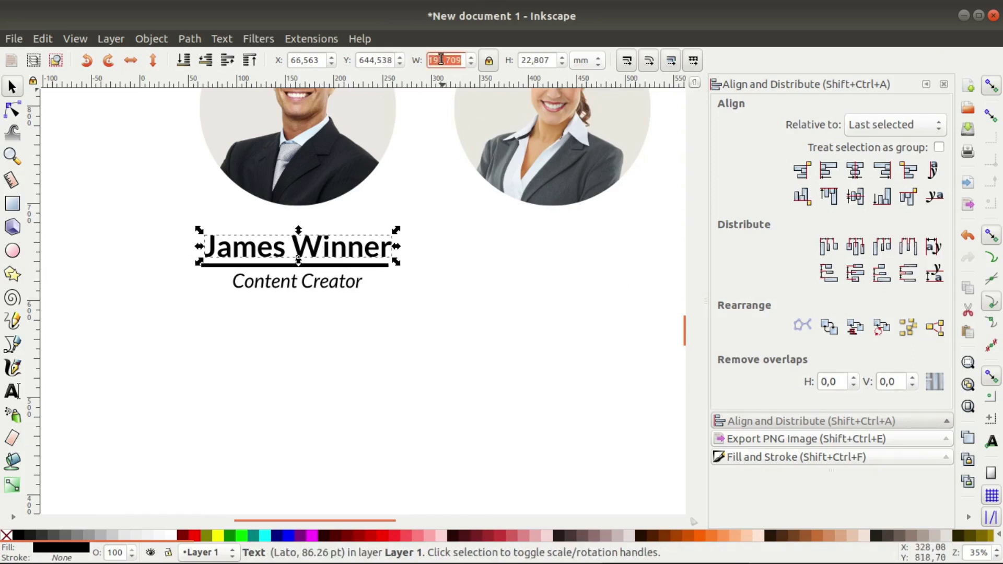
{"action": "left_click", "coordinate": [381, 266]}
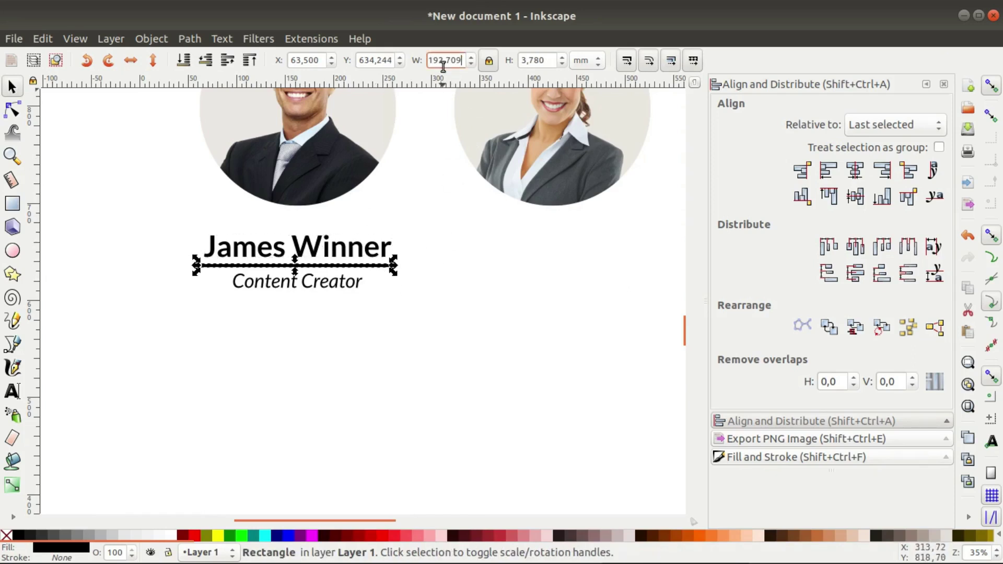
{"action": "left_click", "coordinate": [358, 249]}
{"action": "left_click", "coordinate": [383, 267], "text": "shift"}
{"action": "left_click", "coordinate": [320, 266]}
{"action": "scroll", "coordinate": [320, 266], "scroll_direction": "up", "scroll_amount": 2, "text": "ctrl"}
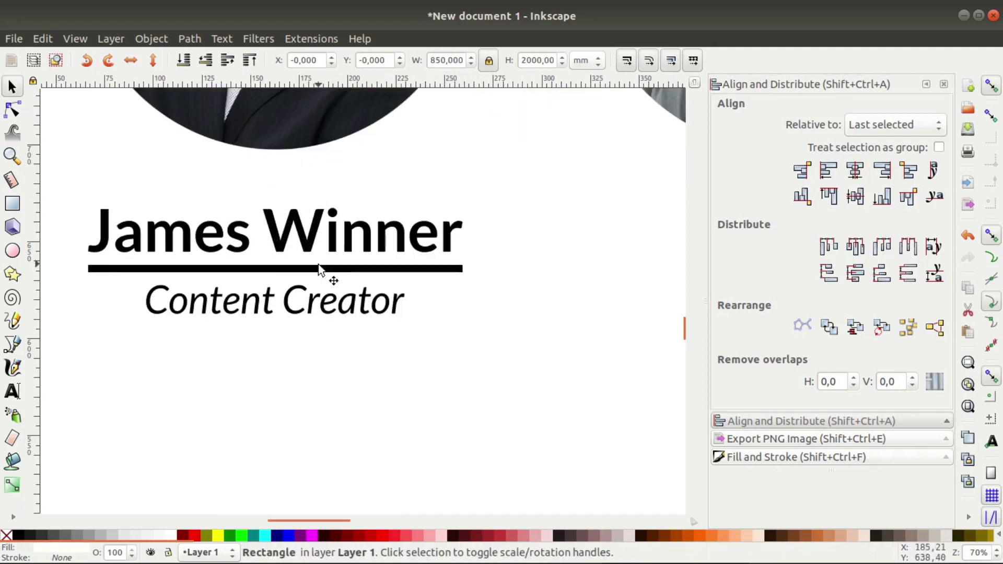
{"action": "type", "text": "1"}
{"action": "key", "text": "Return"}
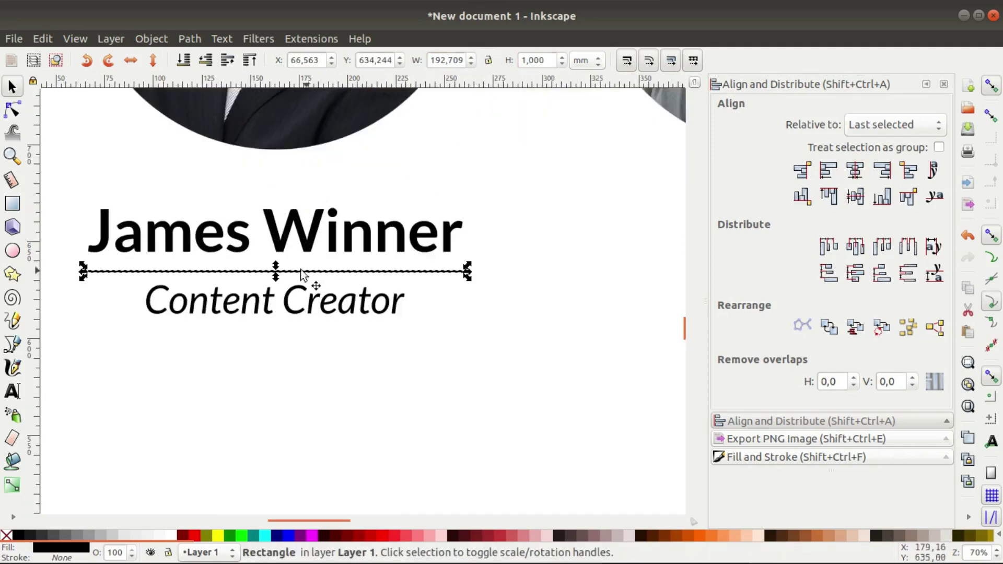
Step: Nudge the line and subtitle up so they sit snugly under the name
{"action": "left_click", "coordinate": [301, 305], "text": "shift"}
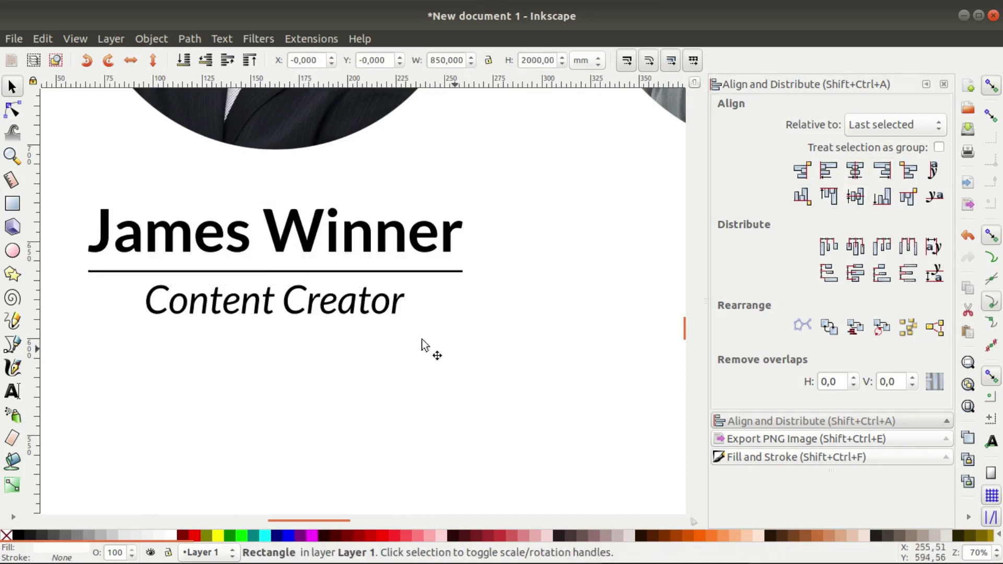
{"action": "left_click", "coordinate": [403, 271]}
{"action": "key", "text": "shift+Up"}
{"action": "left_click", "coordinate": [378, 308]}
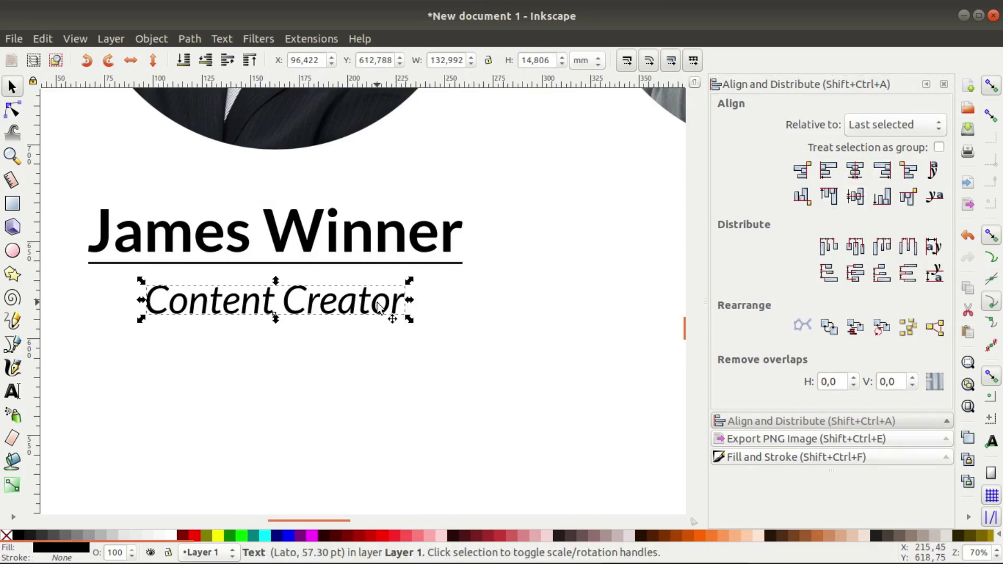
{"action": "key", "text": "shift+Up"}
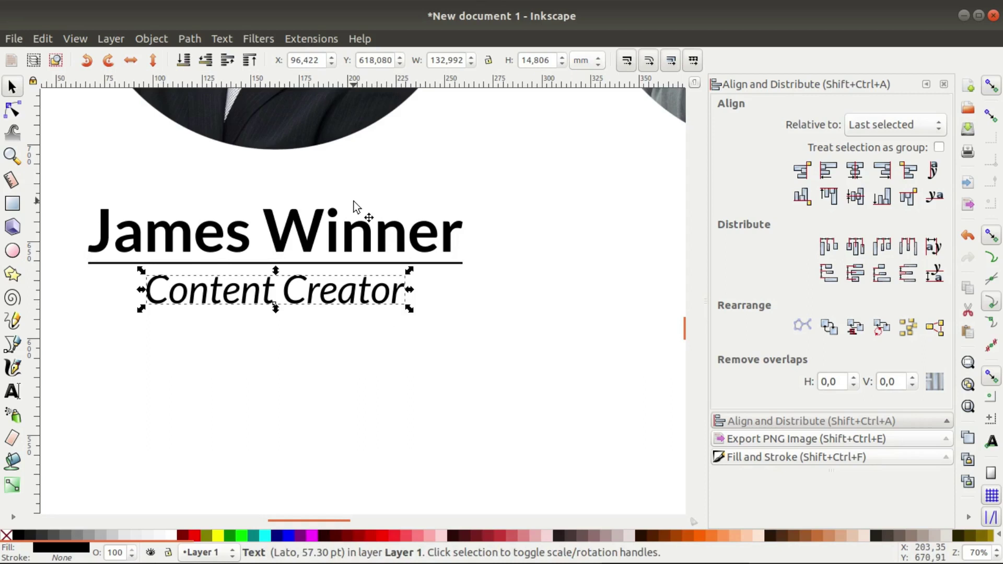
{"action": "scroll", "coordinate": [349, 211], "scroll_direction": "down", "scroll_amount": 2, "text": "ctrl"}
{"action": "scroll", "coordinate": [305, 239], "scroll_direction": "up", "scroll_amount": 1}
Step: Group the name, line and subtitle, and centre a duplicate under the second portrait
{"action": "scroll", "coordinate": [236, 272], "scroll_direction": "down", "scroll_amount": 1, "text": "ctrl"}
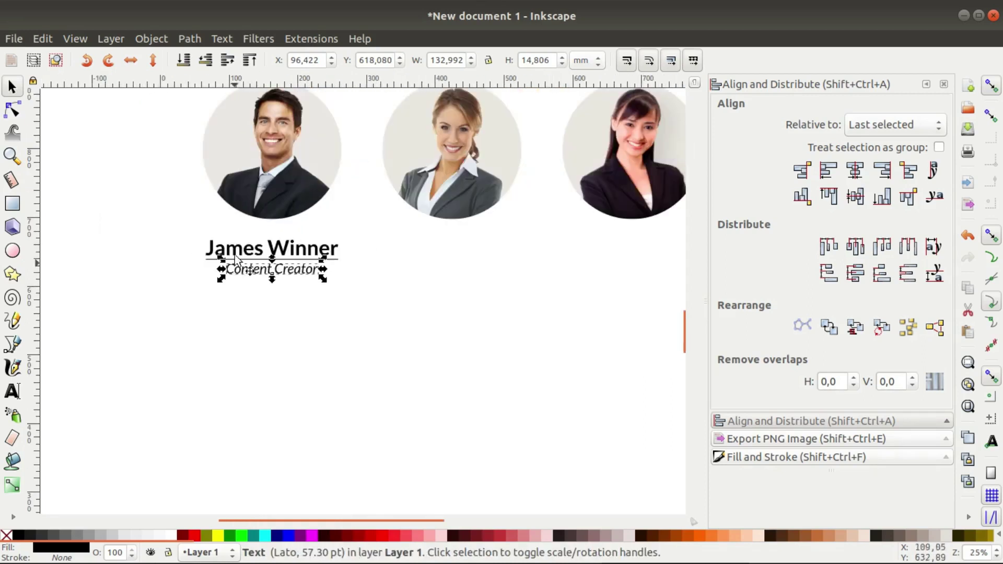
{"action": "left_click", "coordinate": [211, 259], "text": "shift"}
{"action": "right_click", "coordinate": [211, 245]}
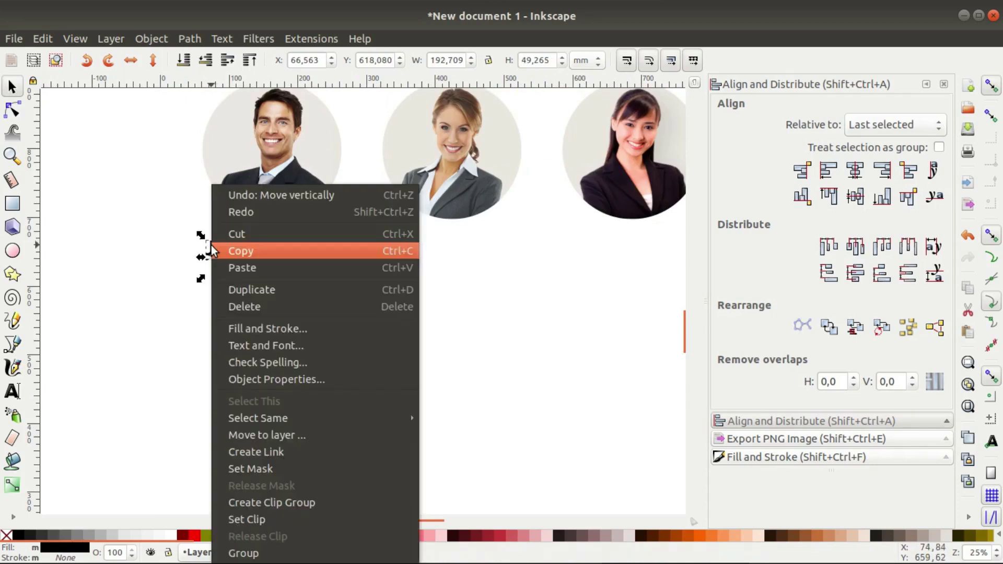
{"action": "left_click", "coordinate": [266, 510]}
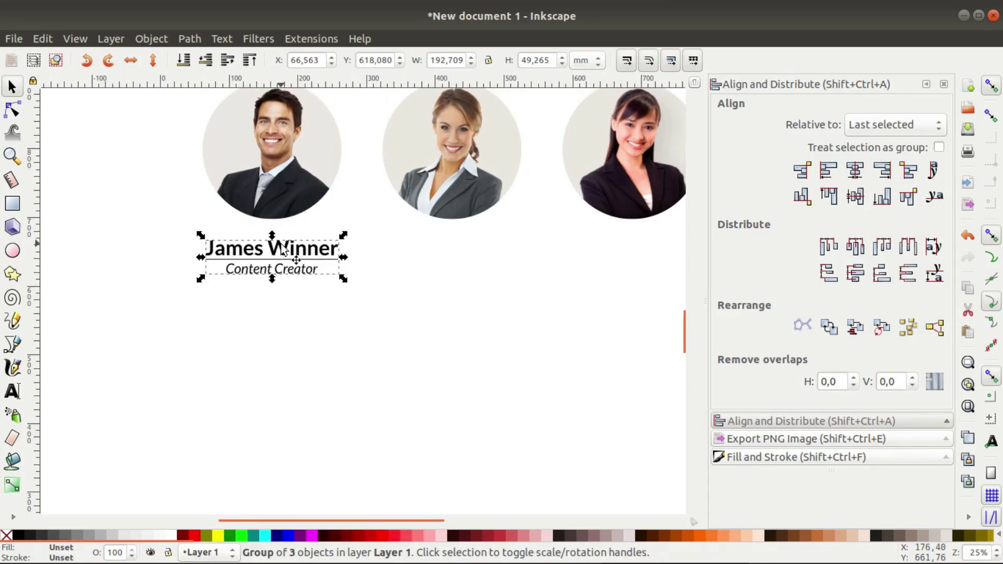
{"action": "right_click", "coordinate": [282, 247]}
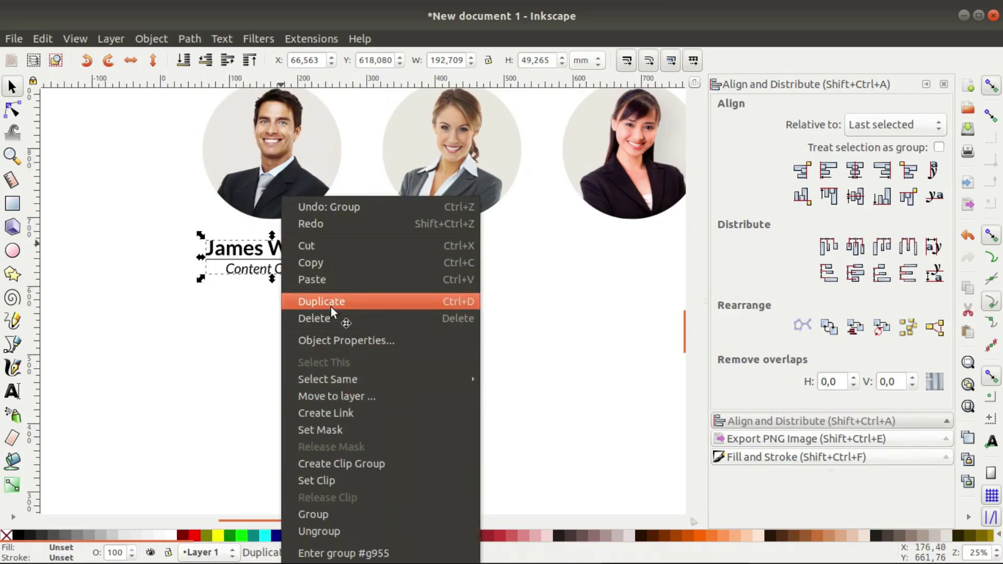
{"action": "left_click", "coordinate": [331, 306]}
{"action": "left_click", "coordinate": [452, 151], "text": "shift"}
{"action": "left_click", "coordinate": [854, 171]}
Step: Centre another duplicate of the text group under the third portrait
{"action": "left_click", "coordinate": [405, 310]}
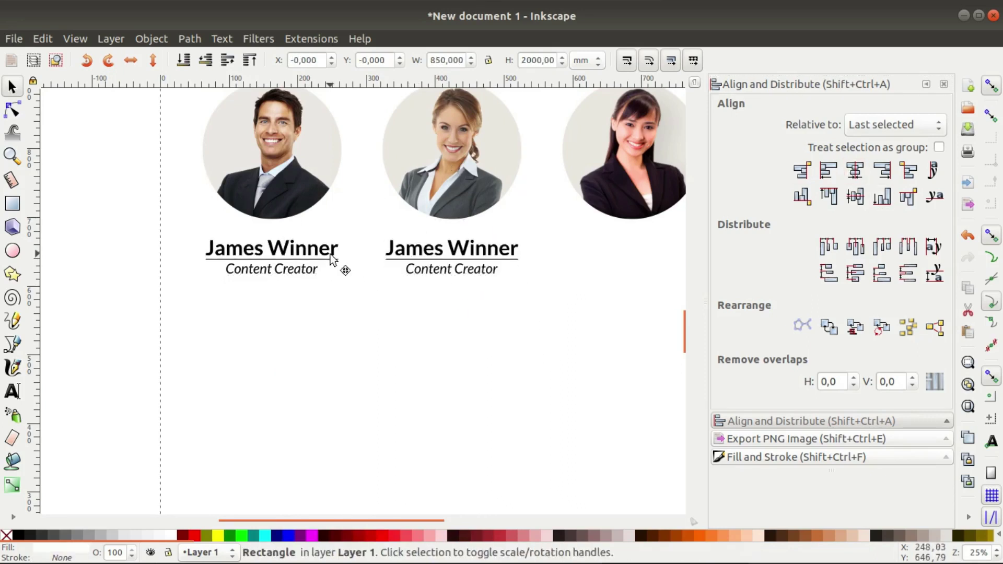
{"action": "right_click", "coordinate": [330, 254]}
{"action": "left_click", "coordinate": [380, 298]}
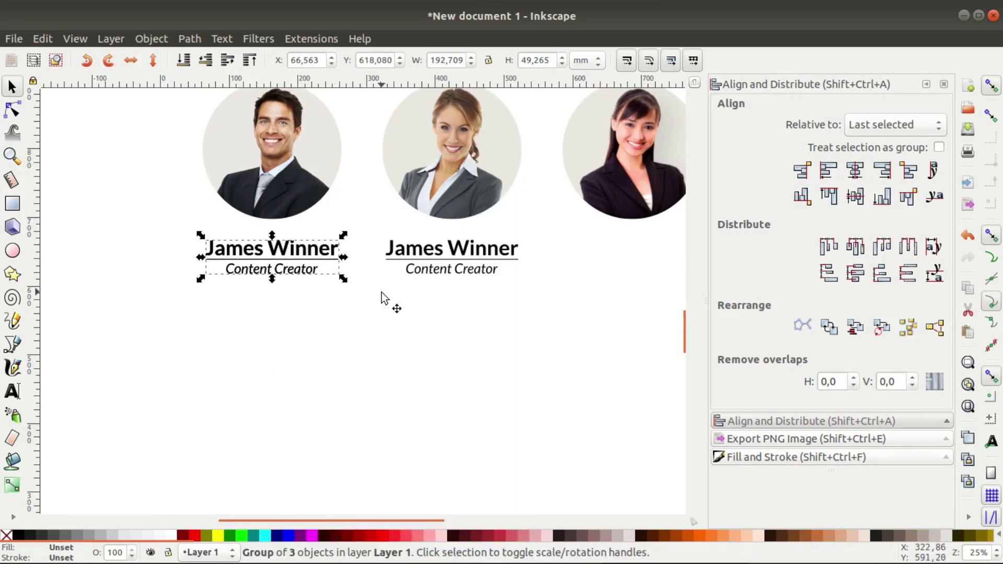
{"action": "left_click", "coordinate": [615, 188], "text": "shift"}
{"action": "left_click", "coordinate": [854, 170]}
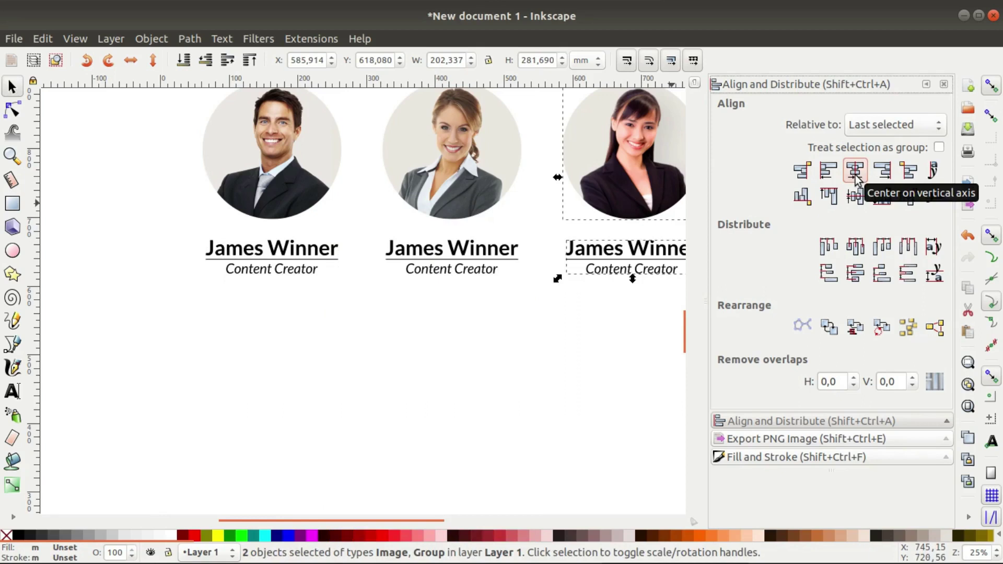
Step: Replace the middle copy's name with the second speaker's name and its subtitle with 'Storyteller'
{"action": "key", "text": "t"}
{"action": "triple_click", "coordinate": [442, 246]}
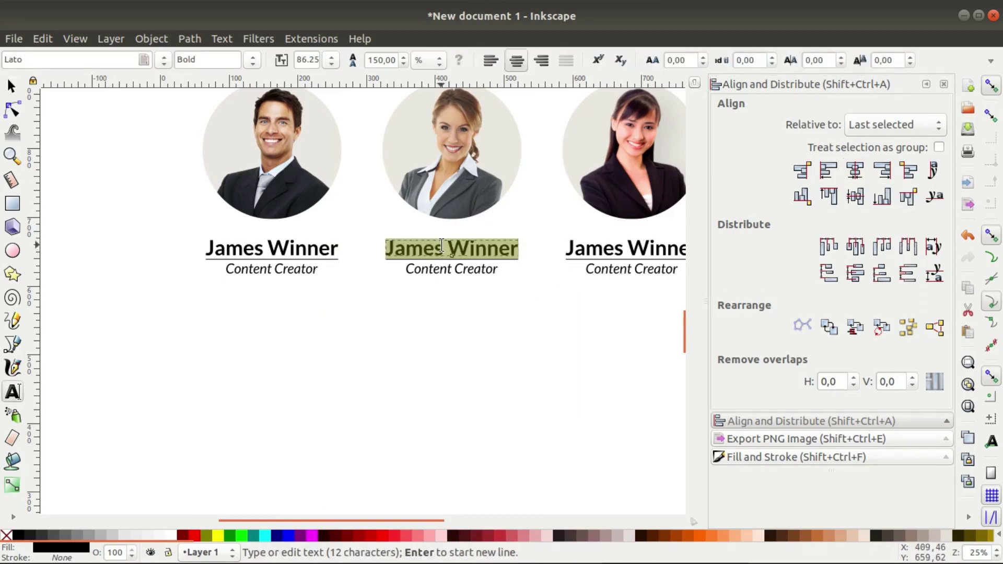
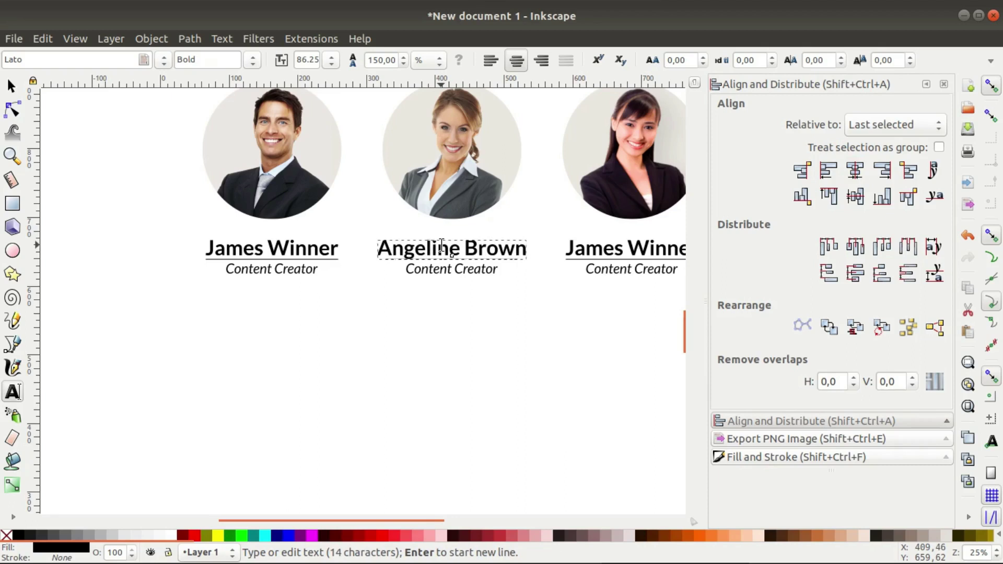
{"action": "left_click", "coordinate": [449, 269]}
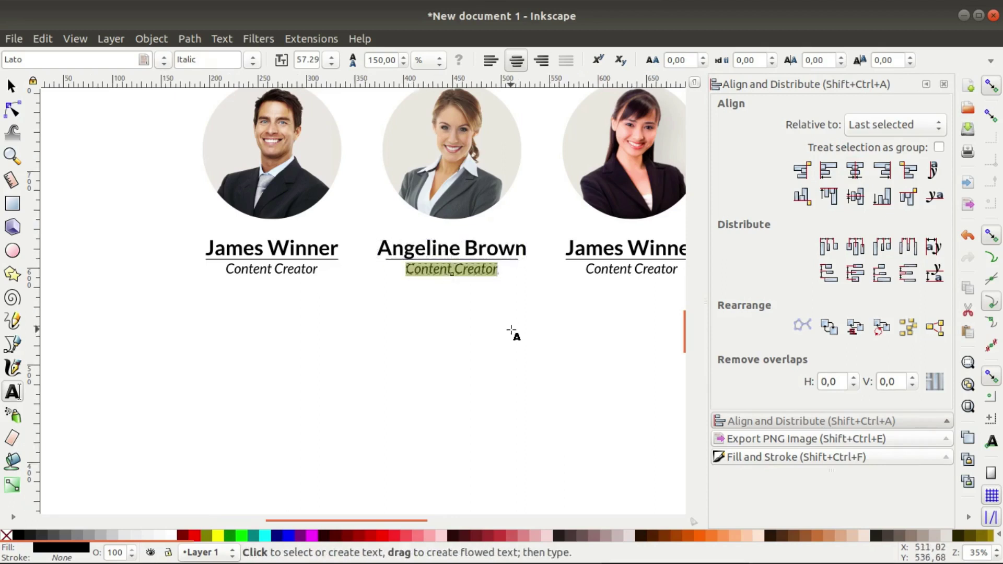
{"action": "scroll", "coordinate": [512, 331], "scroll_direction": "up", "scroll_amount": 1}
{"action": "type", "text": "Story"}
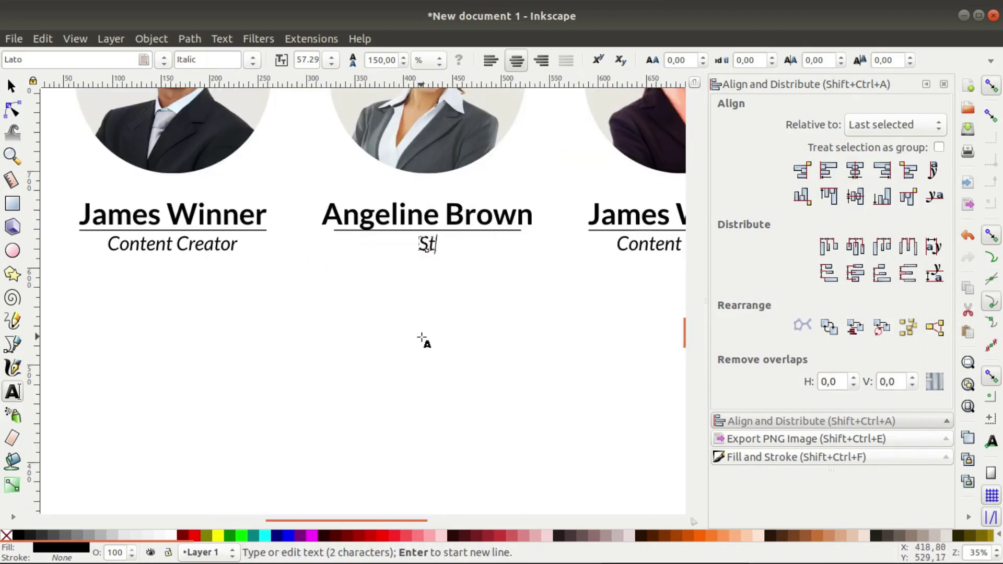
{"action": "type", "text": "teller"}
{"action": "key", "text": "F1"}
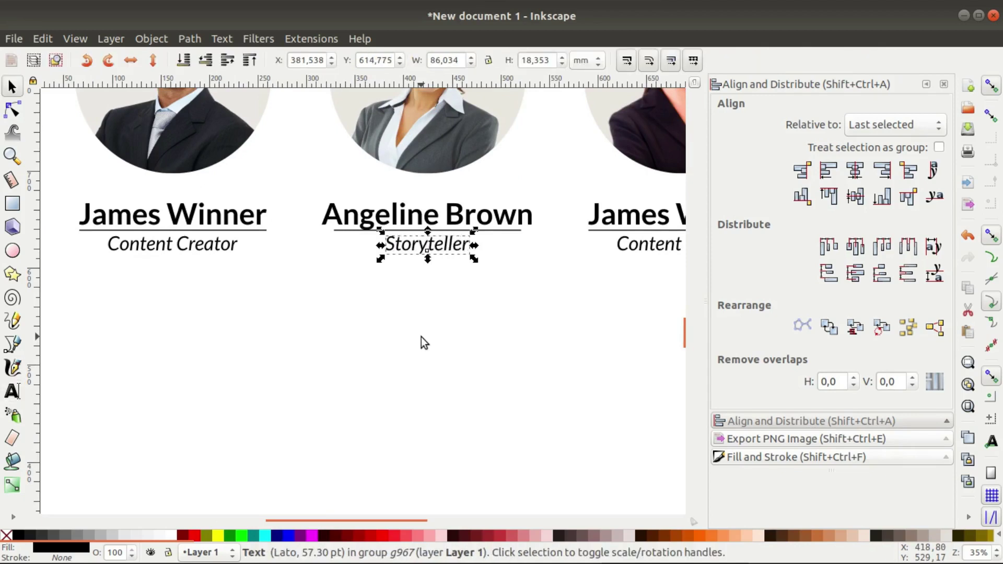
Step: Ungroup the middle block and centre the underline under the speaker's name
{"action": "left_click", "coordinate": [514, 227]}
{"action": "key", "text": "ctrl+shift+g"}
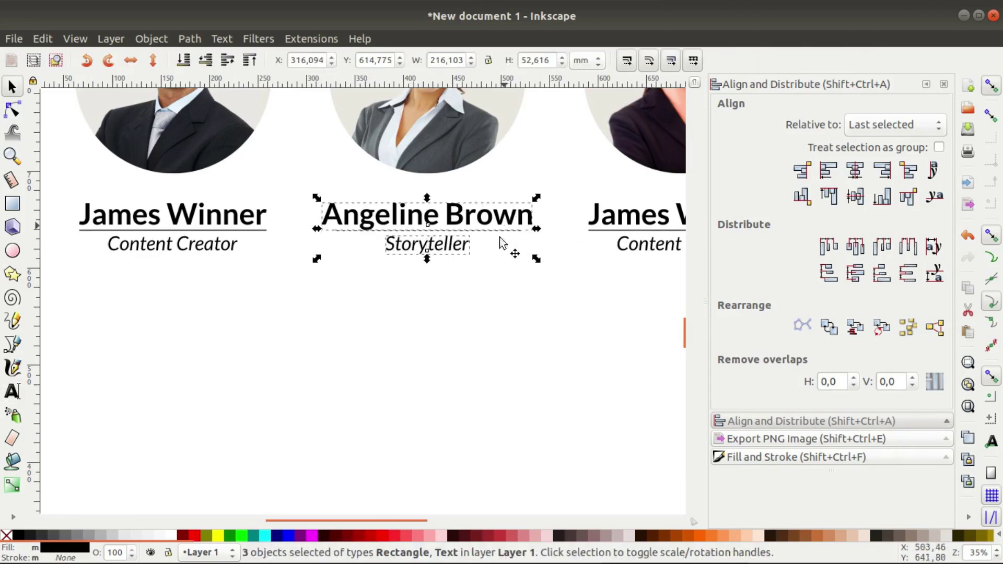
{"action": "left_click", "coordinate": [481, 230]}
{"action": "scroll", "coordinate": [481, 228], "scroll_direction": "up", "scroll_amount": 1}
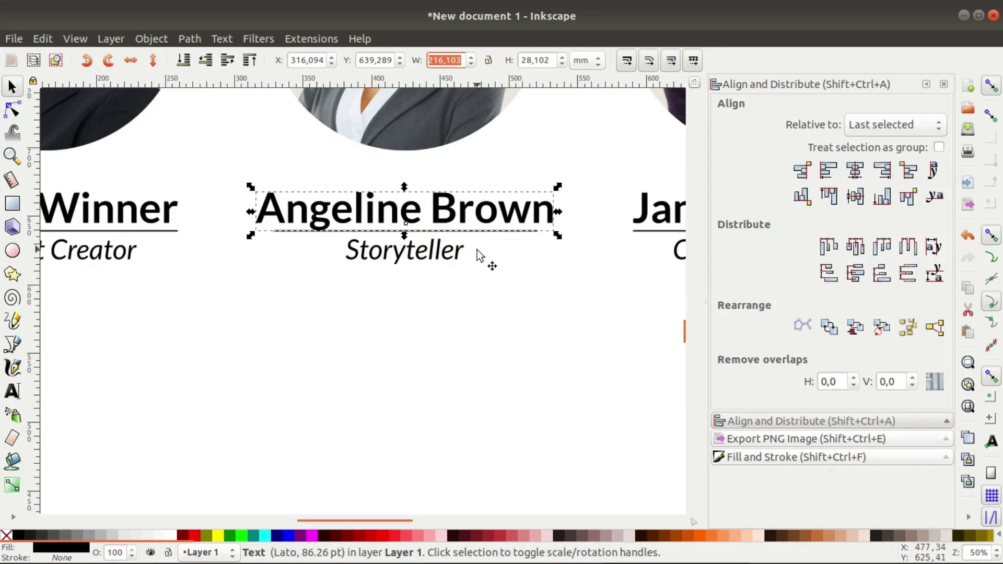
{"action": "left_click", "coordinate": [475, 231]}
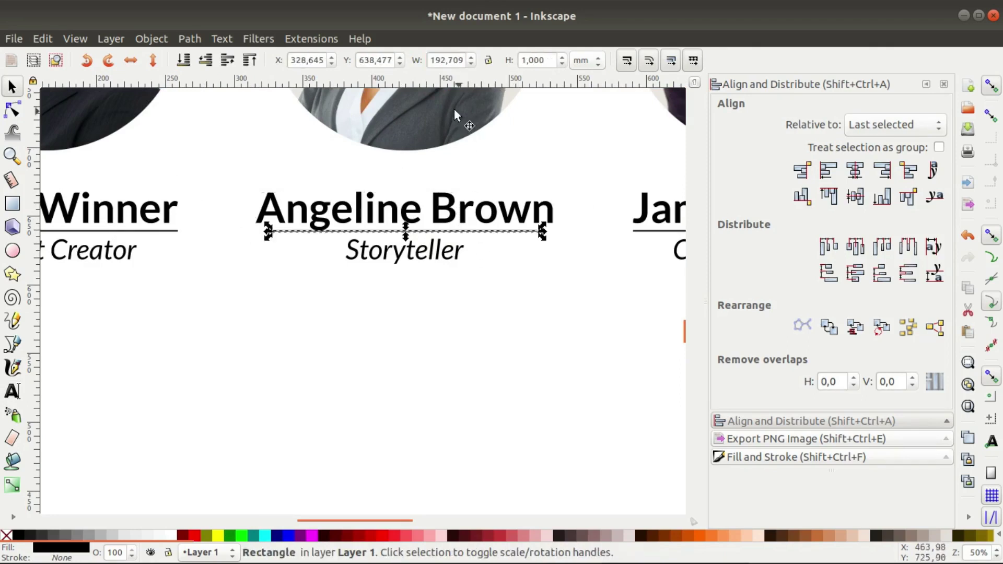
{"action": "left_click", "coordinate": [466, 212], "text": "shift"}
{"action": "left_click", "coordinate": [855, 170]}
Step: Replace the third speaker's name and change the role line to 'Influencer'
{"action": "left_click", "coordinate": [488, 317], "text": "ctrl"}
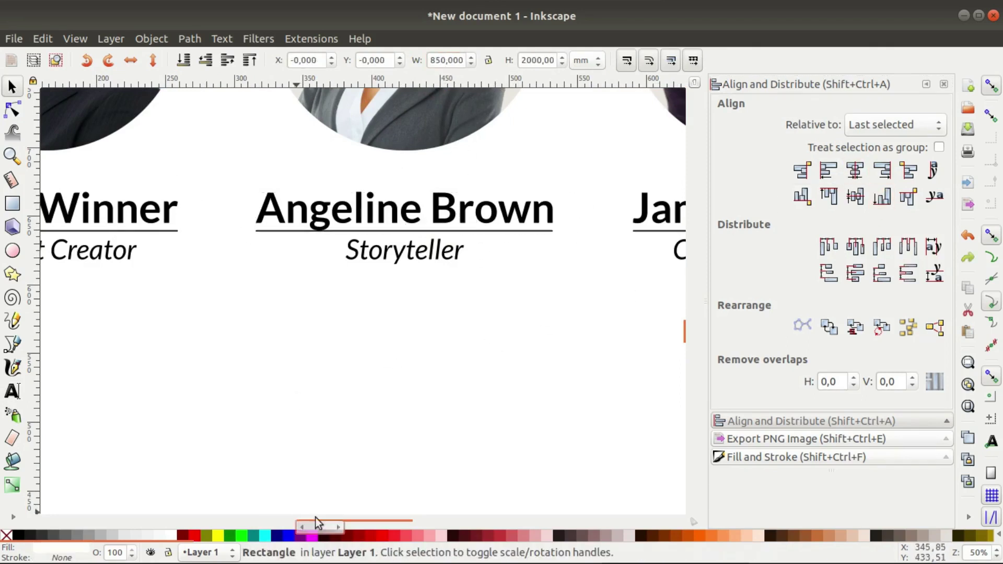
{"action": "left_click_drag", "start_coordinate": [316, 518], "coordinate": [397, 515]}
{"action": "left_click", "coordinate": [388, 210]}
{"action": "key", "text": "ctrl+a"}
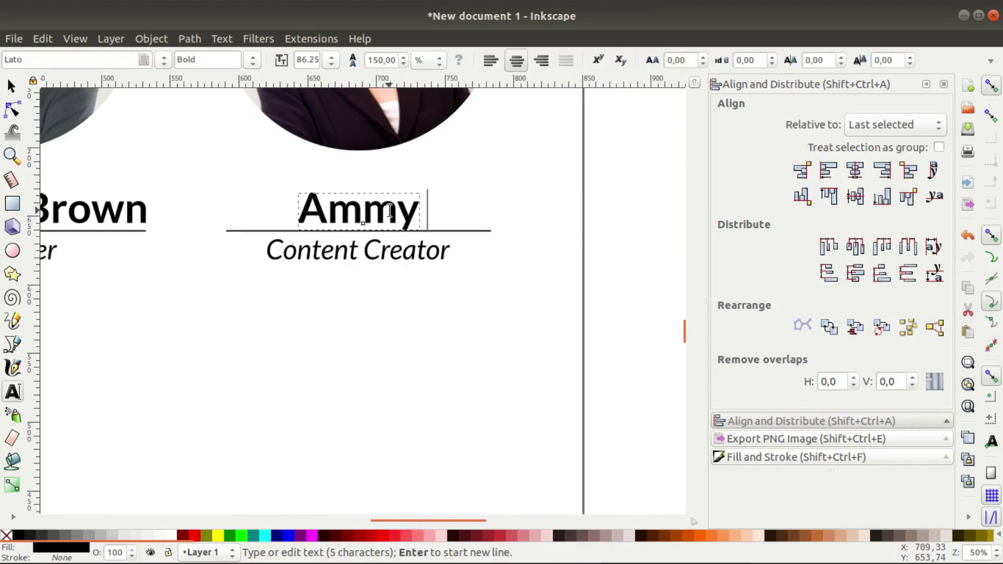
{"action": "type", "text": "chel"}
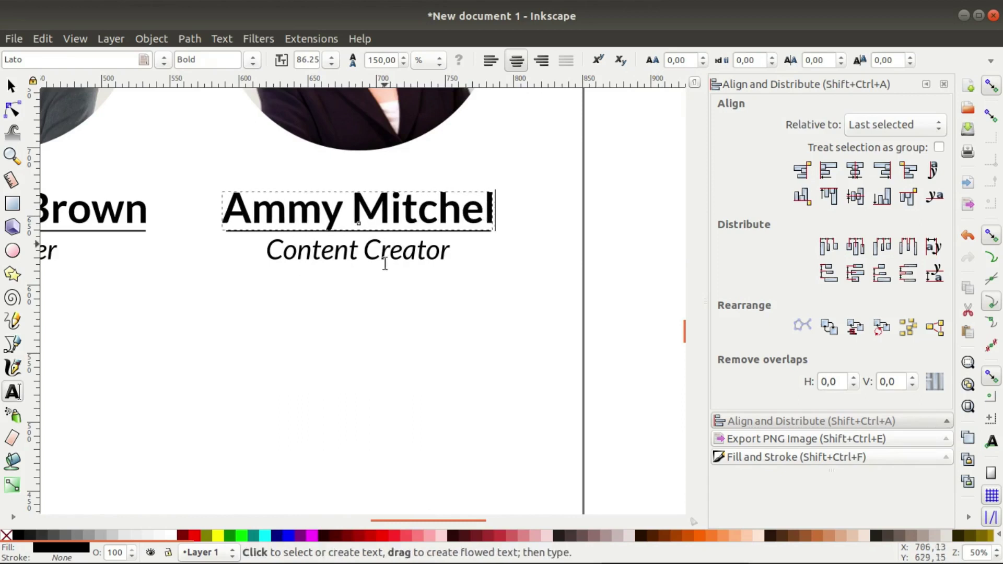
{"action": "left_click", "coordinate": [379, 249]}
{"action": "key", "text": "ctrl+a"}
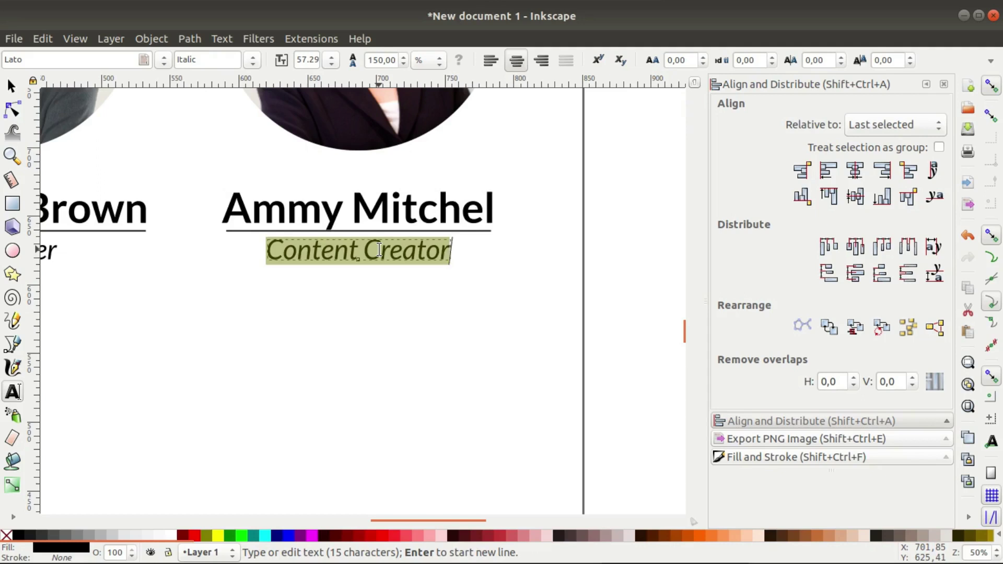
{"action": "type", "text": "Influencer"}
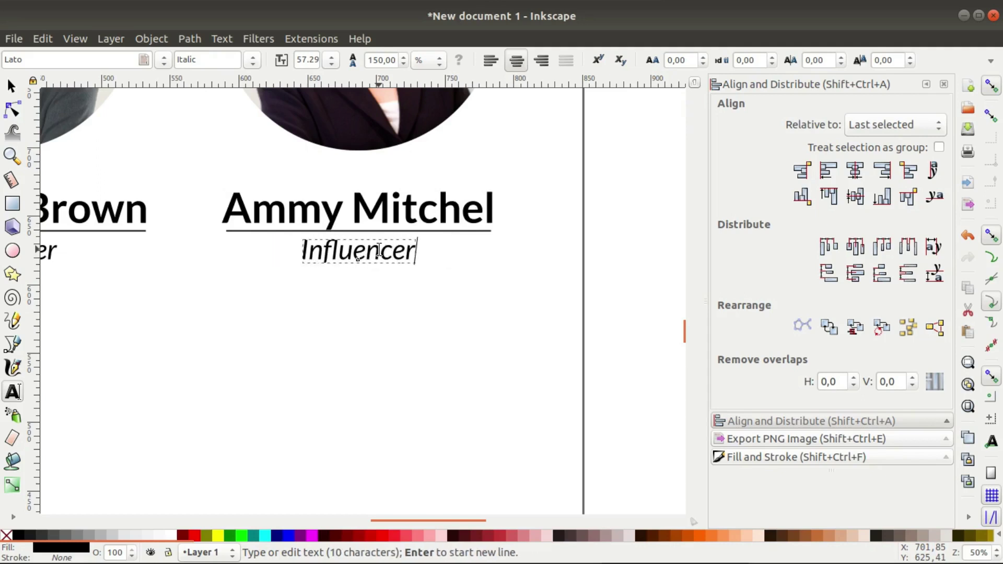
{"action": "key", "text": "F1"}
Step: Ungroup the third speaker's block and centre the underline under the name
{"action": "left_click", "coordinate": [430, 208]}
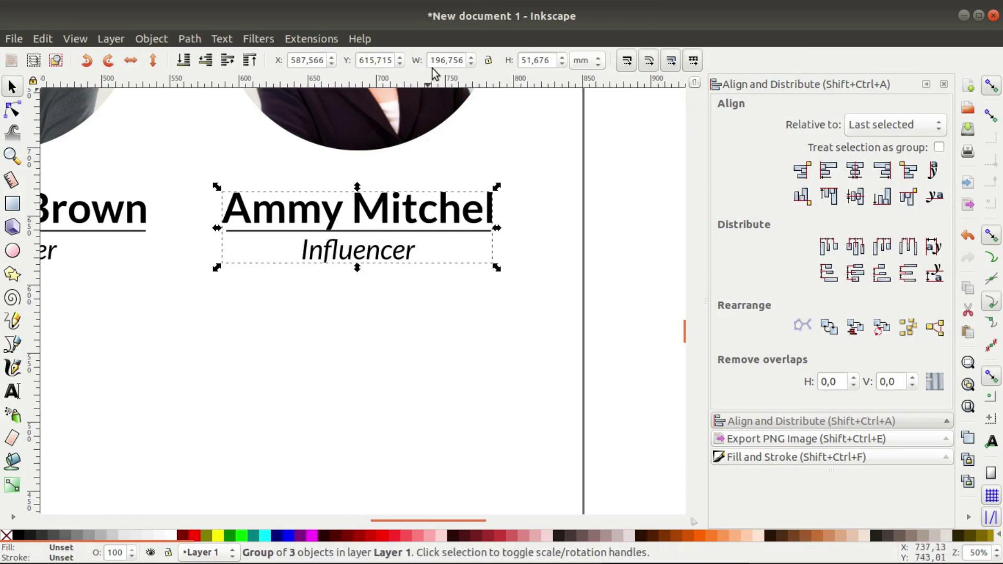
{"action": "key", "text": "ctrl+shift+g"}
{"action": "left_click", "coordinate": [449, 209]}
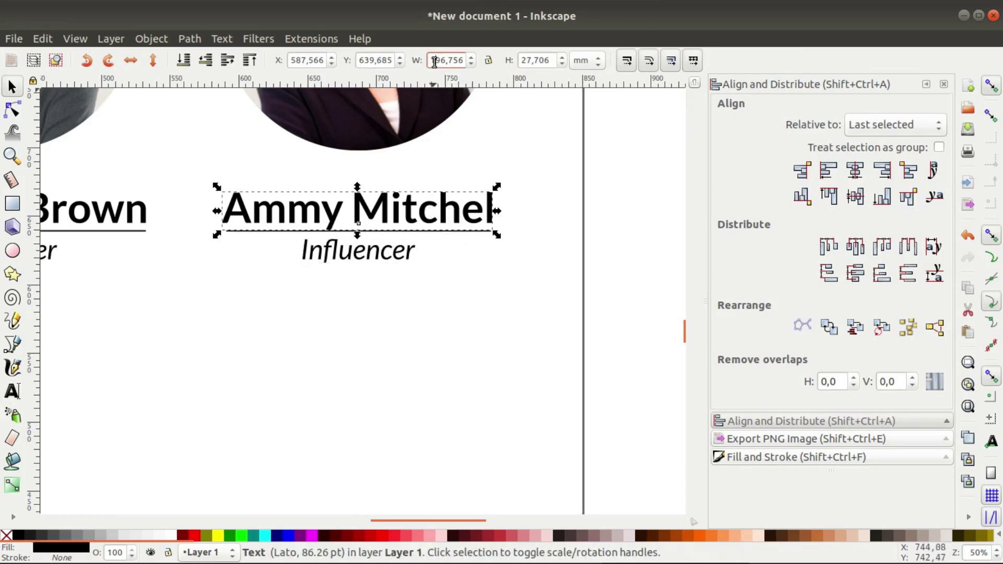
{"action": "left_click", "coordinate": [467, 230]}
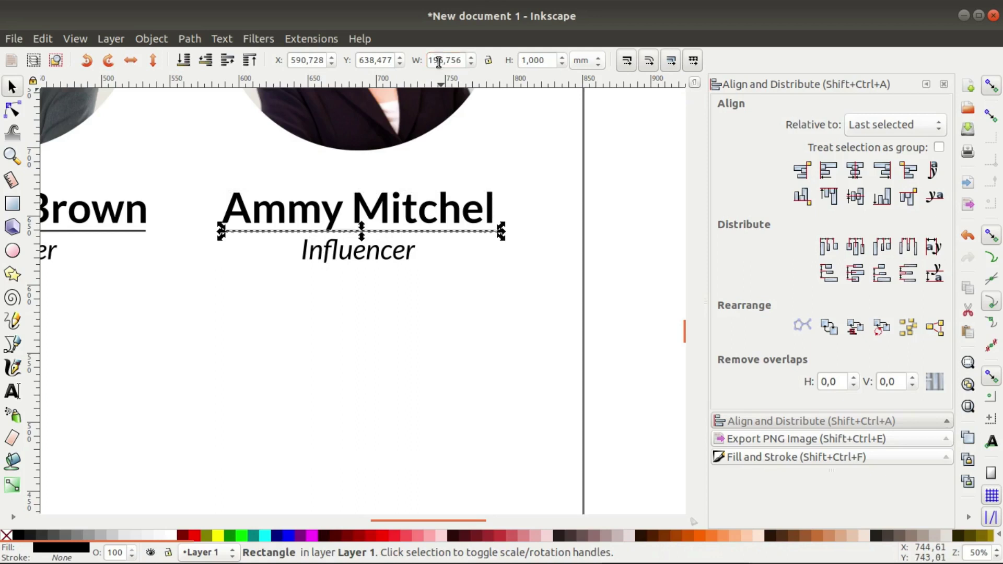
{"action": "key", "text": "shift"}
{"action": "left_click", "coordinate": [402, 211], "text": "shift"}
{"action": "left_click", "coordinate": [855, 170]}
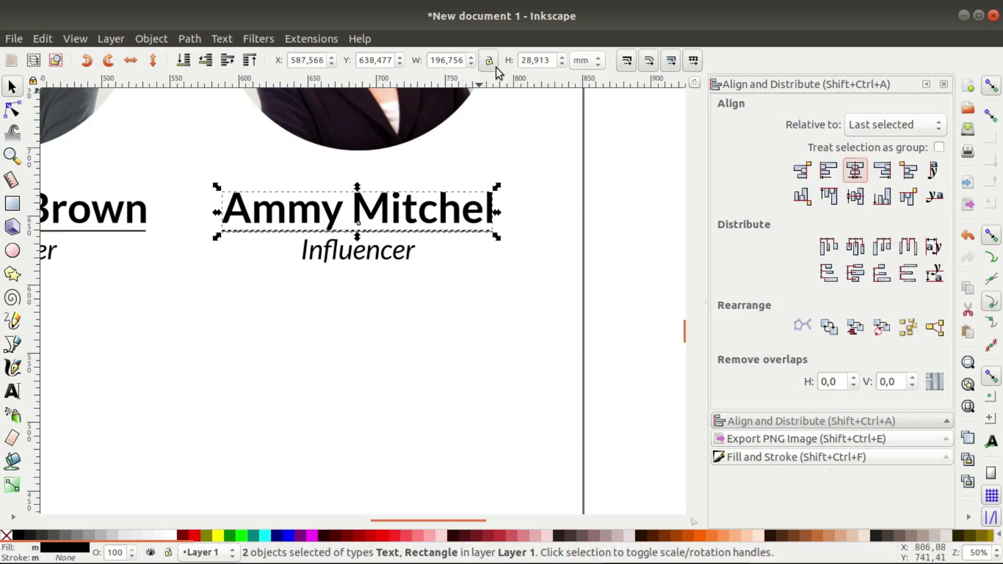
Step: Scroll down to the lower area of the banner and pick the rectangle tool
{"action": "left_click", "coordinate": [594, 188]}
{"action": "scroll", "coordinate": [637, 249], "scroll_direction": "down", "scroll_amount": 1, "text": "ctrl"}
{"action": "scroll", "coordinate": [631, 272], "scroll_direction": "down", "scroll_amount": 1, "text": "ctrl"}
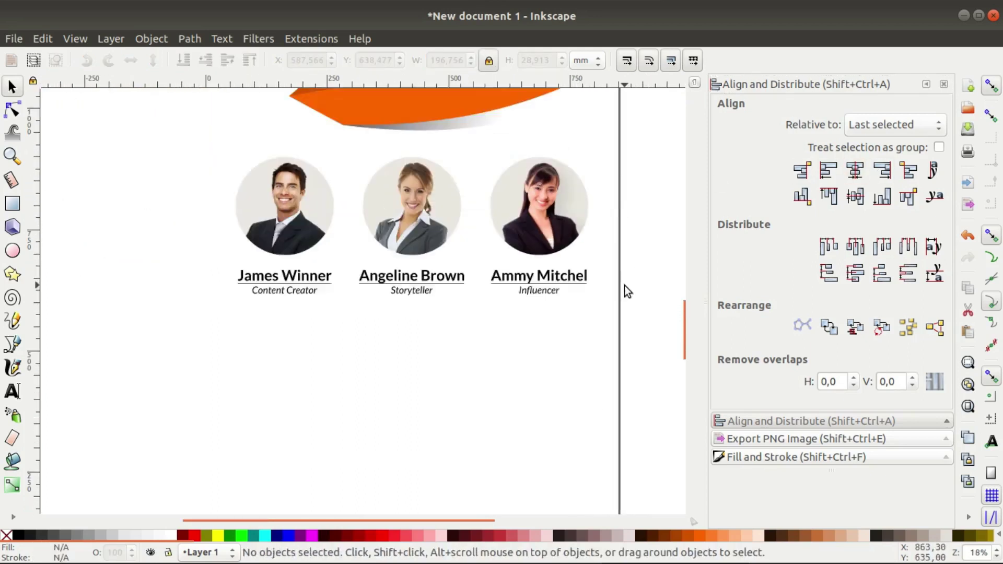
{"action": "scroll", "coordinate": [625, 285], "scroll_direction": "up", "scroll_amount": 3}
{"action": "scroll", "coordinate": [625, 285], "scroll_direction": "up", "scroll_amount": 5}
{"action": "scroll", "coordinate": [625, 285], "scroll_direction": "down", "scroll_amount": 5}
{"action": "scroll", "coordinate": [625, 286], "scroll_direction": "down", "scroll_amount": 4}
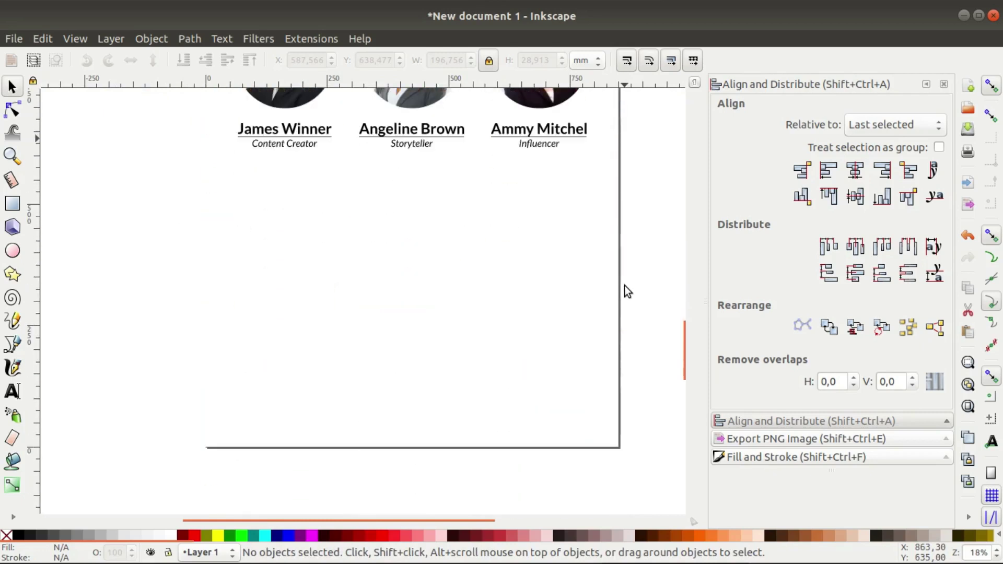
{"action": "left_click", "coordinate": [13, 204]}
Step: Draw a black rectangle near the page bottom and align it with the page's left edge
{"action": "left_click_drag", "start_coordinate": [226, 337], "coordinate": [444, 381]}
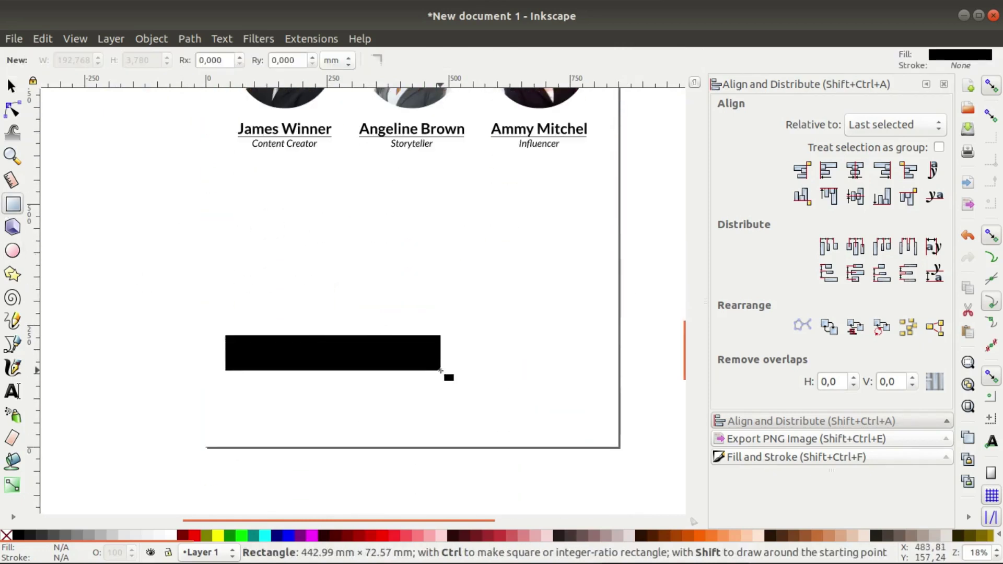
{"action": "key", "text": "s"}
{"action": "left_click", "coordinate": [376, 310]}
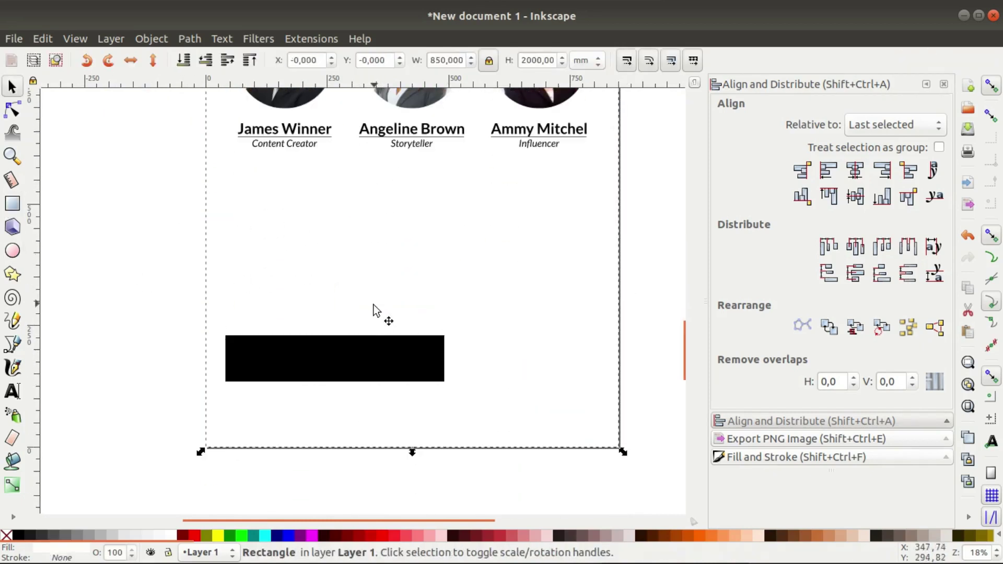
{"action": "left_click", "coordinate": [349, 372], "text": "shift"}
{"action": "left_click", "coordinate": [802, 169]}
{"action": "key", "text": "Tab"}
{"action": "key", "text": "space"}
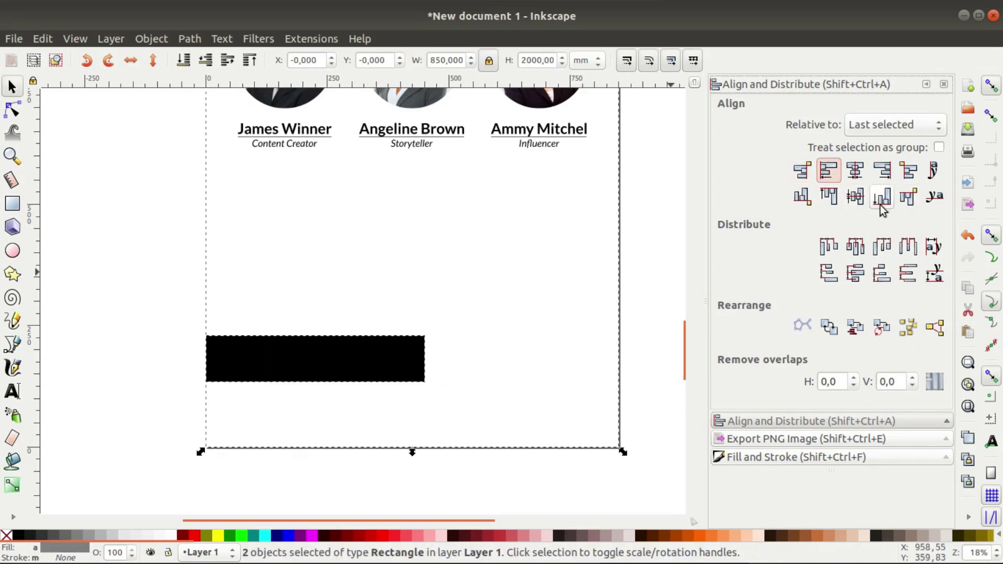
{"action": "key", "text": "Escape"}
Step: Align the black rectangle to the bottom of the page
{"action": "left_click", "coordinate": [411, 345]}
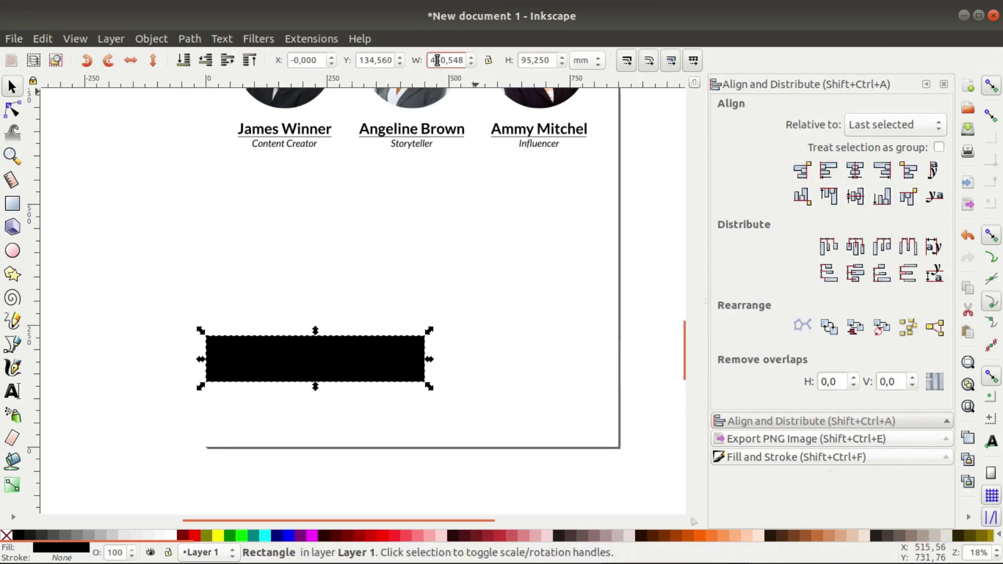
{"action": "left_click", "coordinate": [339, 347]}
{"action": "left_click", "coordinate": [358, 305], "text": "shift"}
{"action": "left_click", "coordinate": [882, 196]}
{"action": "key", "text": "Escape"}
{"action": "left_click", "coordinate": [307, 441]}
Step: Convert the rectangle to a path and push its top-right node right to slant the side
{"action": "left_click", "coordinate": [189, 39]}
{"action": "left_click", "coordinate": [213, 56]}
{"action": "key", "text": "n"}
{"action": "left_click_drag", "start_coordinate": [405, 378], "coordinate": [443, 418]}
{"action": "key", "text": "shift+Right"}
{"action": "key", "text": "shift+Right"}
{"action": "key", "text": "shift+Right"}
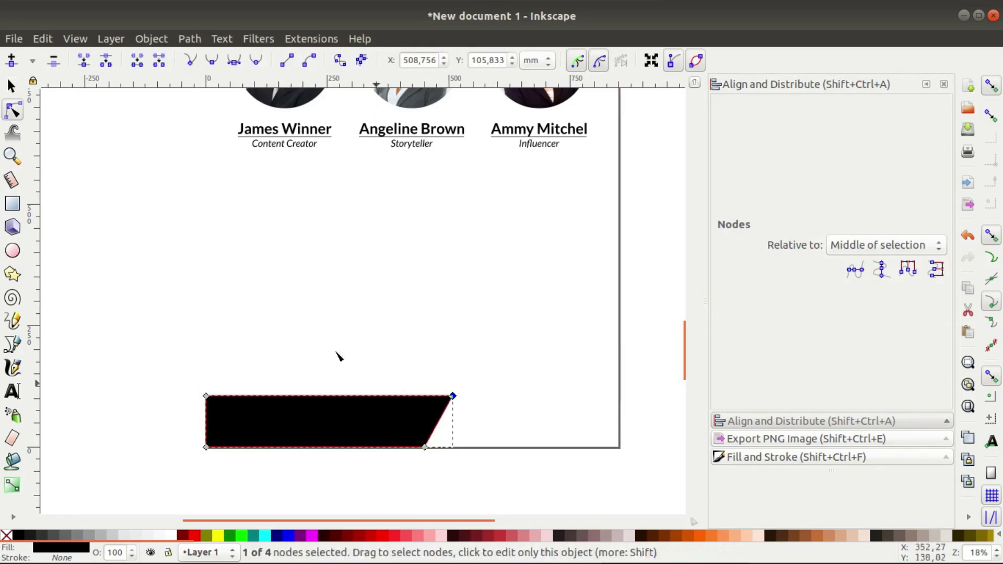
{"action": "key", "text": "s"}
Step: Shift the slanted side further left and enlarge the slanted block
{"action": "key", "text": "n"}
{"action": "left_click_drag", "start_coordinate": [393, 347], "coordinate": [488, 474]}
{"action": "key", "text": "shift+Left"}
{"action": "key", "text": "shift+Left"}
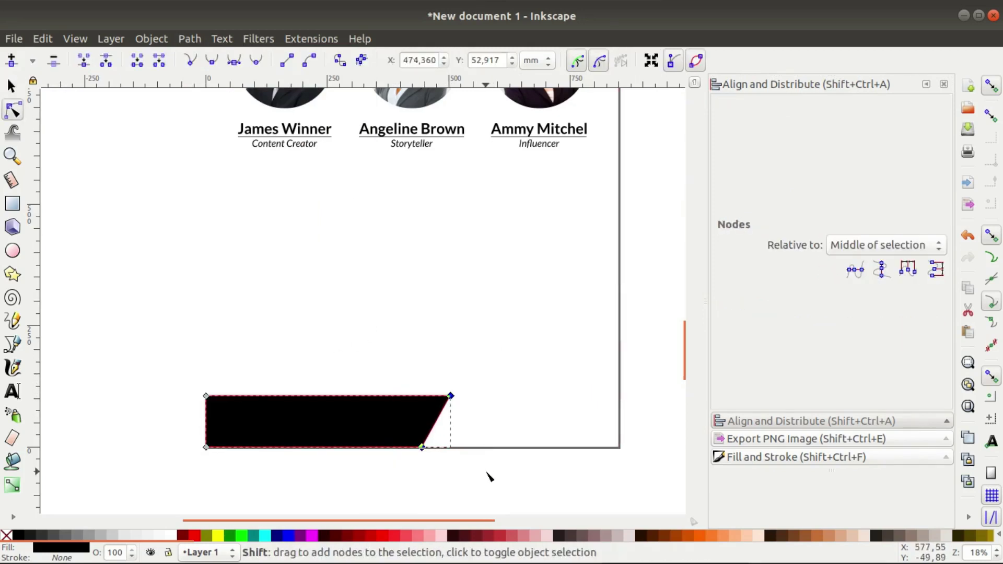
{"action": "key", "text": "shift+Left"}
{"action": "key", "text": "shift+Left"}
{"action": "key", "text": "shift+Left"}
{"action": "key", "text": "shift+Left"}
{"action": "key", "text": "shift+Left"}
{"action": "key", "text": "shift+Left"}
{"action": "left_click", "coordinate": [12, 88]}
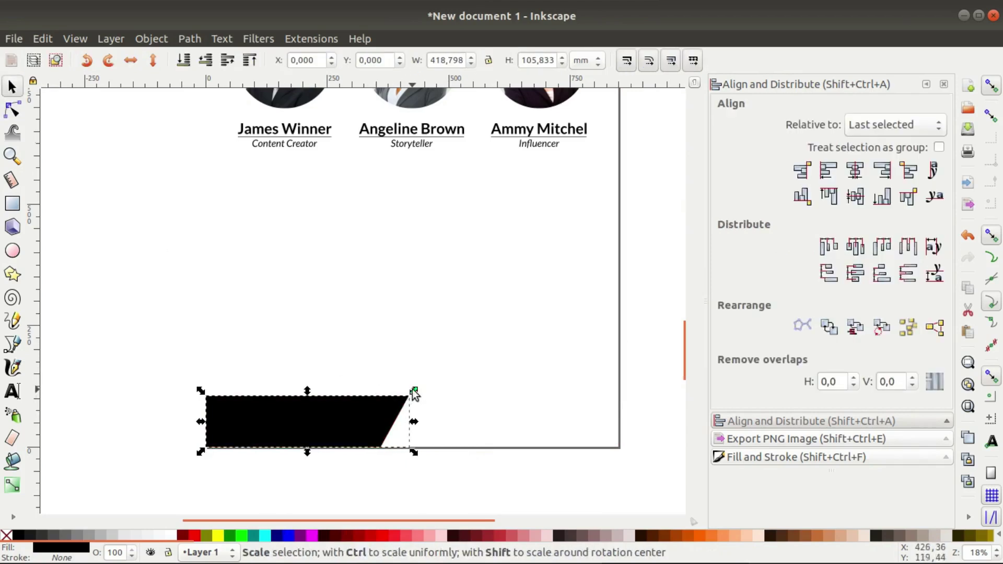
{"action": "left_click_drag", "start_coordinate": [413, 389], "coordinate": [424, 380]}
Step: Duplicate the slanted block, flip the copy, and align it to the page's right edge
{"action": "right_click", "coordinate": [343, 419]}
{"action": "left_click", "coordinate": [384, 181]}
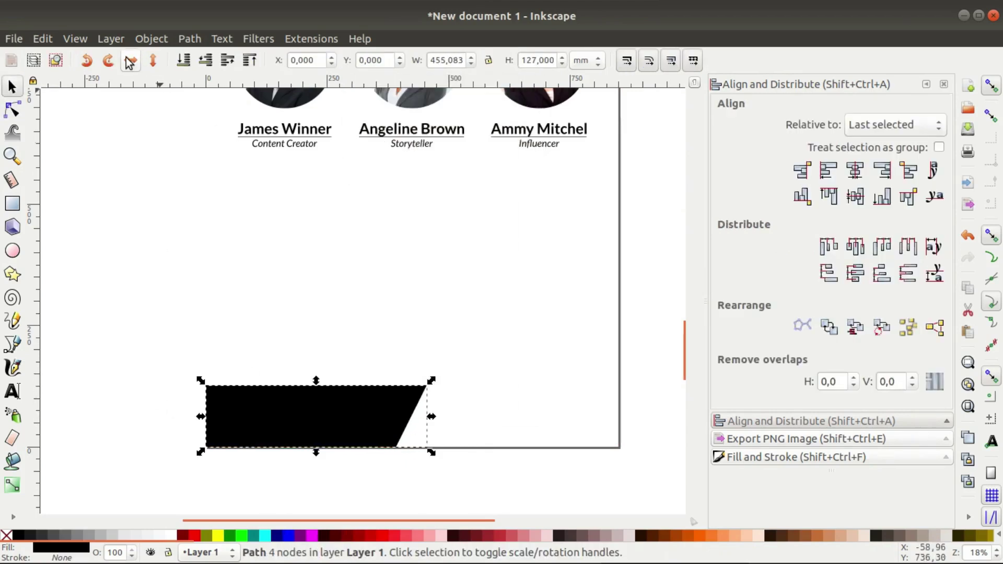
{"action": "key", "text": "v"}
{"action": "left_click", "coordinate": [515, 392], "text": "shift"}
{"action": "left_click", "coordinate": [881, 170]}
{"action": "left_click", "coordinate": [560, 507]}
Step: Move the left block's slanted edge nodes to open a thin gap between the blocks
{"action": "left_click", "coordinate": [488, 396]}
{"action": "left_click", "coordinate": [549, 484]}
{"action": "left_click", "coordinate": [355, 415]}
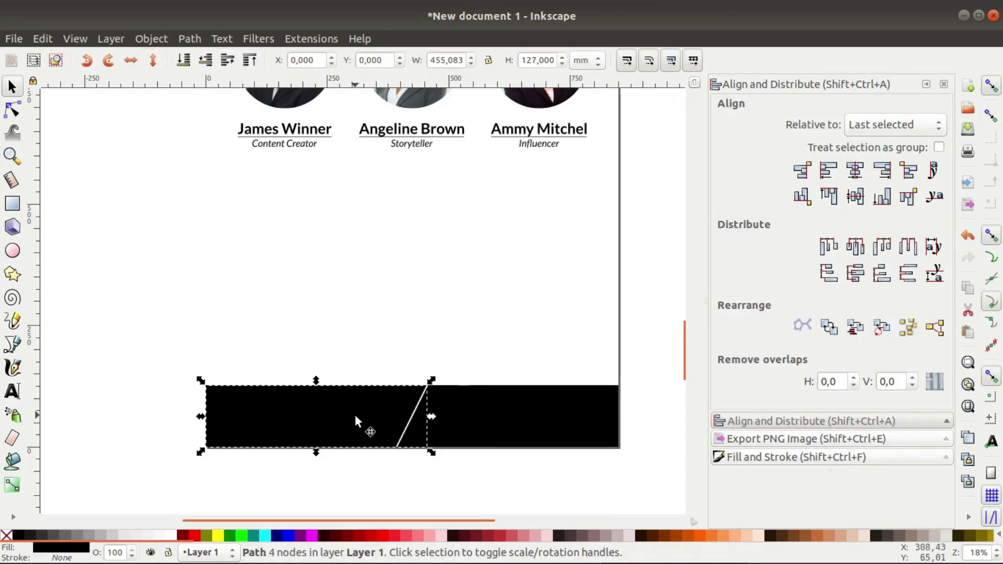
{"action": "key", "text": "n"}
{"action": "left_click_drag", "start_coordinate": [381, 348], "coordinate": [454, 480]}
Step: Colour the footer blocks: orange on the left, dark grey on the right
{"action": "left_click", "coordinate": [13, 517]}
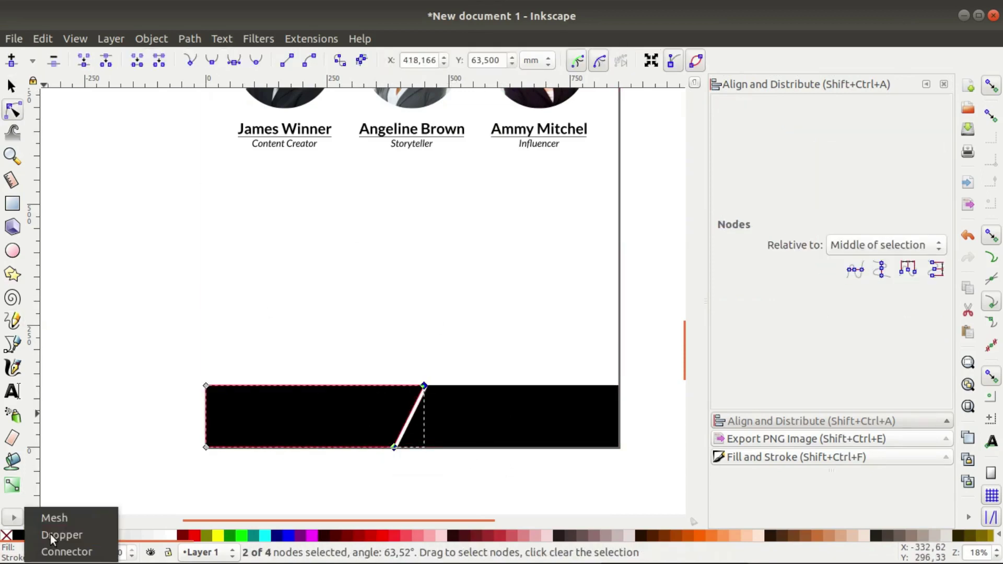
{"action": "left_click", "coordinate": [53, 536]}
{"action": "scroll", "coordinate": [231, 399], "scroll_direction": "up", "scroll_amount": 10}
{"action": "key", "text": "s"}
{"action": "scroll", "coordinate": [128, 421], "scroll_direction": "down", "scroll_amount": 6}
{"action": "scroll", "coordinate": [128, 421], "scroll_direction": "down", "scroll_amount": 4}
{"action": "left_click", "coordinate": [566, 432]}
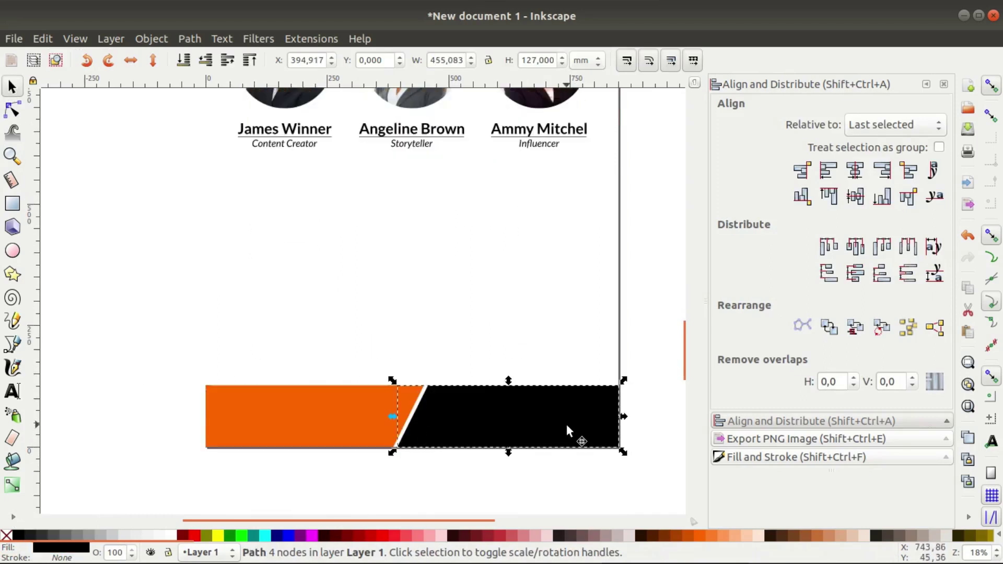
{"action": "left_click", "coordinate": [45, 537]}
{"action": "left_click", "coordinate": [67, 458]}
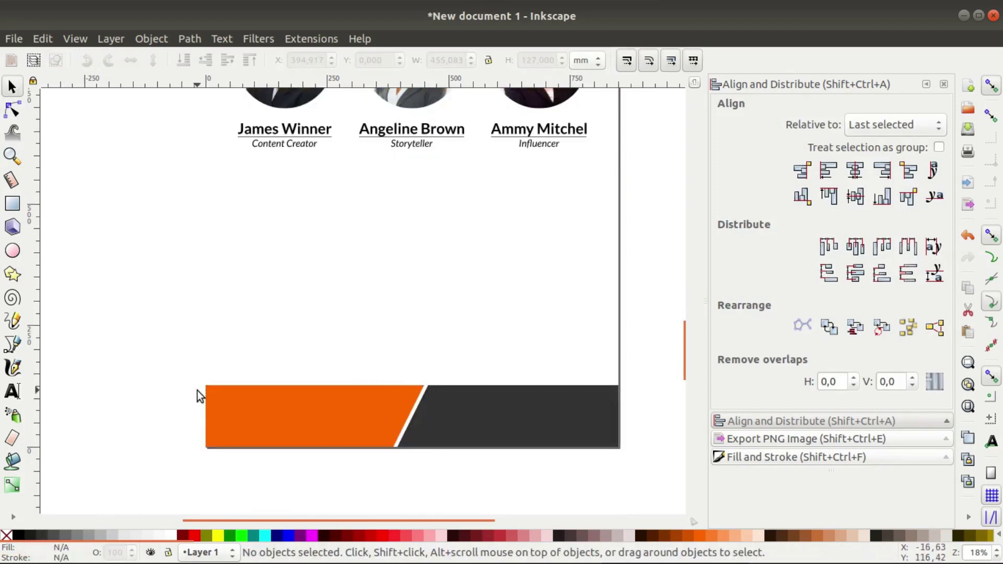
{"action": "left_click", "coordinate": [277, 403]}
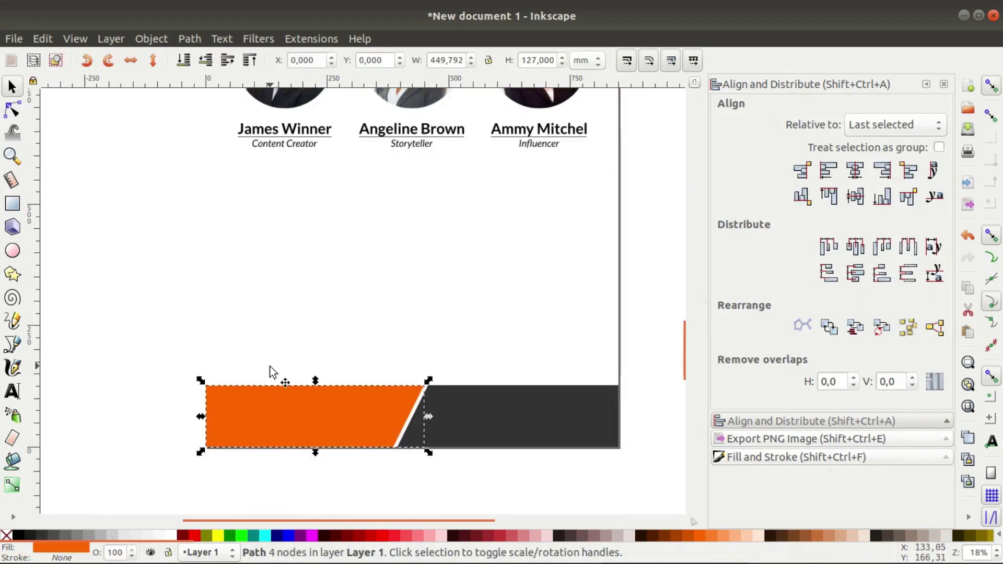
Step: Add a 'Team' text below the speakers in Heavy weight
{"action": "key", "text": "t"}
{"action": "left_click", "coordinate": [255, 187]}
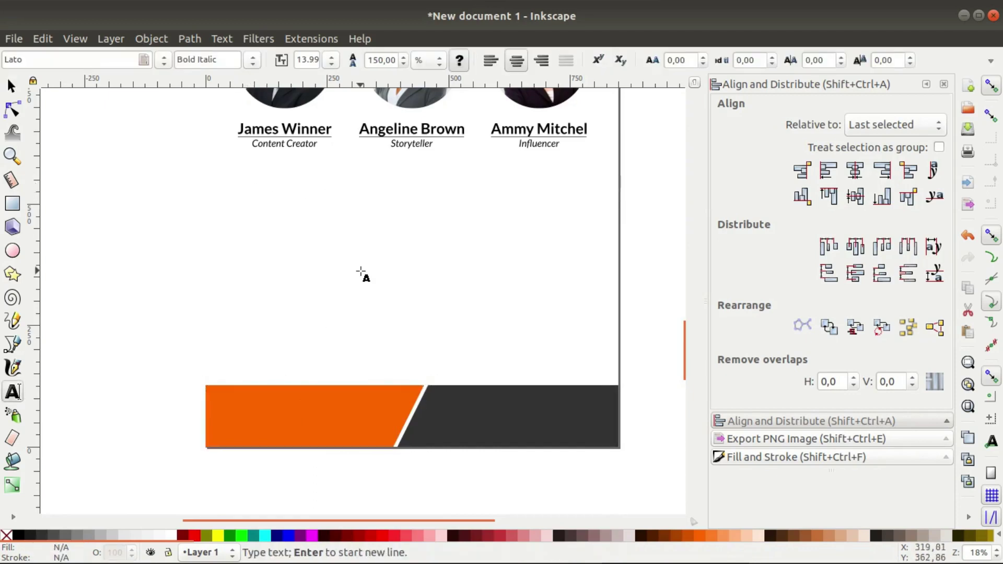
{"action": "type", "text": "Team"}
{"action": "left_click", "coordinate": [252, 60]}
{"action": "left_click", "coordinate": [199, 240]}
{"action": "key", "text": "F1"}
Step: Scale HEADLINE across the page, centre it, nudge it up, and make it orange
{"action": "left_click_drag", "start_coordinate": [270, 190], "coordinate": [447, 268]}
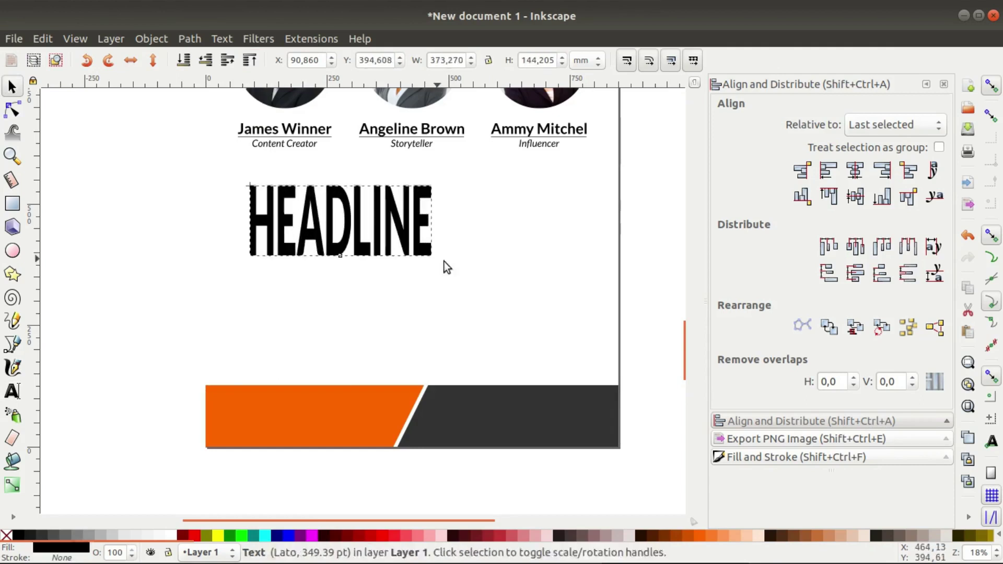
{"action": "key", "text": "ctrl+z"}
{"action": "left_click_drag", "start_coordinate": [274, 204], "coordinate": [600, 259]}
{"action": "left_click", "coordinate": [571, 273], "text": "shift"}
{"action": "left_click", "coordinate": [855, 169]}
{"action": "left_click", "coordinate": [501, 211]}
{"action": "key", "text": "shift+Up"}
{"action": "key", "text": "shift+Up"}
{"action": "key", "text": "shift+Up"}
{"action": "key", "text": "shift+Up"}
{"action": "key", "text": "shift+Up"}
{"action": "key", "text": "shift+Up"}
{"action": "key", "text": "shift+Up"}
{"action": "key", "text": "shift+Up"}
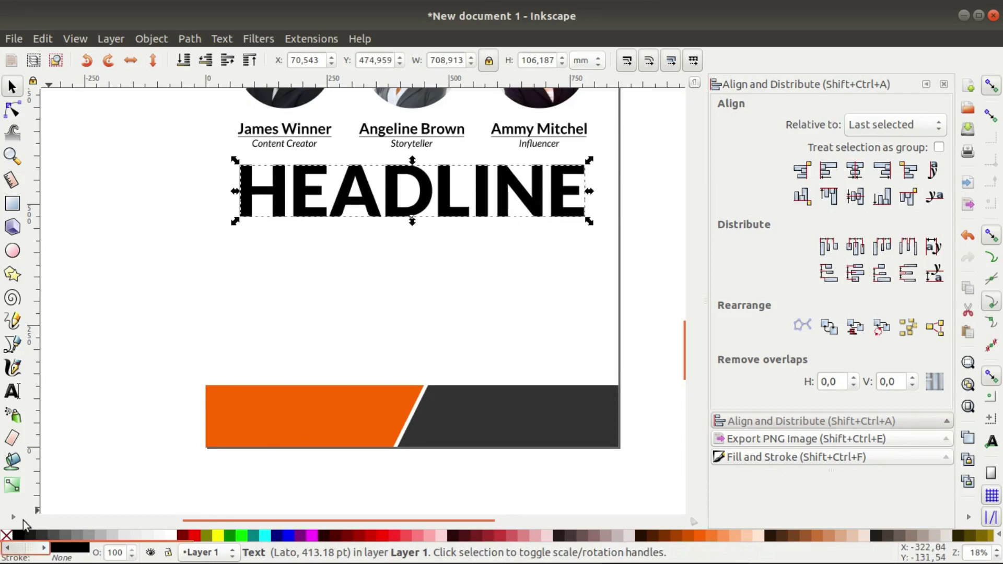
{"action": "key", "text": "d"}
{"action": "left_click", "coordinate": [313, 417]}
Step: Add a subtitle line under HEADLINE, sample its colour, and enlarge it
{"action": "key", "text": "Escape"}
{"action": "key", "text": "t"}
{"action": "left_click", "coordinate": [254, 239]}
{"action": "type", "text": "Lipsu"}
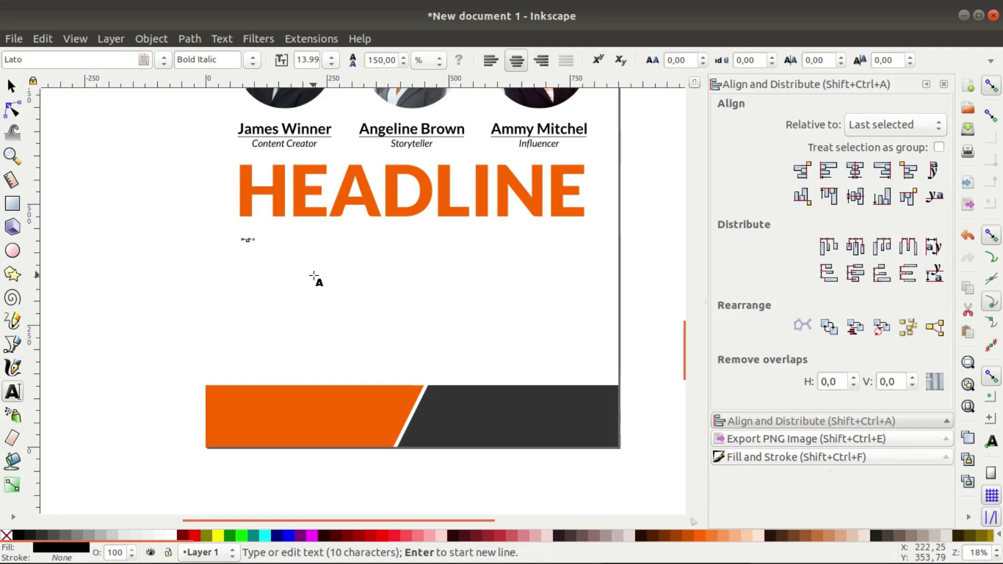
{"action": "left_click", "coordinate": [13, 516]}
{"action": "left_click", "coordinate": [47, 534]}
{"action": "left_click", "coordinate": [13, 87]}
{"action": "left_click", "coordinate": [251, 245]}
{"action": "left_click_drag", "start_coordinate": [265, 244], "coordinate": [484, 341]}
Step: Set the subtitle's font style to Bold
{"action": "key", "text": "t"}
{"action": "left_click", "coordinate": [252, 59]}
{"action": "left_click", "coordinate": [199, 162]}
{"action": "left_click", "coordinate": [252, 60]}
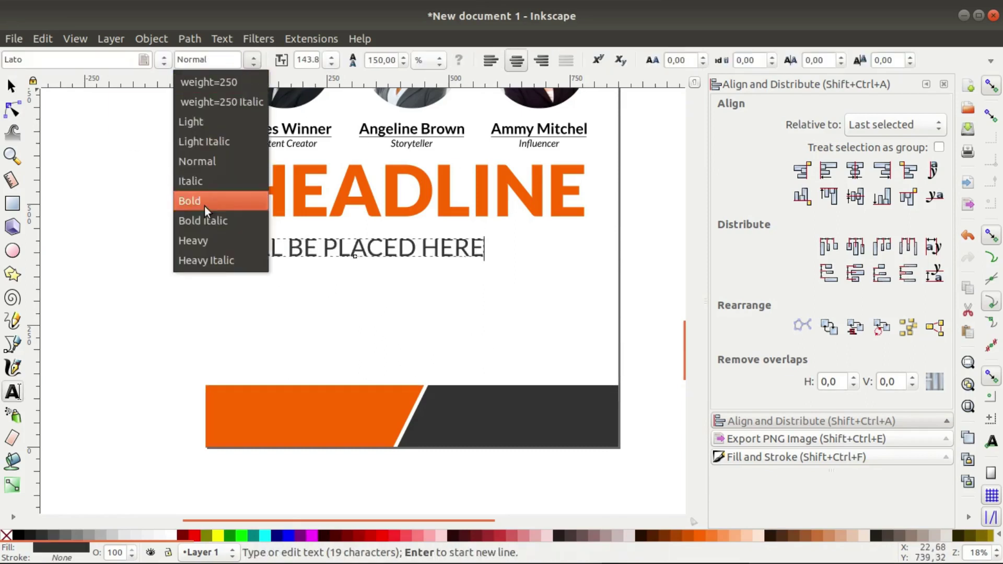
{"action": "left_click", "coordinate": [204, 199]}
{"action": "key", "text": "F1"}
Step: Centre the WILL BE PLACED HERE subtitle under HEADLINE
{"action": "left_click", "coordinate": [450, 207]}
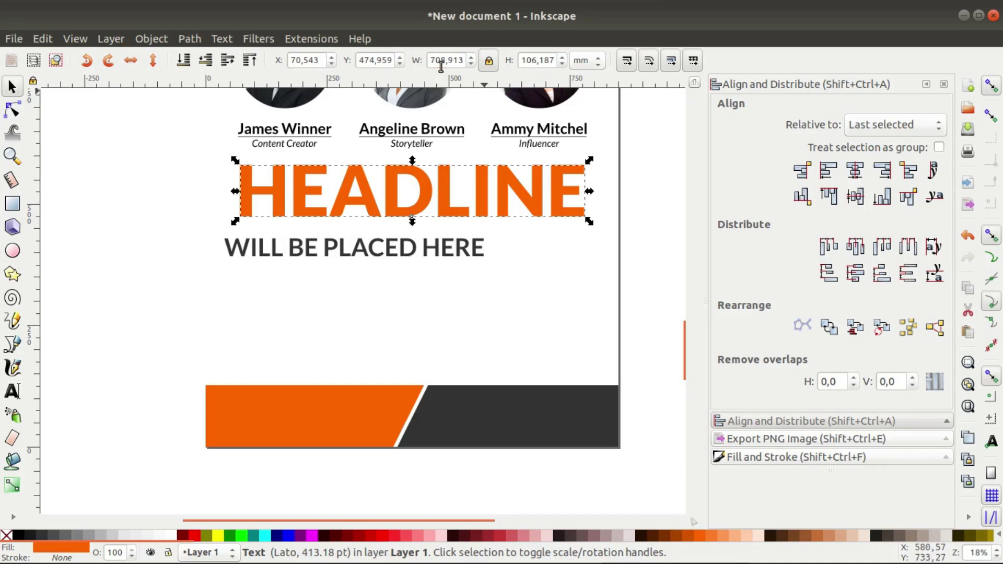
{"action": "left_click", "coordinate": [362, 250]}
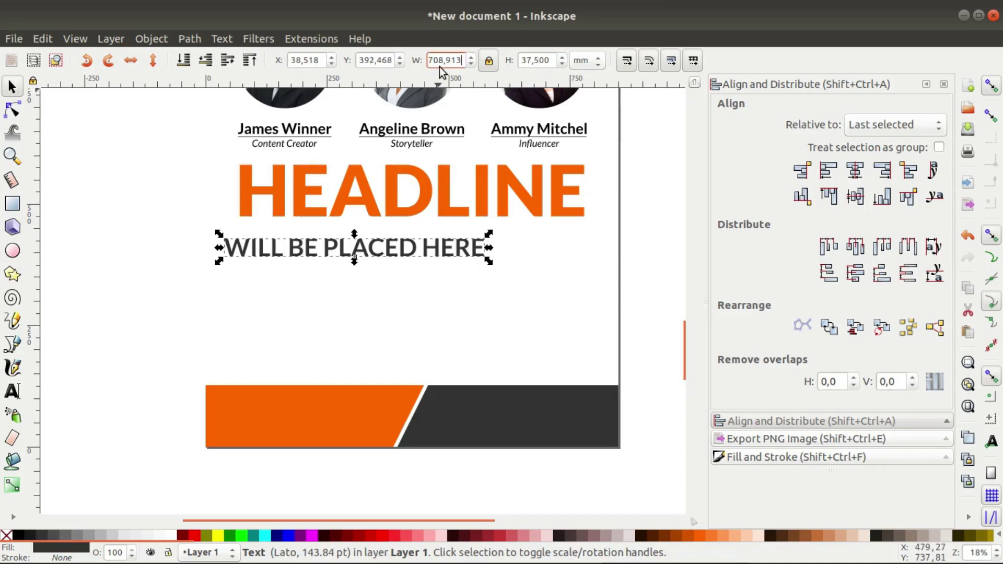
{"action": "key", "text": "Return"}
{"action": "left_click", "coordinate": [425, 191], "text": "shift"}
{"action": "left_click", "coordinate": [855, 170]}
{"action": "key", "text": "Escape"}
Step: Move the headline and subtitle block upward
{"action": "left_click", "coordinate": [280, 262]}
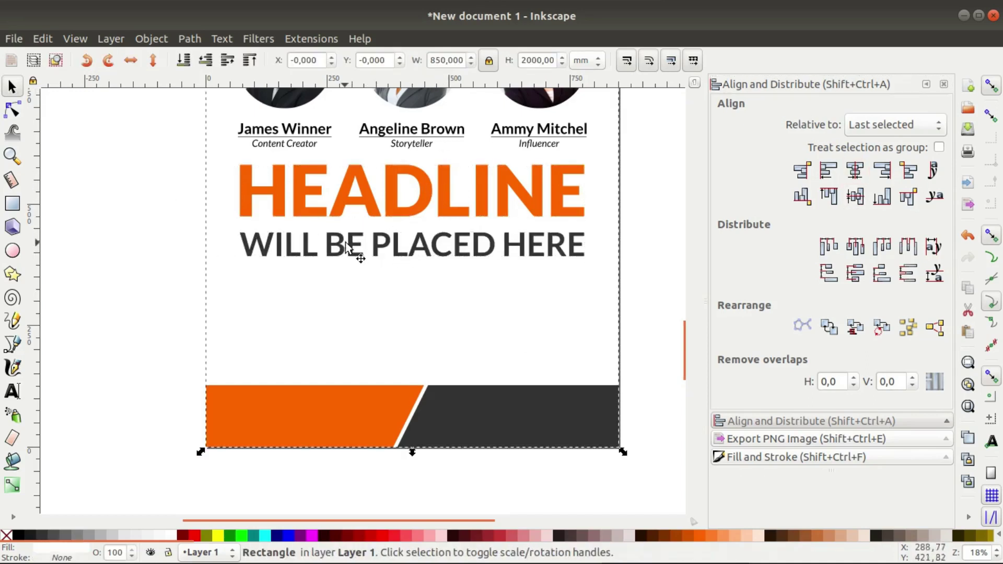
{"action": "left_click", "coordinate": [338, 249]}
{"action": "scroll", "coordinate": [144, 290], "scroll_direction": "down", "scroll_amount": 1, "text": "ctrl"}
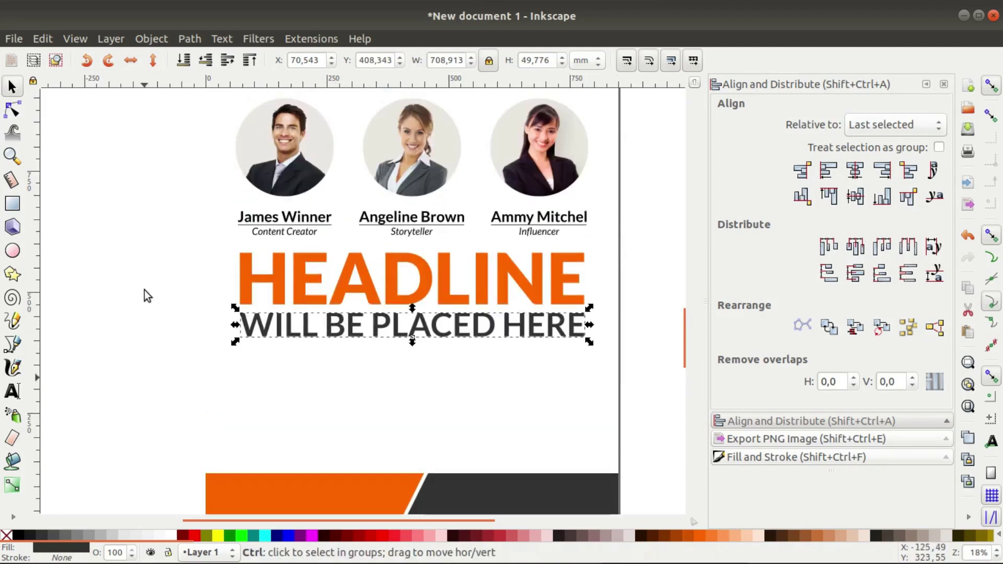
{"action": "left_click_drag", "start_coordinate": [121, 351], "coordinate": [542, 255]}
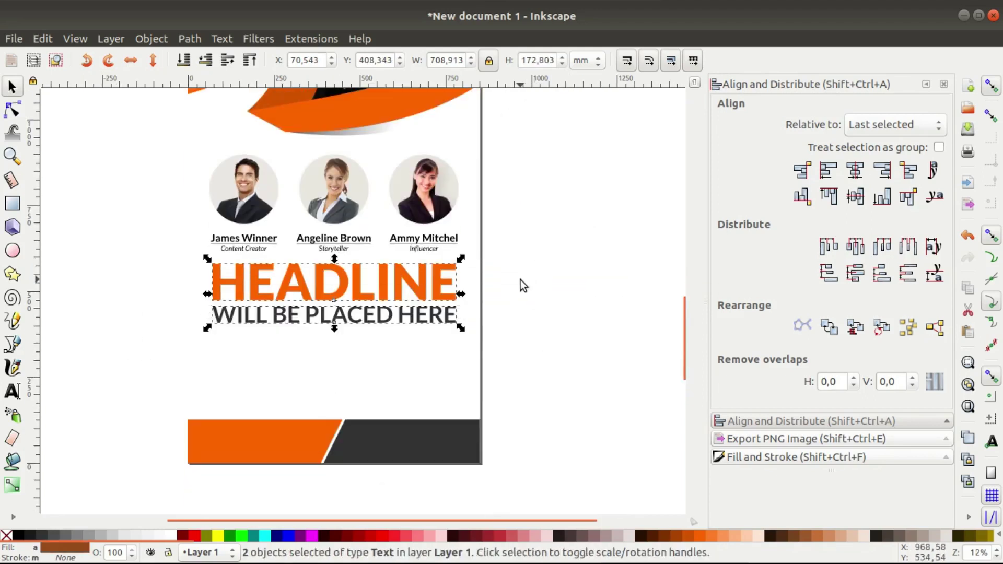
{"action": "key", "text": "shift+Up"}
{"action": "key", "text": "shift+Up"}
{"action": "key", "text": "shift+Up"}
{"action": "key", "text": "shift+Up"}
{"action": "key", "text": "shift+Up"}
{"action": "key", "text": "shift+Up"}
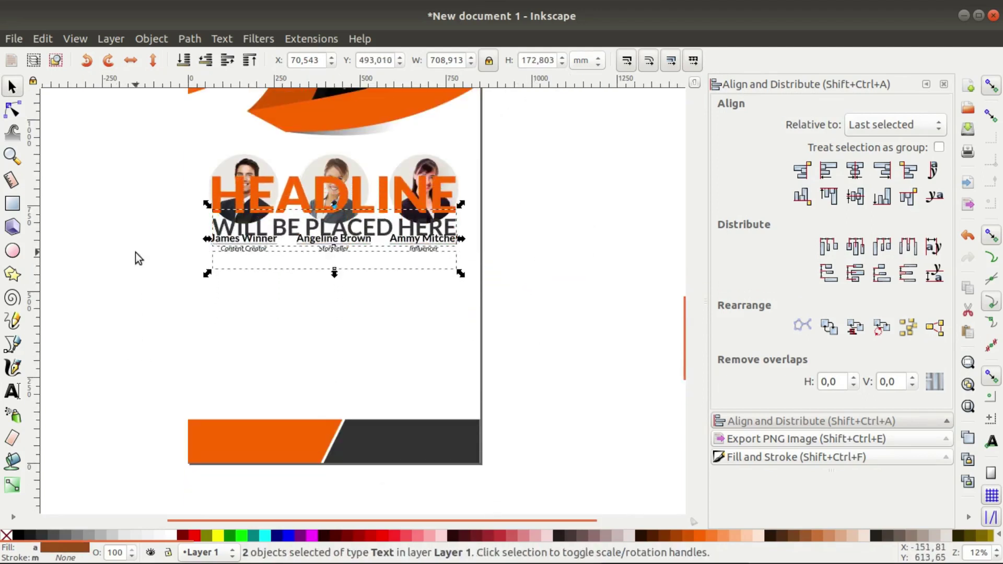
{"action": "key", "text": "shift+Up"}
{"action": "key", "text": "shift+Up"}
Step: Move the speaker photos and names downward
{"action": "left_click_drag", "start_coordinate": [115, 285], "coordinate": [628, 148]}
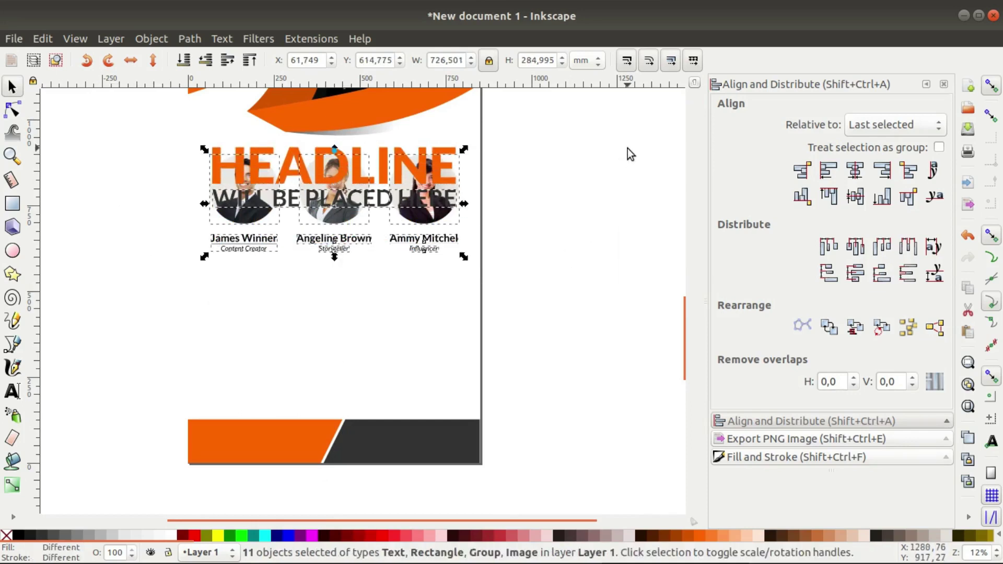
{"action": "left_click", "coordinate": [322, 204], "text": "shift"}
{"action": "key", "text": "shift+Down"}
{"action": "key", "text": "shift+Down"}
{"action": "key", "text": "shift+Down"}
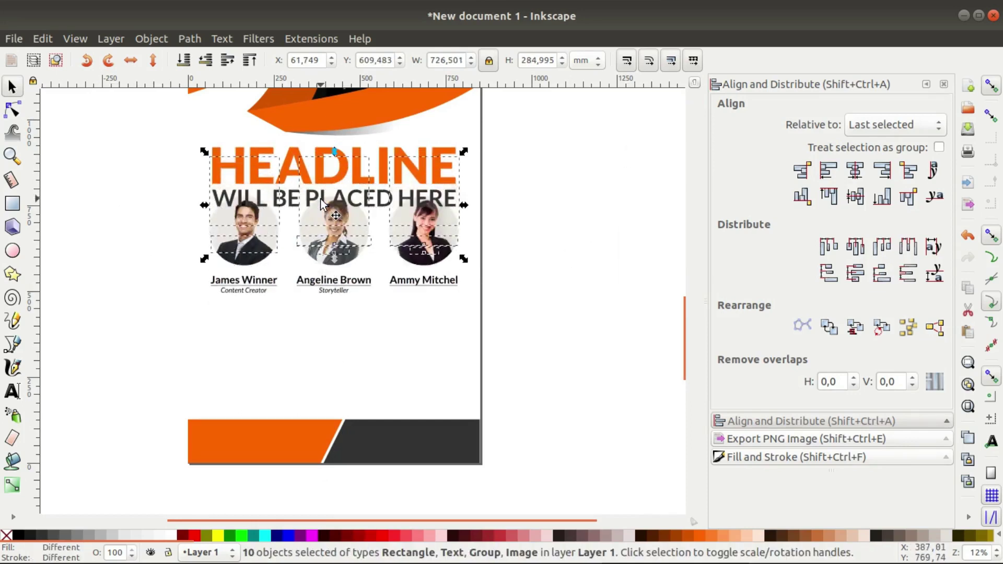
{"action": "key", "text": "shift+Down"}
{"action": "key", "text": "shift+Down"}
{"action": "key", "text": "shift+Down"}
{"action": "key", "text": "shift+Down"}
{"action": "key", "text": "shift+Down"}
{"action": "key", "text": "shift+Down"}
{"action": "key", "text": "shift+Down"}
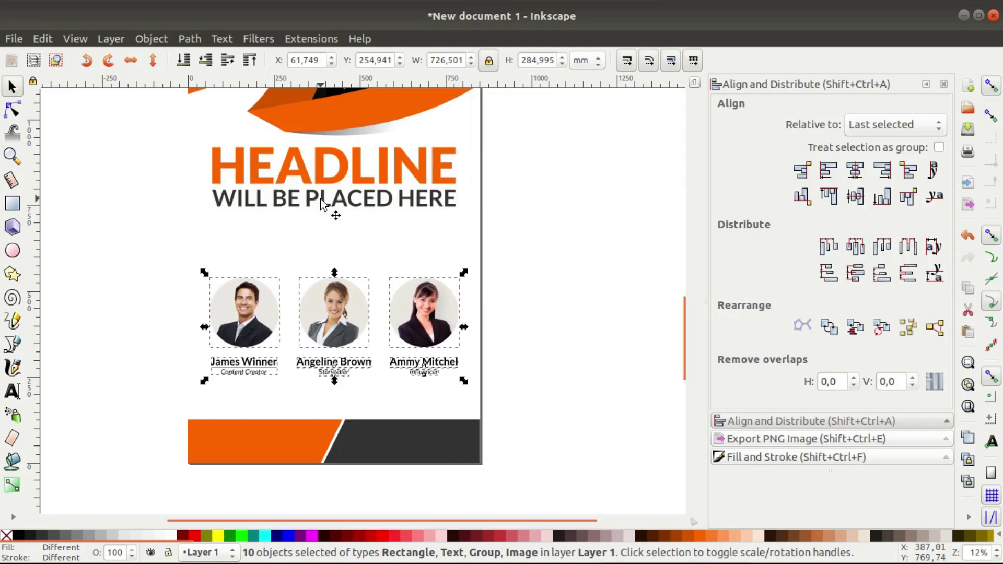
{"action": "left_click", "coordinate": [569, 259]}
Step: Copy Lorem ipsum from the browser and paste it into a new text frame below the subtitle
{"action": "left_click", "coordinate": [78, 554]}
{"action": "left_click_drag", "start_coordinate": [165, 264], "coordinate": [621, 284]}
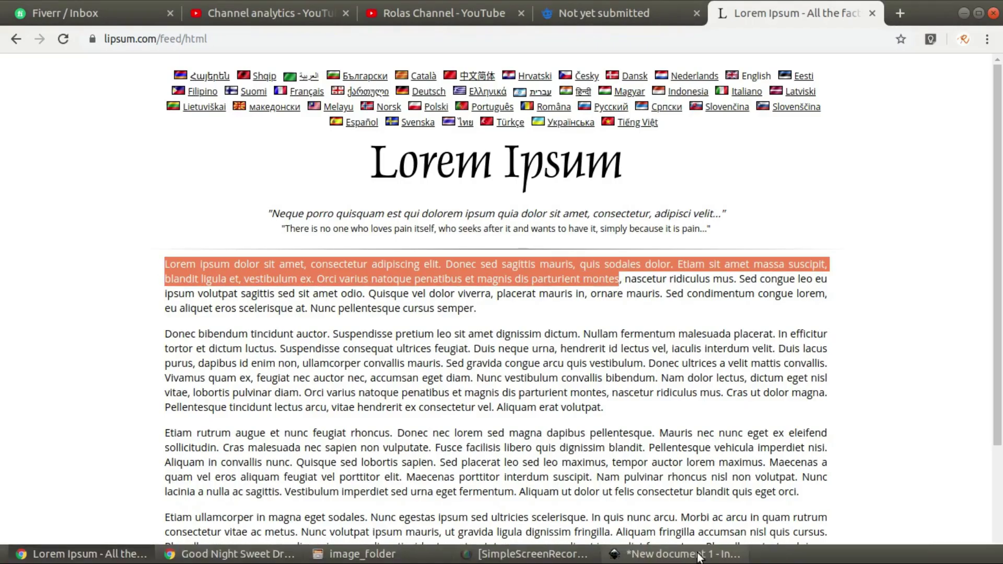
{"action": "left_click", "coordinate": [716, 556]}
{"action": "key", "text": "t"}
{"action": "mouse_move", "coordinate": [210, 217]}
{"action": "left_mouse_down"}
{"action": "mouse_move", "coordinate": [438, 255]}
{"action": "mouse_move", "coordinate": [460, 277]}
{"action": "left_mouse_up"}
{"action": "key", "text": "ctrl+v"}
Step: Style the Lorem paragraph Normal at size 75 and justify it
{"action": "left_click", "coordinate": [252, 59]}
{"action": "left_click", "coordinate": [196, 161]}
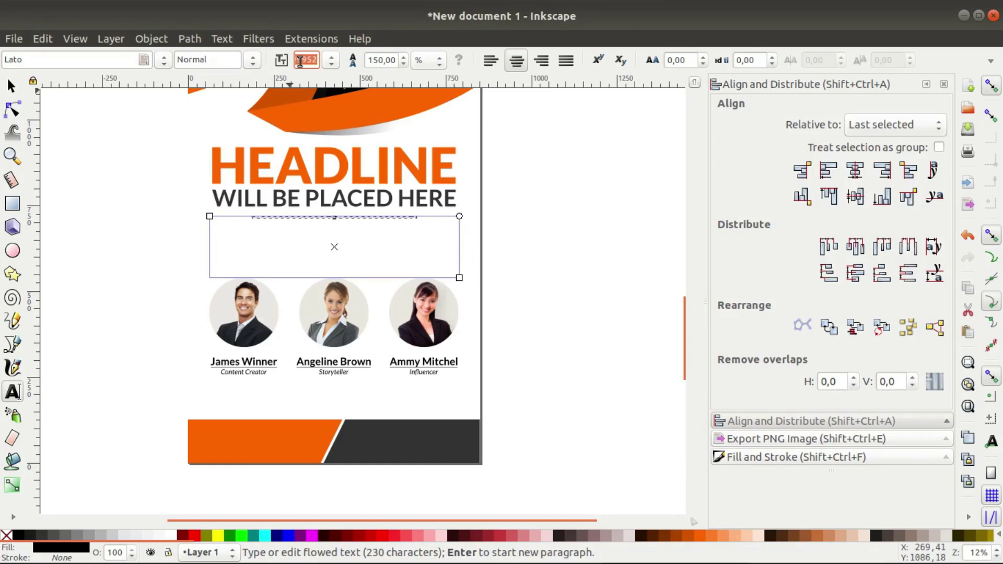
{"action": "key", "text": "Return"}
{"action": "scroll", "coordinate": [318, 225], "scroll_direction": "up", "scroll_amount": 1, "text": "ctrl"}
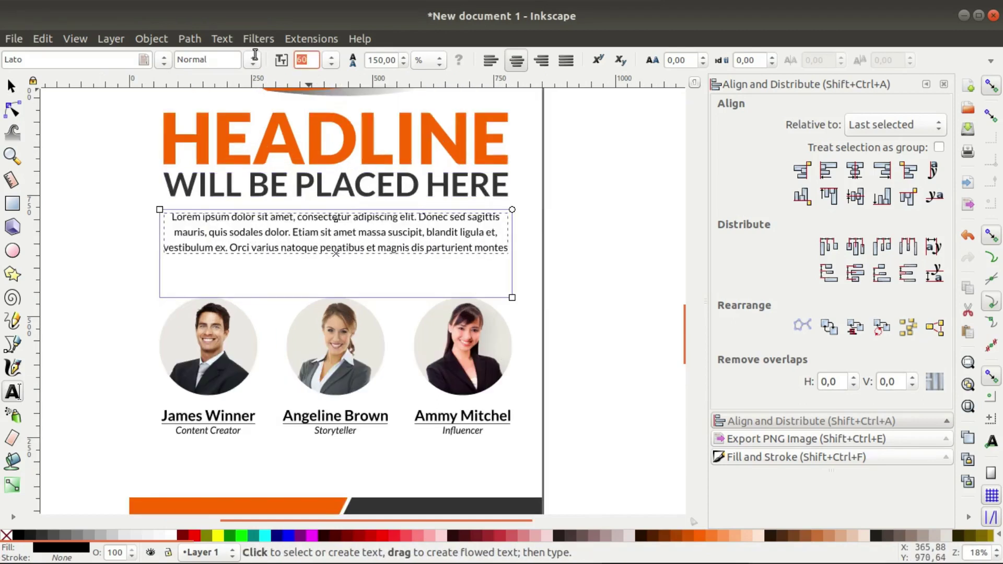
{"action": "type", "text": "75"}
{"action": "key", "text": "Return"}
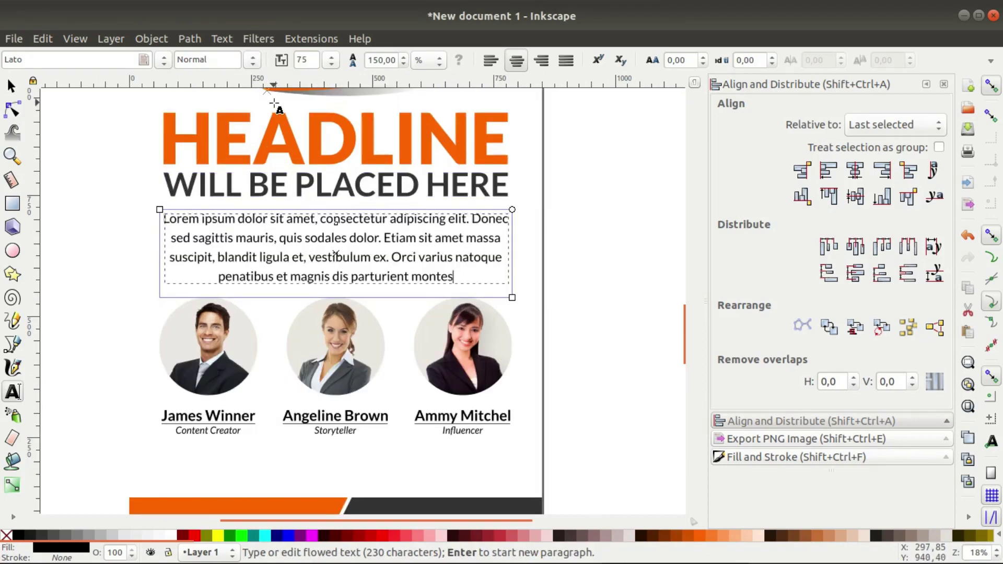
{"action": "left_click", "coordinate": [565, 62]}
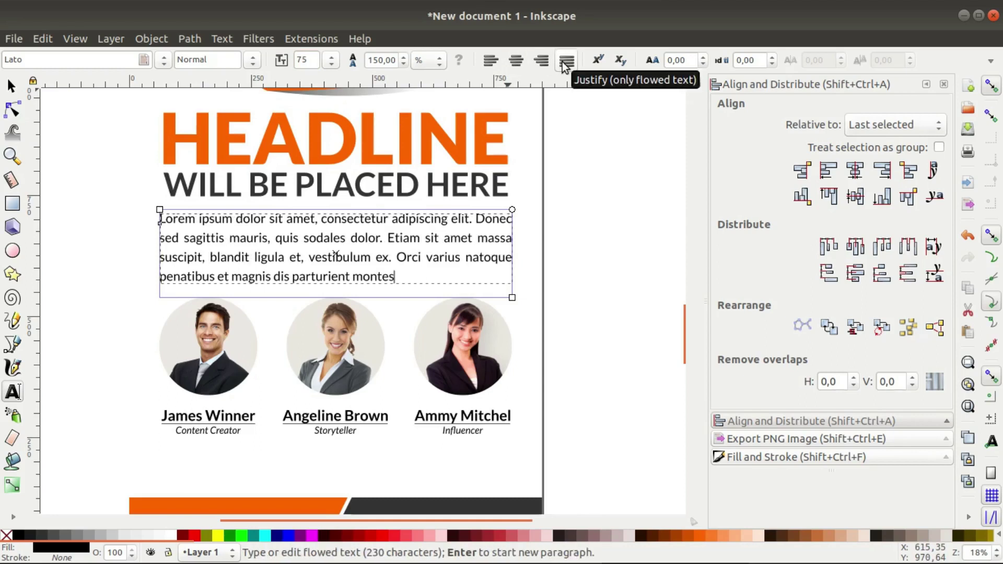
{"action": "left_click", "coordinate": [12, 87]}
Step: Set the paragraph width to HEADLINE's 708.913 mm and centre it under HEADLINE
{"action": "left_click", "coordinate": [304, 149]}
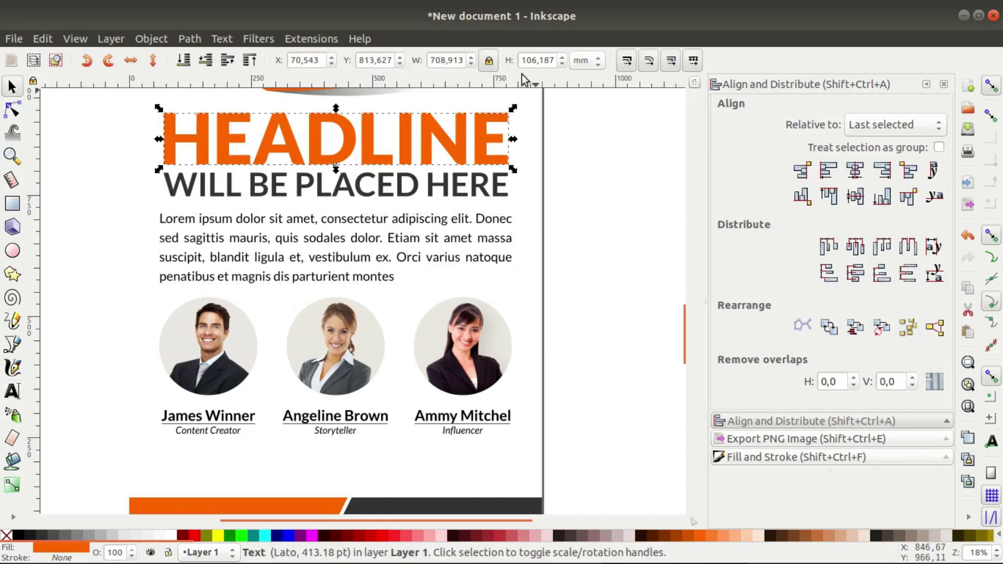
{"action": "left_click", "coordinate": [397, 217]}
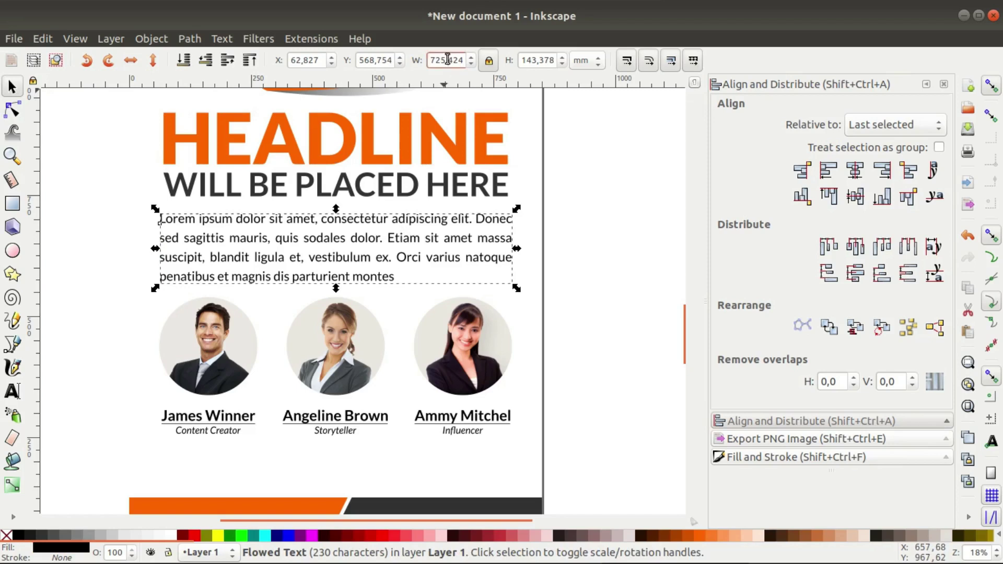
{"action": "type", "text": "708,913"}
{"action": "key", "text": "Return"}
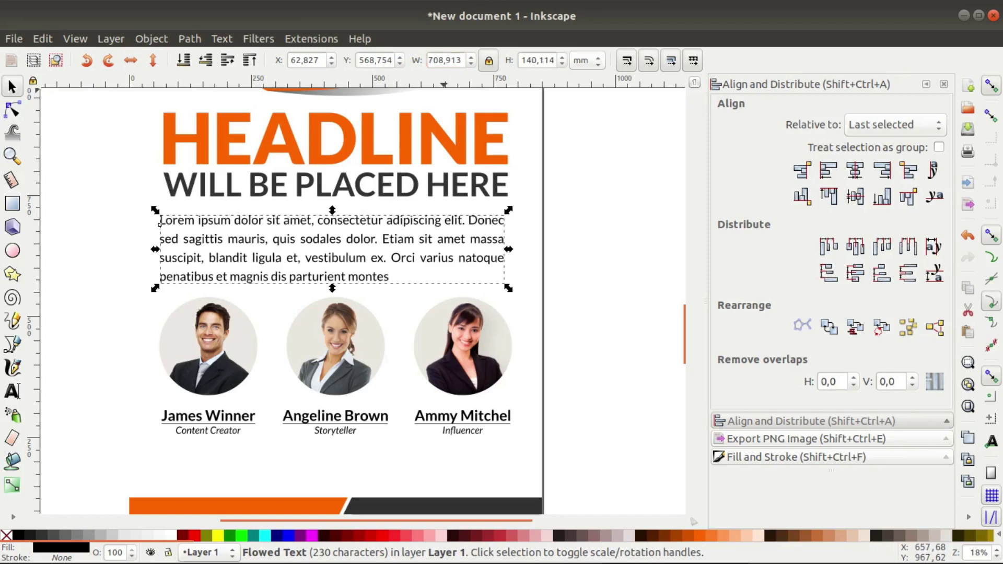
{"action": "left_click", "coordinate": [403, 135], "text": "shift"}
{"action": "left_click", "coordinate": [855, 169]}
{"action": "key", "text": "Escape"}
{"action": "left_click", "coordinate": [359, 222]}
{"action": "scroll", "coordinate": [578, 406], "scroll_direction": "down", "scroll_amount": 1}
{"action": "left_click_drag", "start_coordinate": [584, 414], "coordinate": [72, 255]}
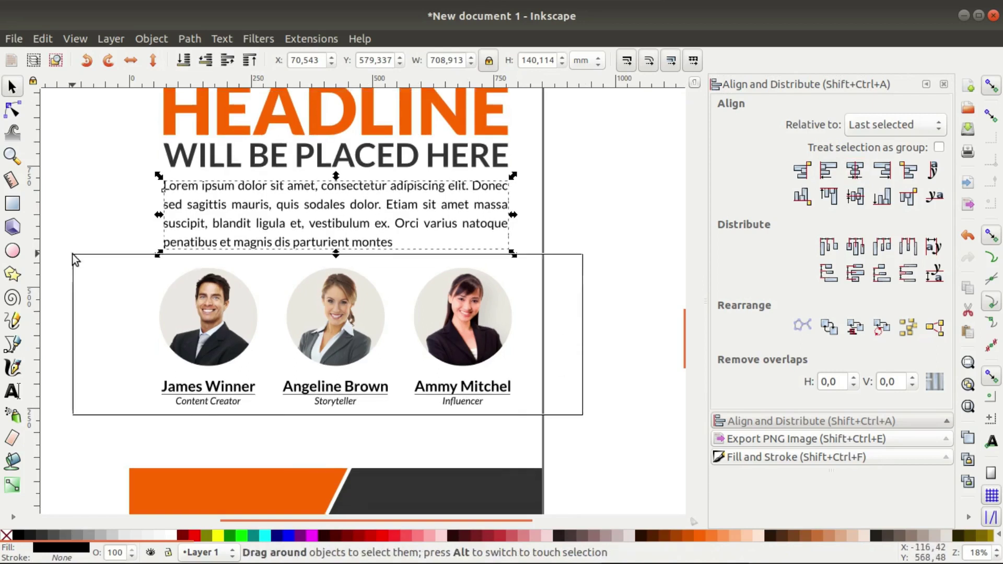
{"action": "key", "text": "Escape"}
{"action": "scroll", "coordinate": [573, 244], "scroll_direction": "down", "scroll_amount": 3}
Step: Type the venue, date and time lines (JW Marriot Hotel, 3.00-6.00 PM) at font size 34
{"action": "key", "text": "t"}
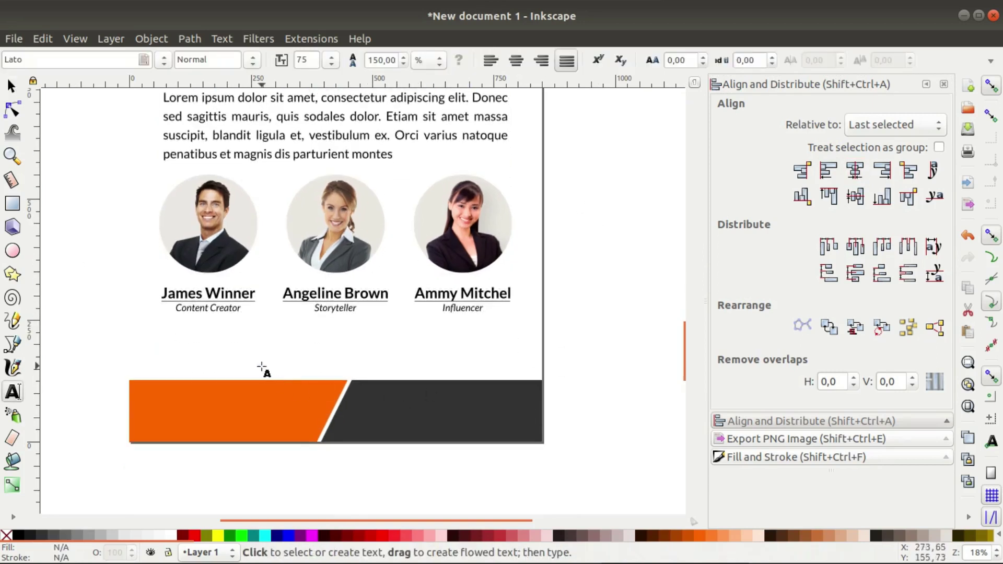
{"action": "scroll", "coordinate": [250, 369], "scroll_direction": "up", "scroll_amount": 2, "text": "ctrl"}
{"action": "left_click", "coordinate": [230, 315]}
{"action": "type", "text": "Danie"}
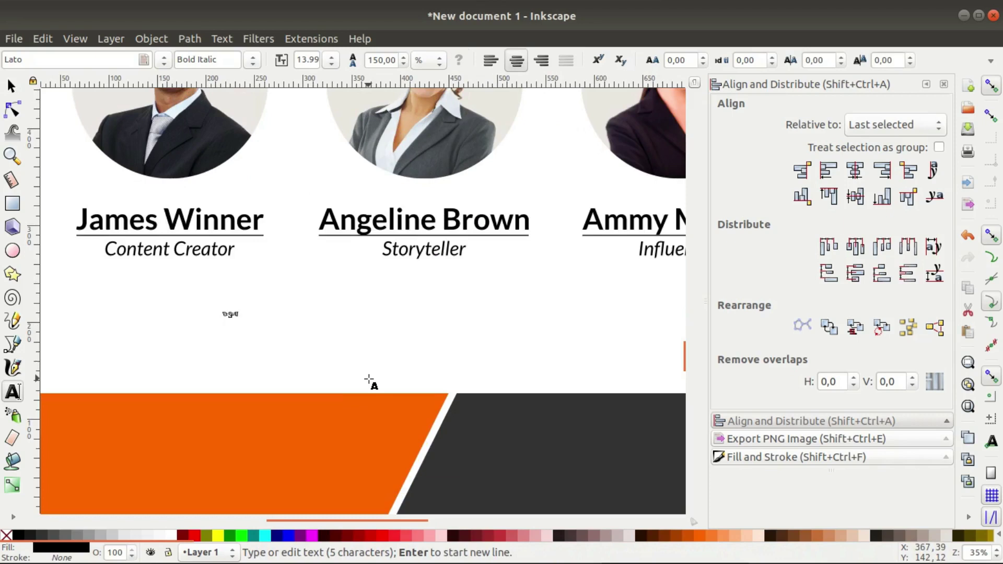
{"action": "left_click", "coordinate": [308, 60]}
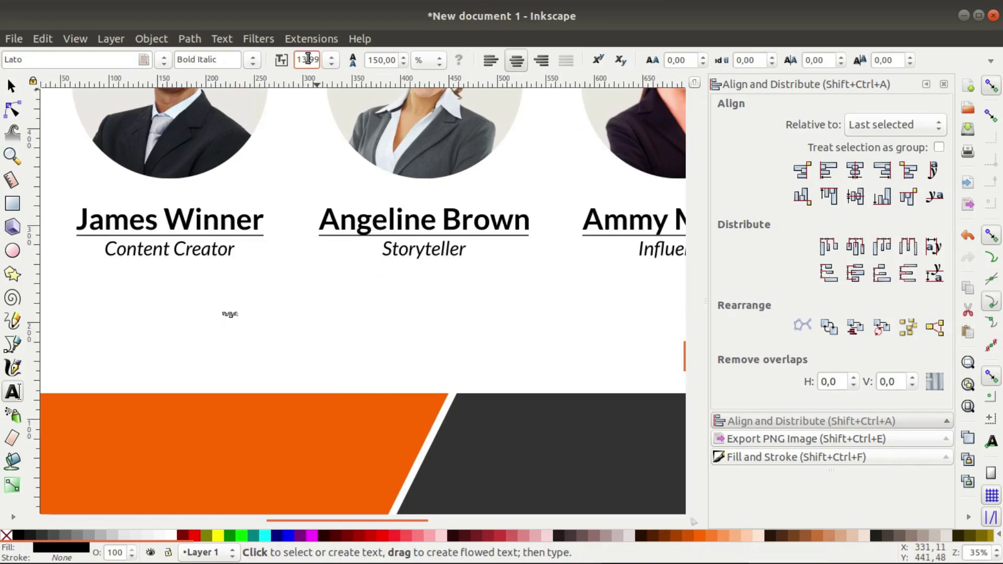
{"action": "type", "text": "34"}
{"action": "key", "text": "Return"}
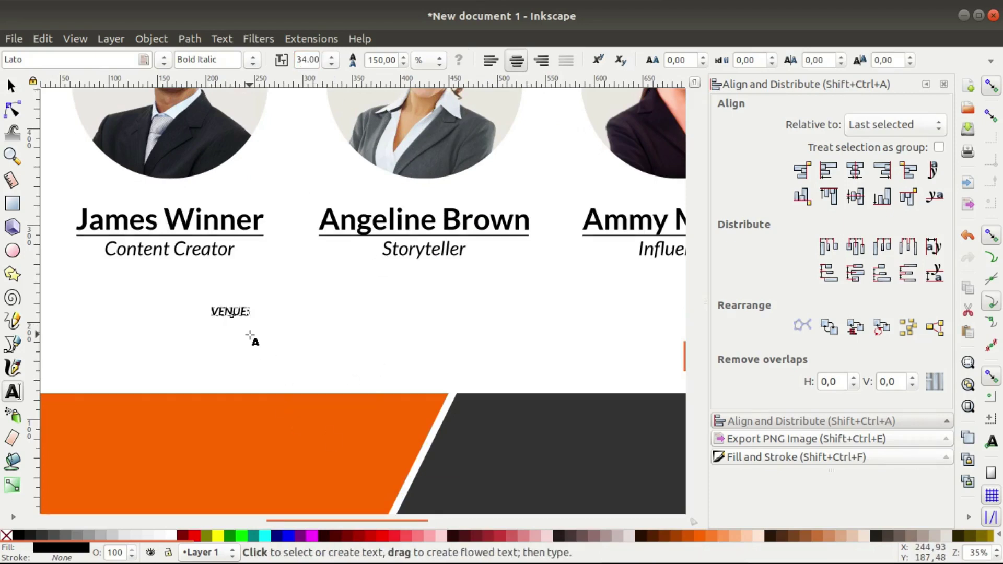
{"action": "type", "text": "JW Marri"}
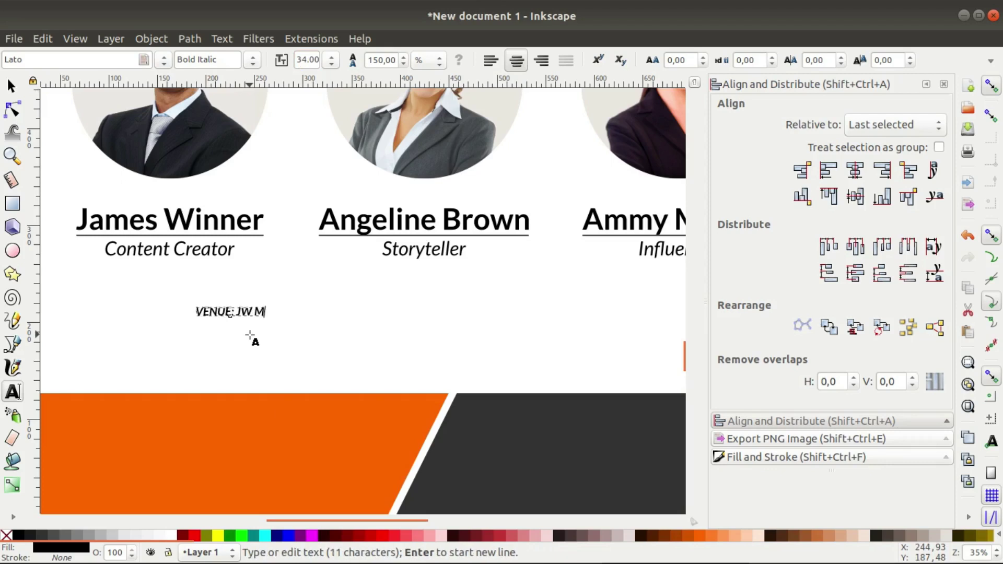
{"action": "type", "text": "ot Hotel"}
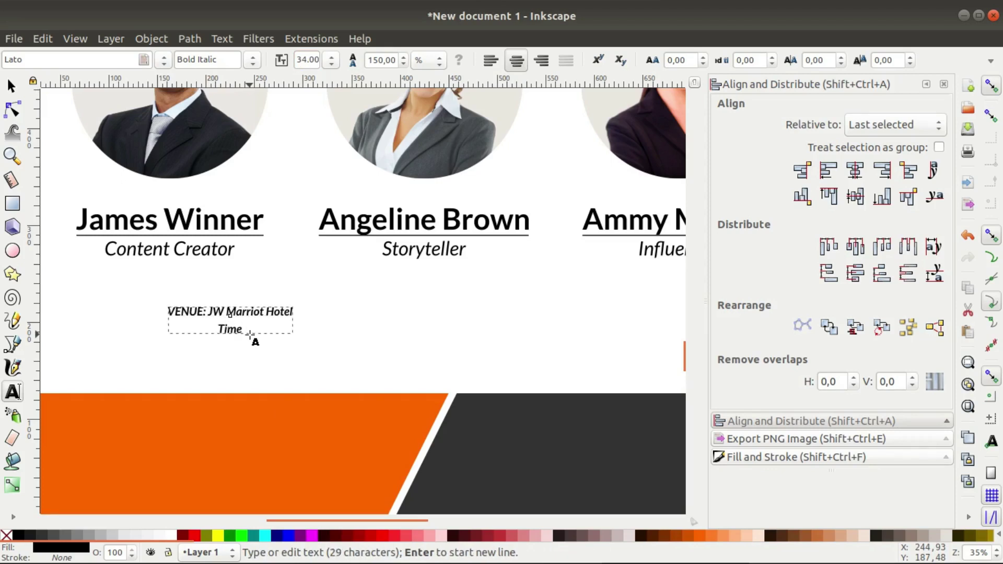
{"action": "type", "text": "Date: December 12, 2"}
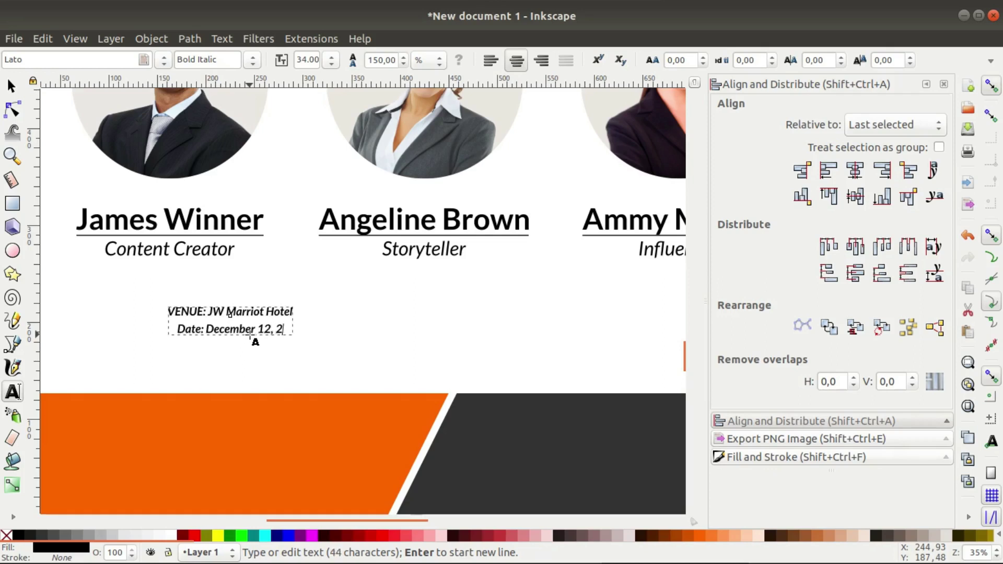
{"action": "type", "text": "019 Time: 3:00"}
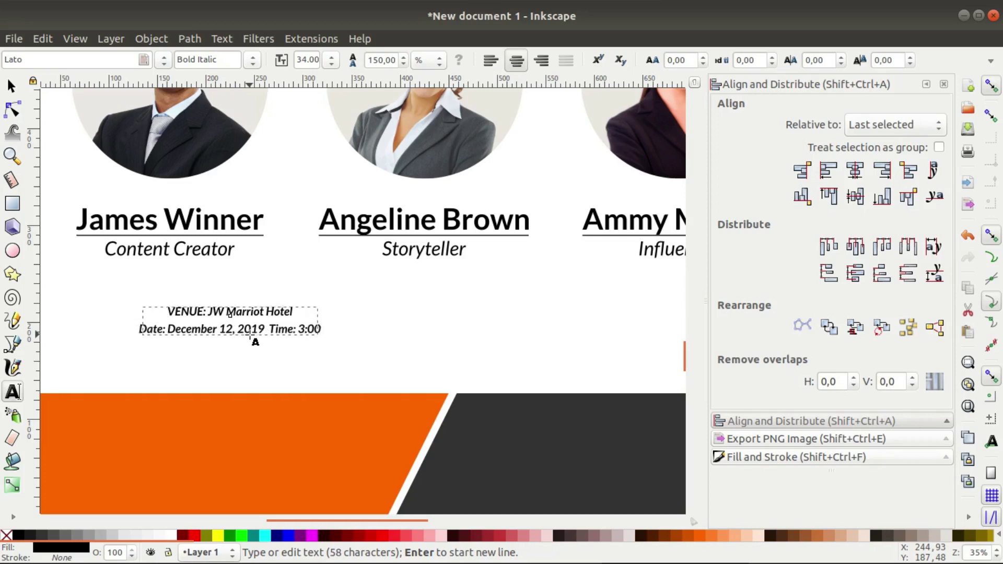
{"action": "key", "text": "BackSpace"}
{"action": "key", "text": "BackSpace"}
{"action": "key", "text": "BackSpace"}
{"action": "type", "text": ".00-6.00 PM"}
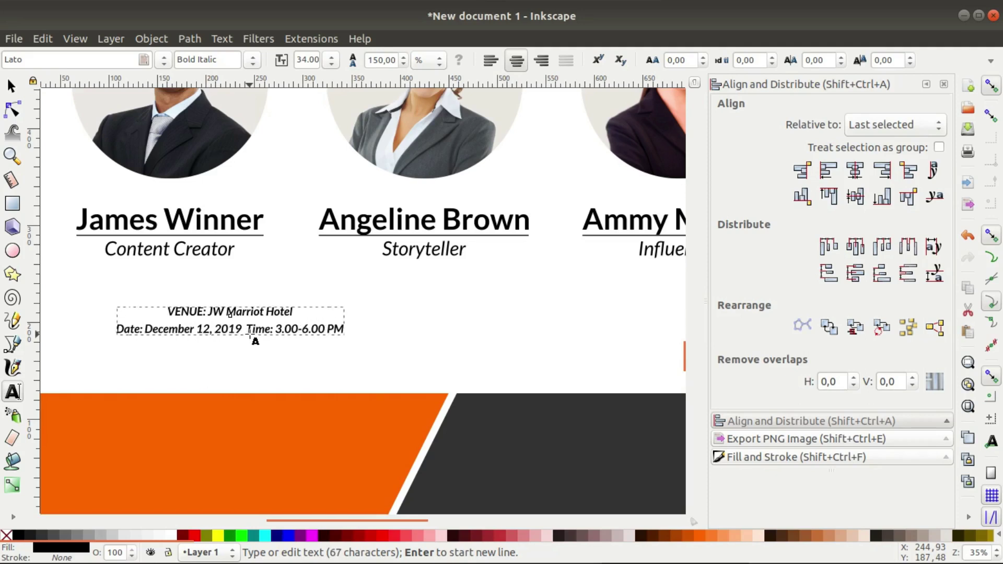
Step: Enlarge the venue block, centre it horizontally on the page and nudge it up
{"action": "key", "text": "F1"}
{"action": "scroll", "coordinate": [116, 271], "scroll_direction": "down", "scroll_amount": 1, "text": "ctrl"}
{"action": "mouse_move", "coordinate": [283, 331]}
{"action": "left_mouse_down"}
{"action": "mouse_move", "coordinate": [474, 395]}
{"action": "mouse_move", "coordinate": [543, 388]}
{"action": "left_mouse_up"}
{"action": "left_click", "coordinate": [595, 300], "text": "shift"}
{"action": "left_click", "coordinate": [855, 170]}
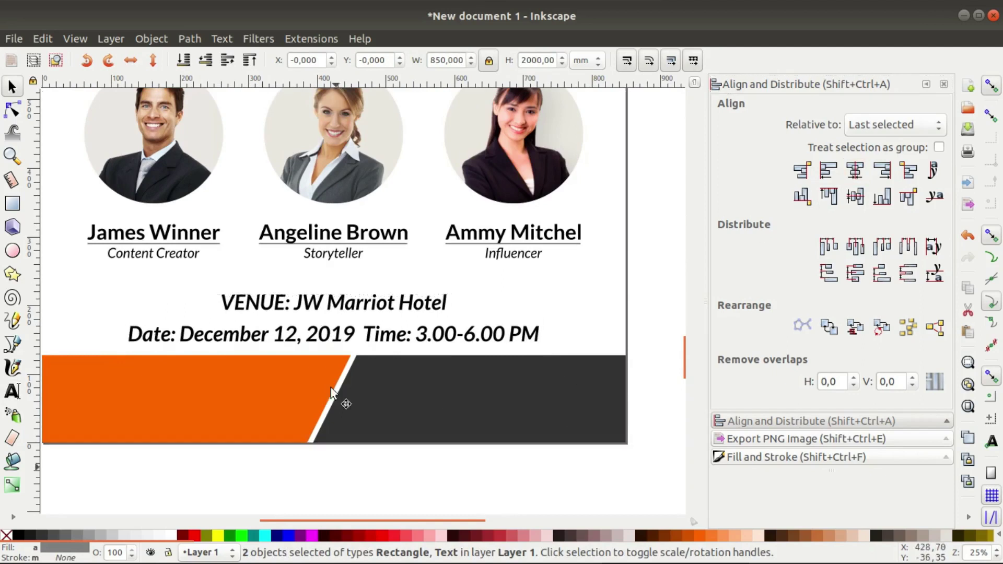
{"action": "left_click_drag", "start_coordinate": [335, 302], "coordinate": [334, 291]}
Step: Colour the block orange from the bar, then make hotel, date and time dark gray
{"action": "left_click", "coordinate": [13, 517]}
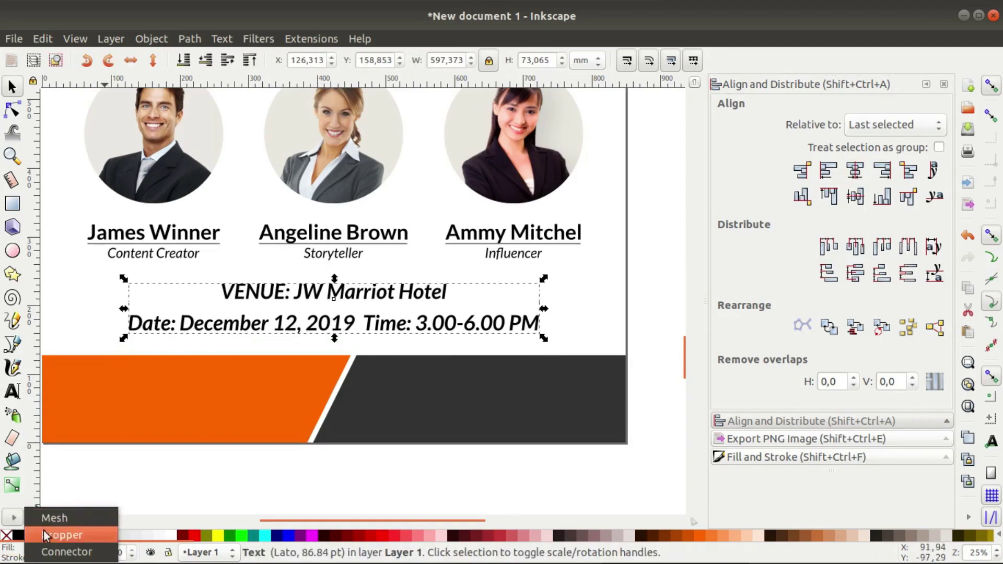
{"action": "left_click", "coordinate": [46, 535]}
{"action": "left_click", "coordinate": [125, 361]}
{"action": "key", "text": "F1"}
{"action": "double_click", "coordinate": [295, 292]}
{"action": "left_click_drag", "start_coordinate": [294, 291], "coordinate": [449, 296]}
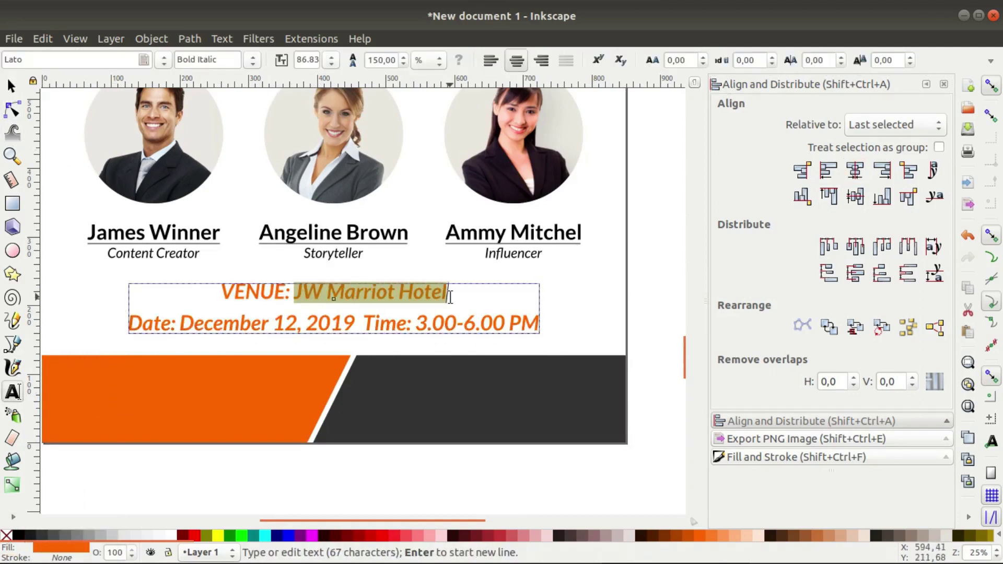
{"action": "left_click", "coordinate": [30, 536]}
{"action": "left_click_drag", "start_coordinate": [180, 323], "coordinate": [539, 323]}
{"action": "left_click", "coordinate": [30, 536]}
{"action": "left_click", "coordinate": [30, 536]}
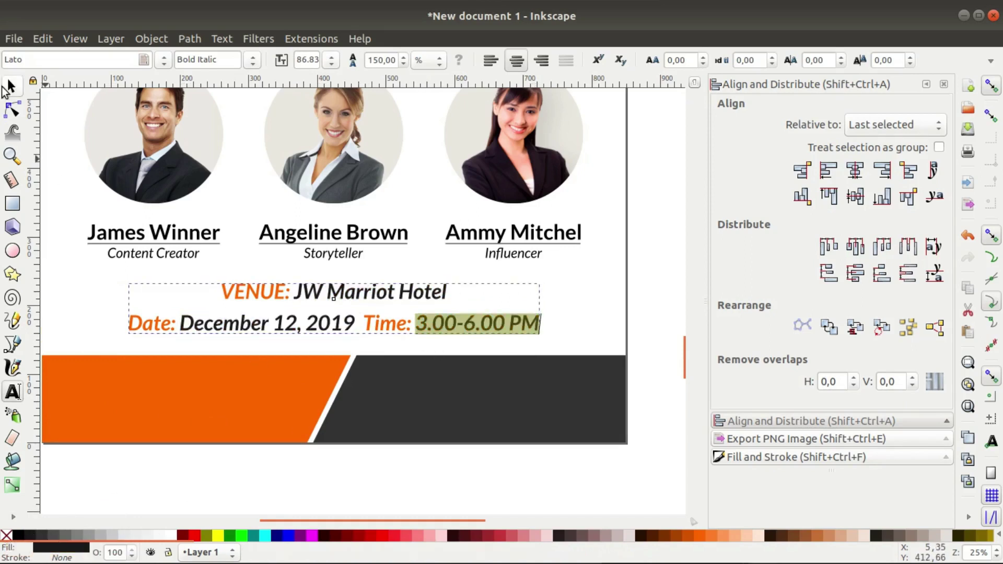
{"action": "left_click", "coordinate": [4, 88]}
Step: Check the speaker names and venue block by selecting them, then deselect
{"action": "left_click", "coordinate": [289, 454]}
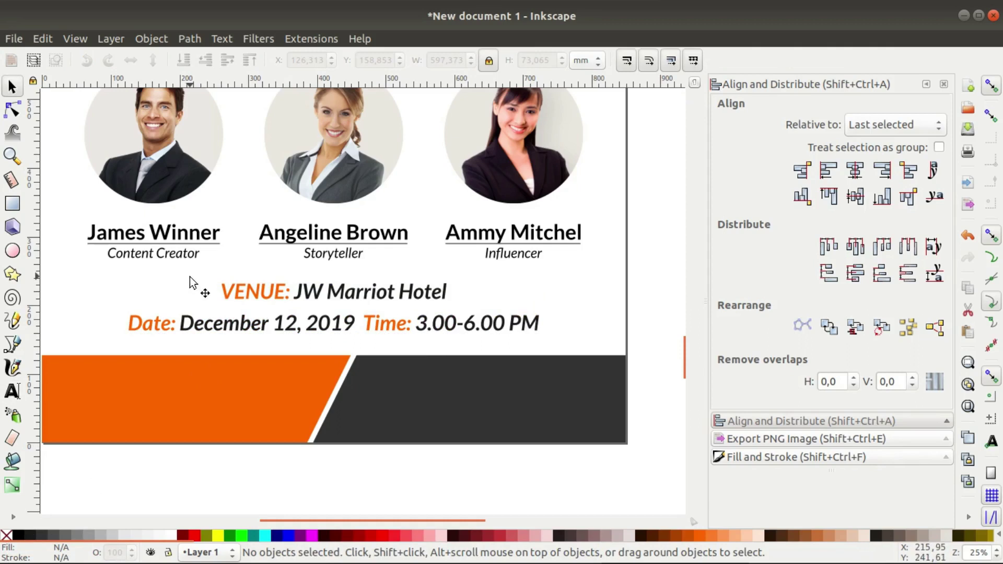
{"action": "left_click_drag", "start_coordinate": [666, 278], "coordinate": [79, 202]}
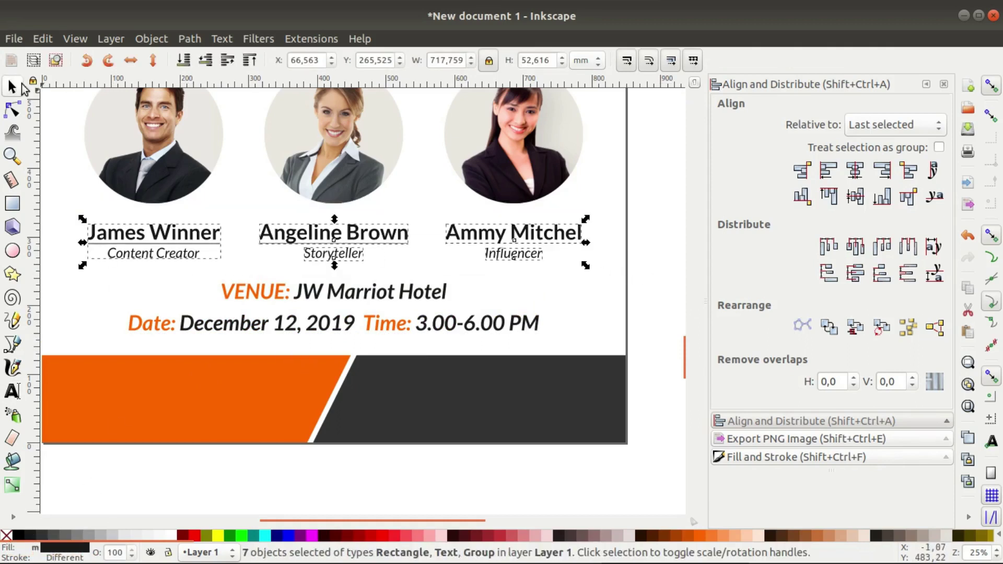
{"action": "left_click", "coordinate": [201, 457]}
{"action": "scroll", "coordinate": [387, 524], "scroll_direction": "left", "scroll_amount": 3}
{"action": "left_click", "coordinate": [402, 295]}
{"action": "left_click", "coordinate": [235, 481]}
Step: Type the REGISTER NOW heading in the orange footer bar in Bold at size 24
{"action": "key", "text": "t"}
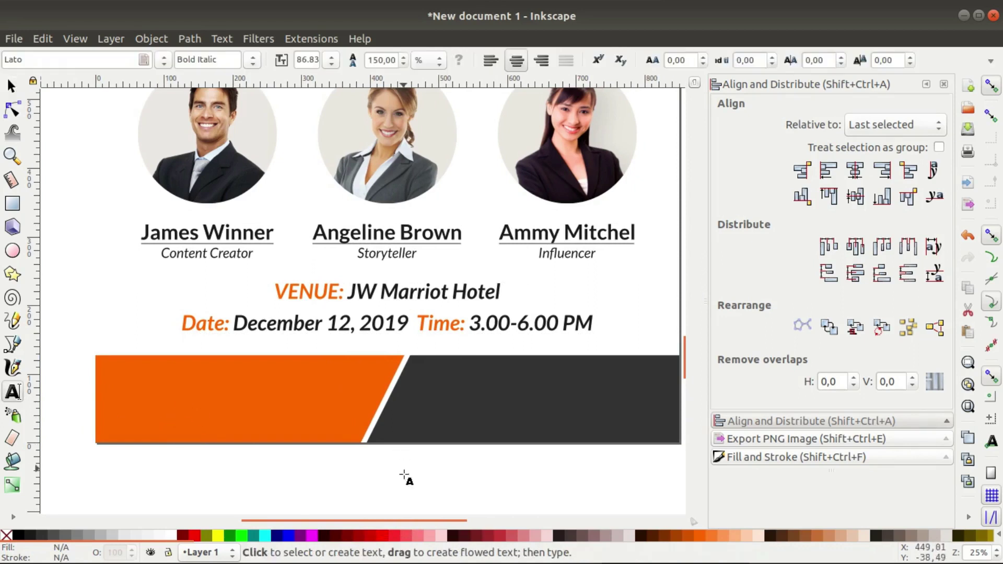
{"action": "scroll", "coordinate": [382, 527], "scroll_direction": "right", "scroll_amount": 3}
{"action": "scroll", "coordinate": [381, 528], "scroll_direction": "right", "scroll_amount": 2}
{"action": "scroll", "coordinate": [235, 449], "scroll_direction": "left", "scroll_amount": 6}
{"action": "scroll", "coordinate": [172, 418], "scroll_direction": "up", "scroll_amount": 2}
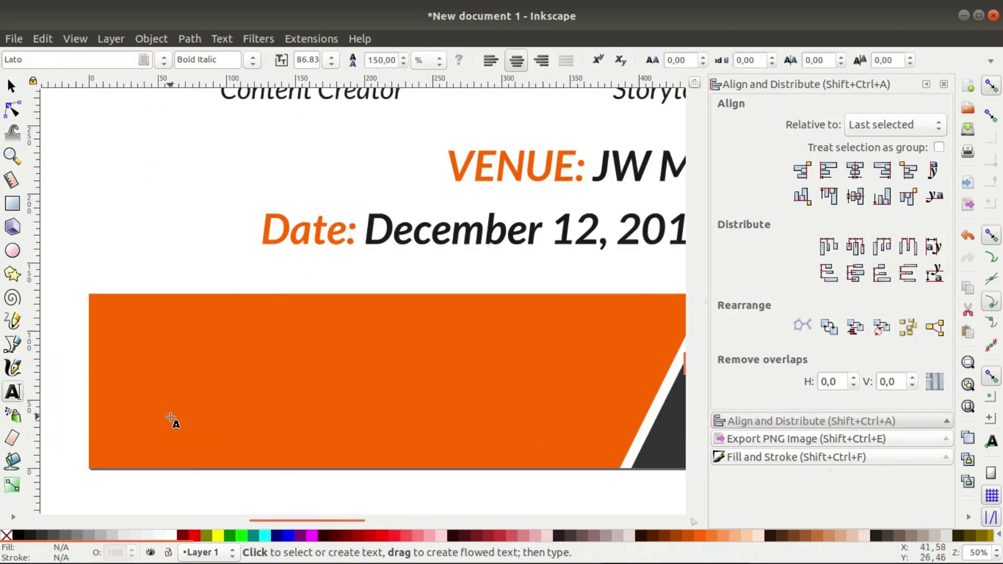
{"action": "left_click", "coordinate": [131, 337]}
{"action": "type", "text": "Registrati"}
{"action": "left_click", "coordinate": [252, 59]}
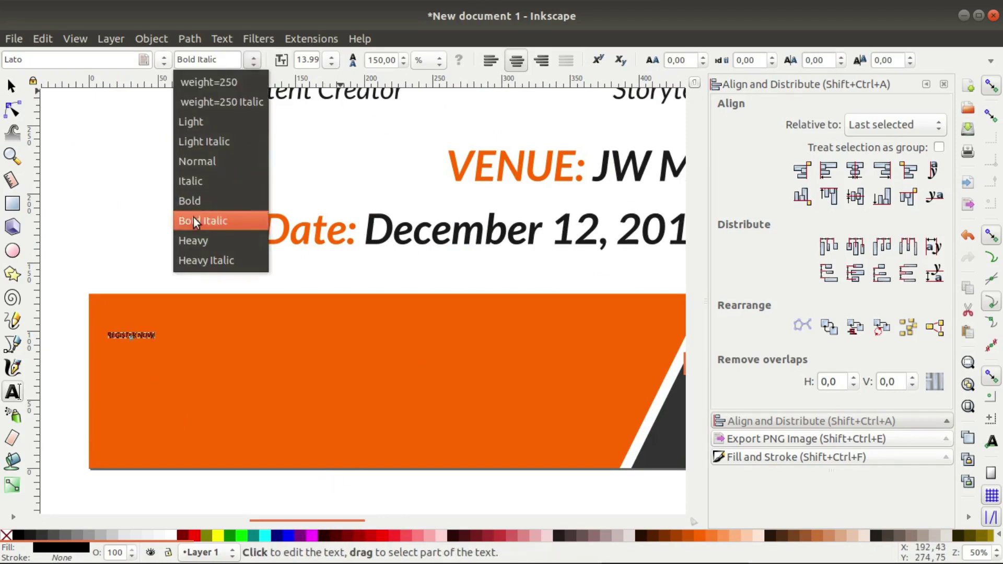
{"action": "left_click", "coordinate": [190, 198]}
{"action": "left_click", "coordinate": [303, 59]}
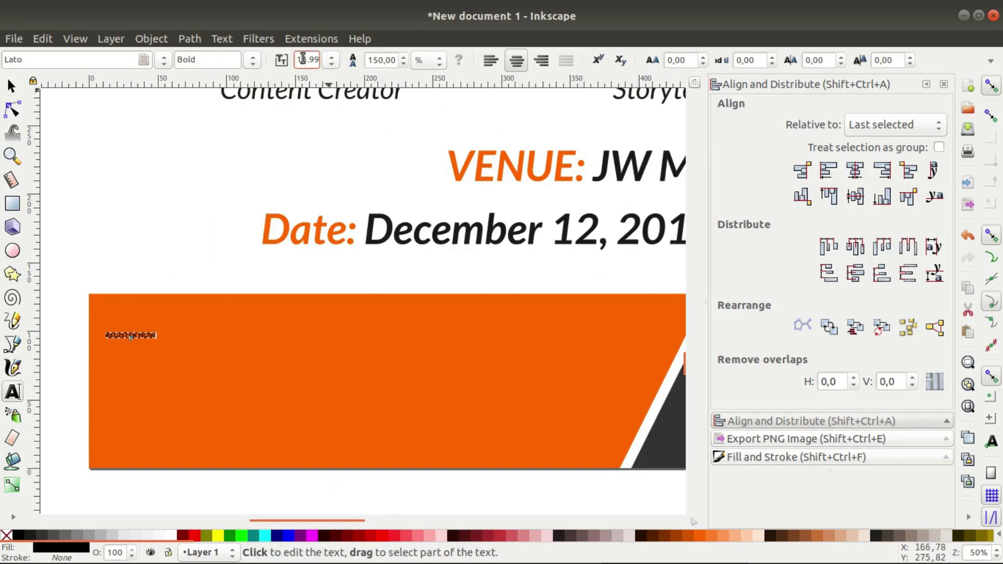
{"action": "type", "text": "24"}
{"action": "key", "text": "Return"}
Step: Move the heading up and right in the bar and add the phone-number line
{"action": "left_click", "coordinate": [12, 86]}
{"action": "left_click_drag", "start_coordinate": [169, 337], "coordinate": [206, 325]}
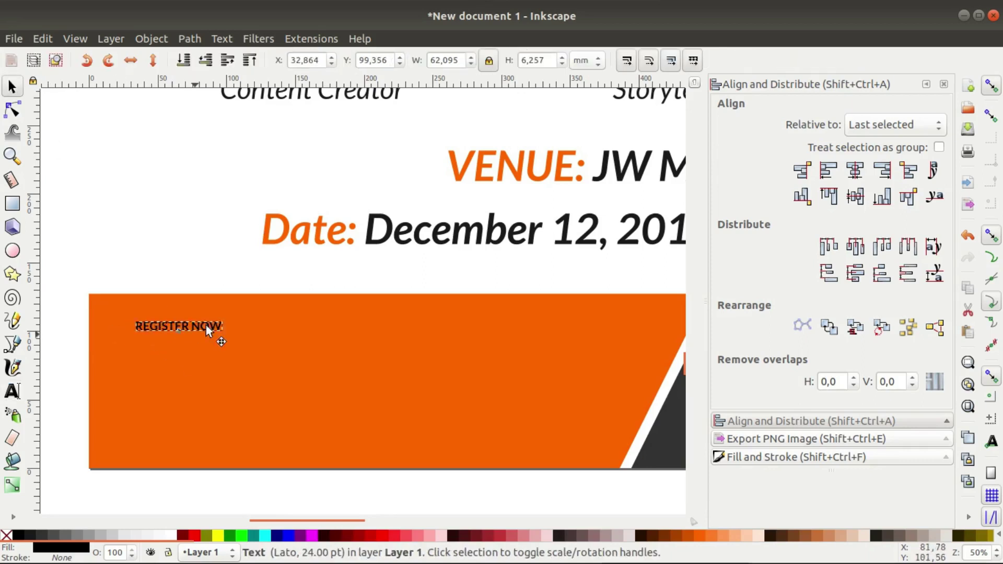
{"action": "key", "text": "t"}
{"action": "left_click", "coordinate": [211, 324]}
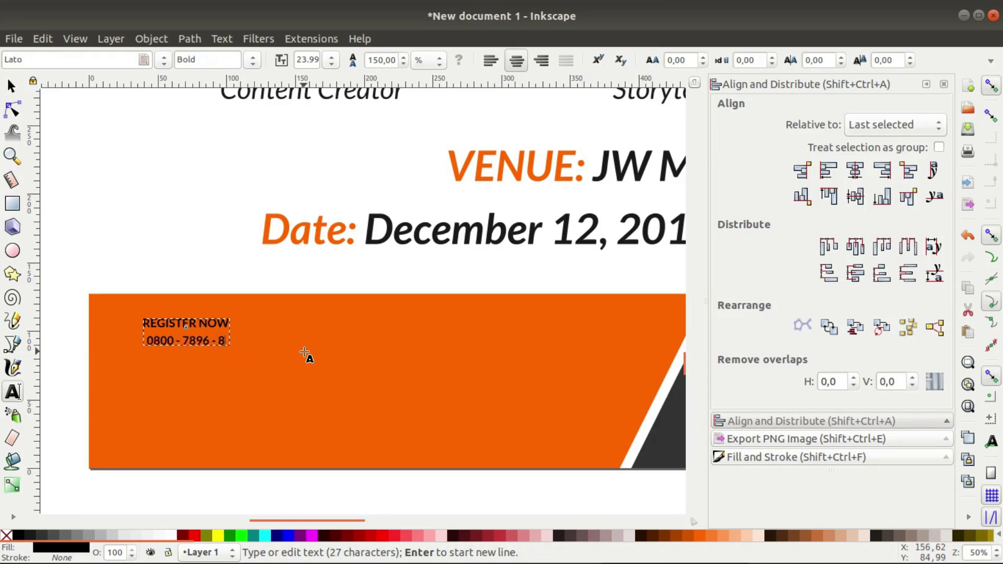
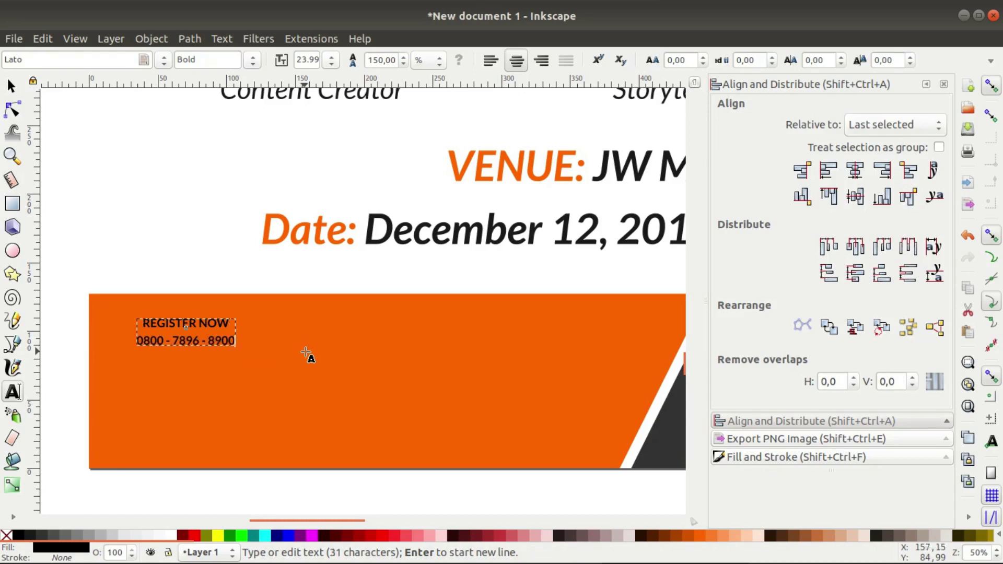
Step: Scale the REGISTER NOW text block up by about half
{"action": "left_click_drag", "start_coordinate": [149, 321], "coordinate": [224, 320]}
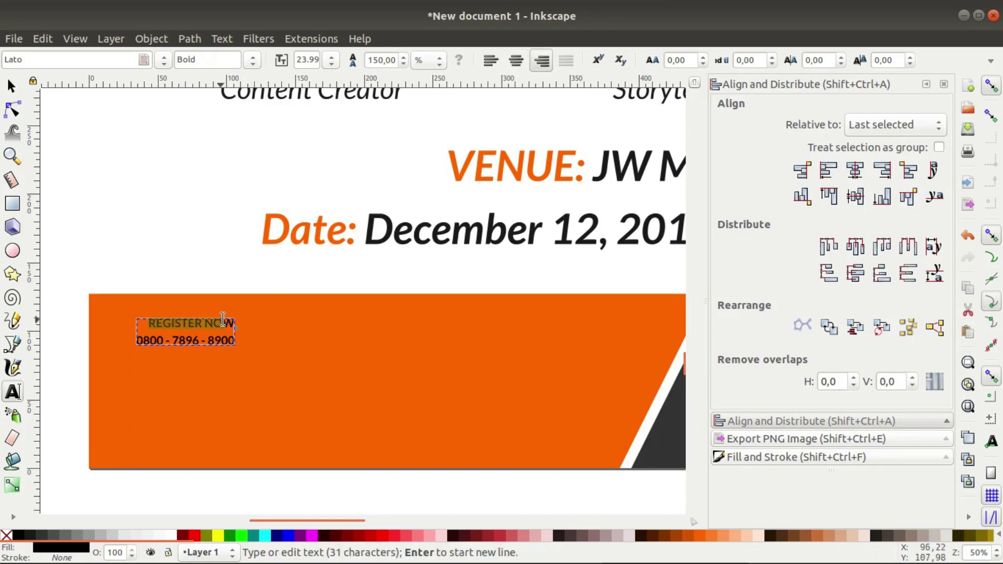
{"action": "left_click", "coordinate": [309, 59]}
{"action": "type", "text": "32"}
{"action": "key", "text": "Return"}
{"action": "key", "text": "F1"}
{"action": "left_click", "coordinate": [255, 425]}
{"action": "left_click", "coordinate": [225, 324]}
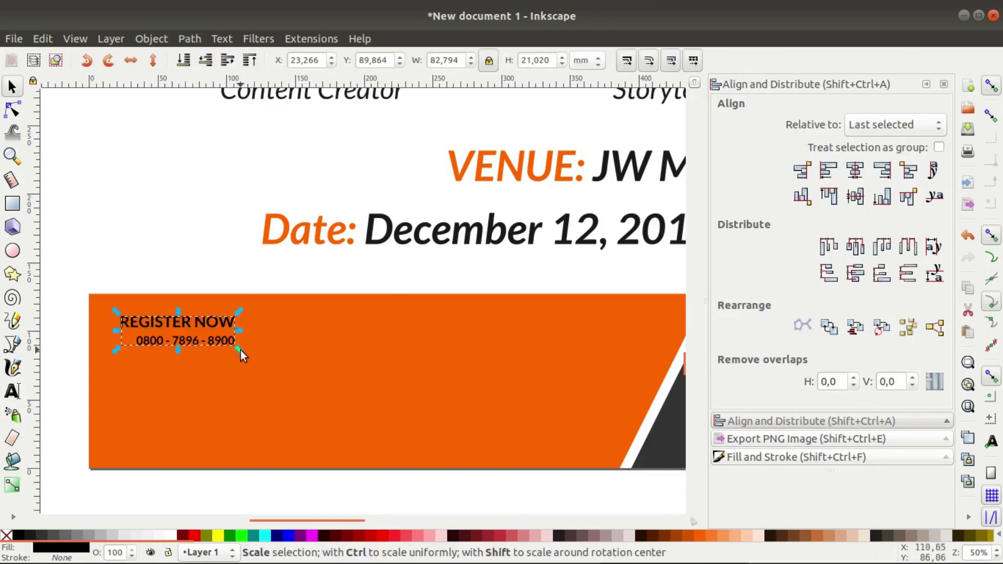
{"action": "left_click_drag", "start_coordinate": [240, 350], "coordinate": [301, 366]}
{"action": "key", "text": "Escape"}
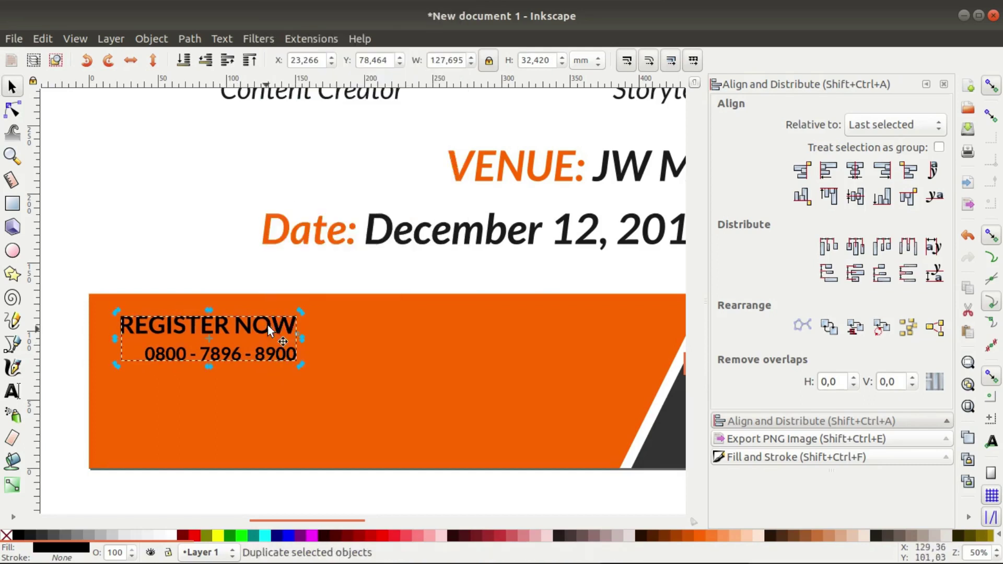
{"action": "left_click", "coordinate": [274, 331], "text": "alt"}
Step: Duplicate the block to the right and replace it with italic e-mail and website lines
{"action": "key", "text": "ctrl+d"}
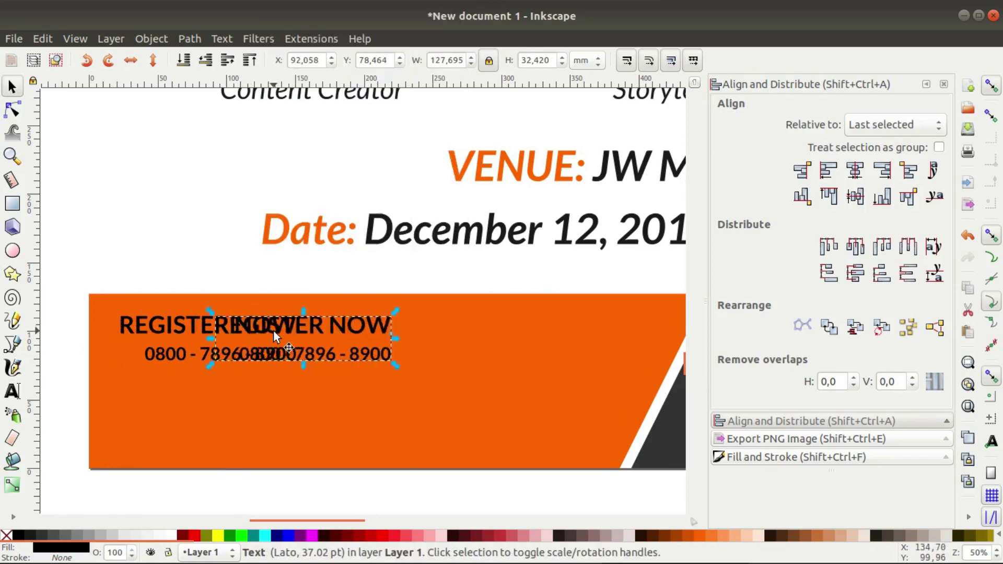
{"action": "left_click_drag", "start_coordinate": [274, 331], "coordinate": [465, 330]}
{"action": "key", "text": "t"}
{"action": "key", "text": "ctrl+a"}
{"action": "type", "text": "@"}
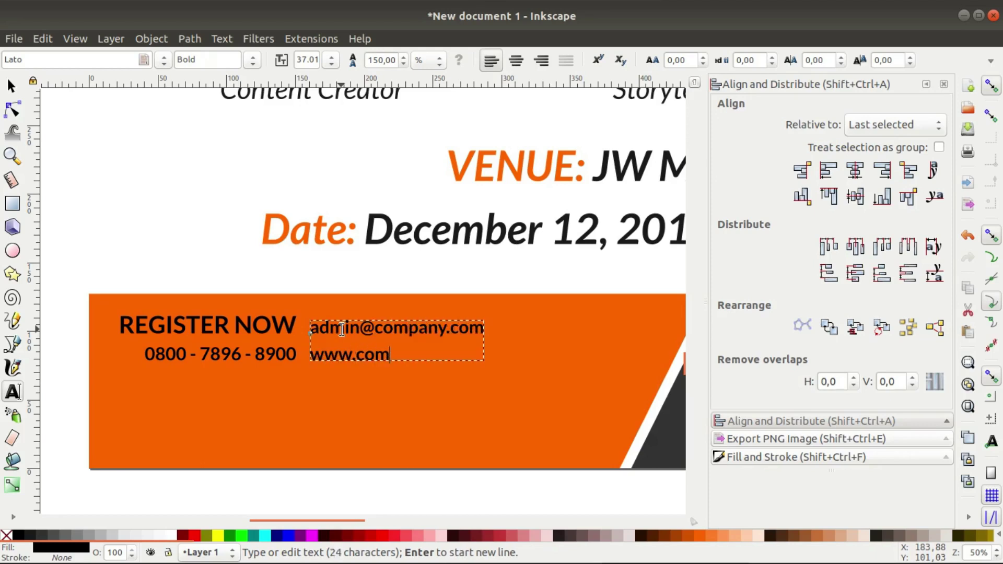
{"action": "left_click", "coordinate": [253, 60]}
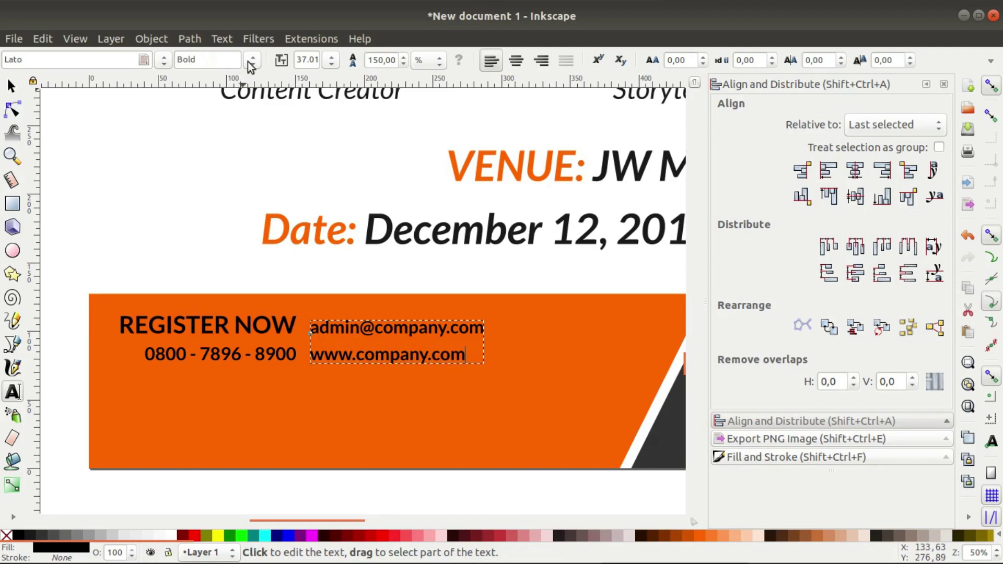
{"action": "left_click", "coordinate": [217, 163]}
{"action": "left_click", "coordinate": [253, 60]}
{"action": "left_click", "coordinate": [214, 179]}
Step: Make the phone line italic and vertically centre the e-mail block with REGISTER NOW
{"action": "left_click_drag", "start_coordinate": [145, 354], "coordinate": [297, 354]}
{"action": "left_click", "coordinate": [252, 60]}
{"action": "left_click", "coordinate": [212, 162]}
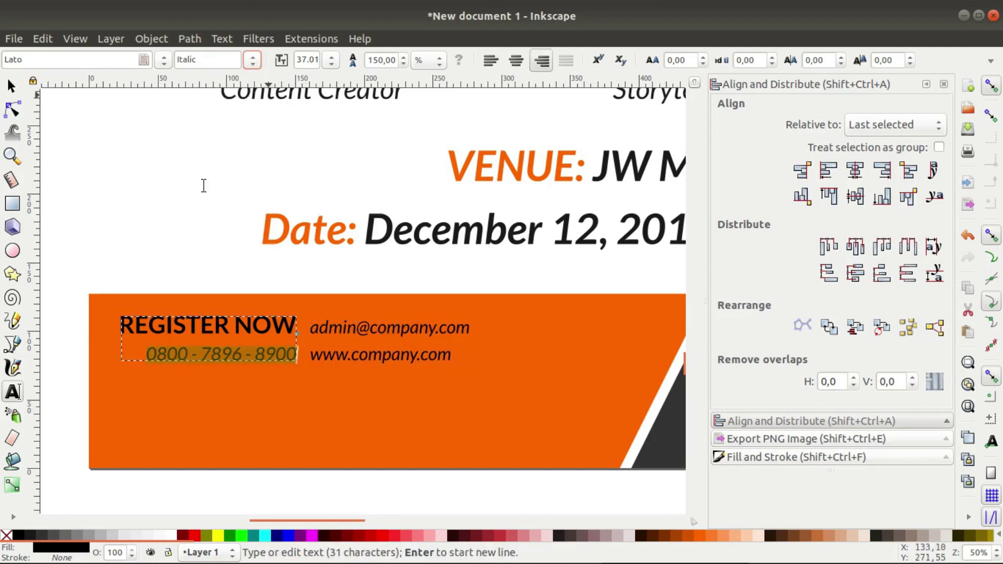
{"action": "key", "text": "F1"}
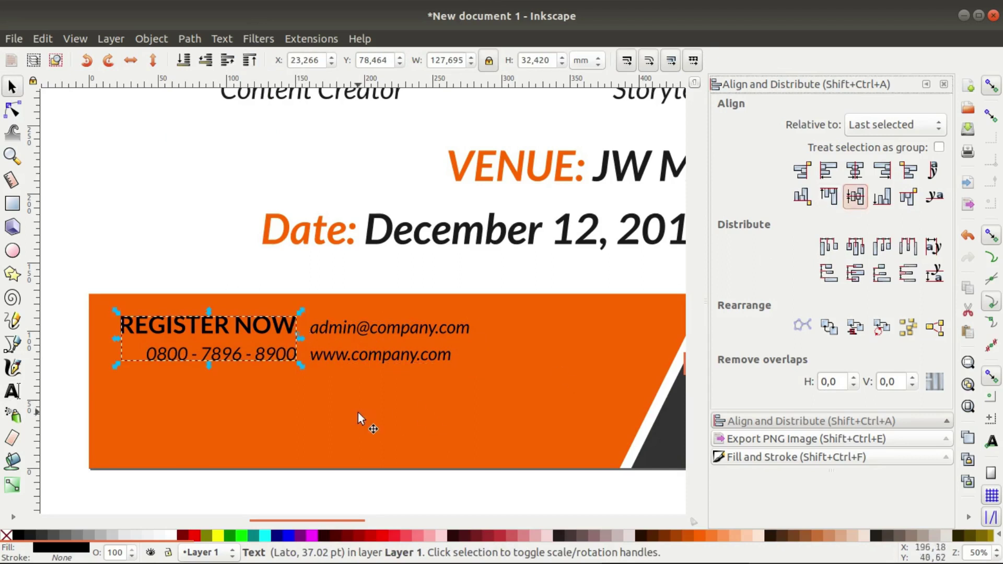
{"action": "left_click", "coordinate": [325, 333]}
{"action": "left_click", "coordinate": [287, 331], "text": "shift"}
{"action": "left_click", "coordinate": [856, 196]}
Step: Colour REGISTER NOW white and draw a thin vertical divider between the blocks
{"action": "left_click", "coordinate": [306, 392]}
{"action": "key", "text": "t"}
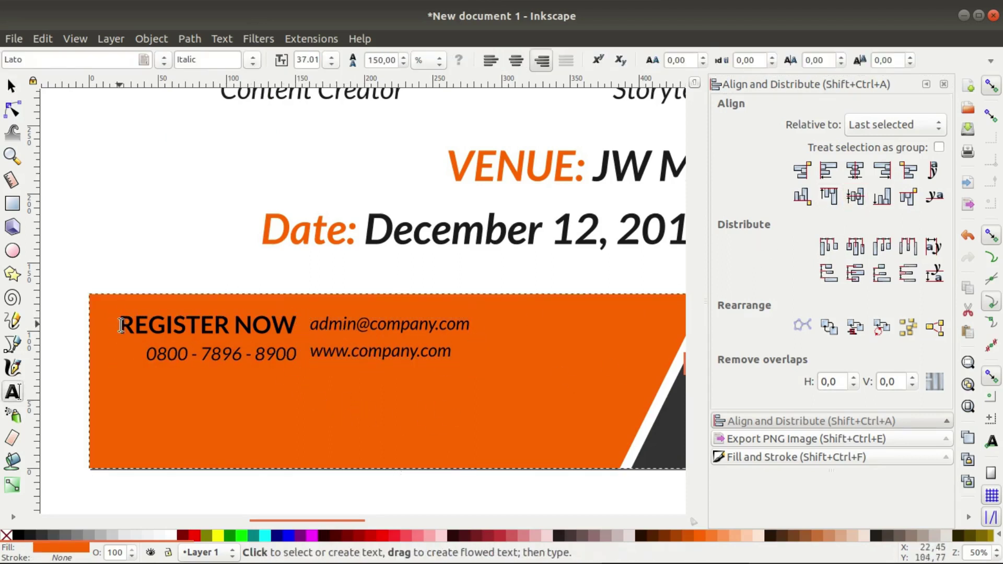
{"action": "left_click_drag", "start_coordinate": [119, 324], "coordinate": [296, 328]}
{"action": "left_click", "coordinate": [169, 535]}
{"action": "key", "text": "F1"}
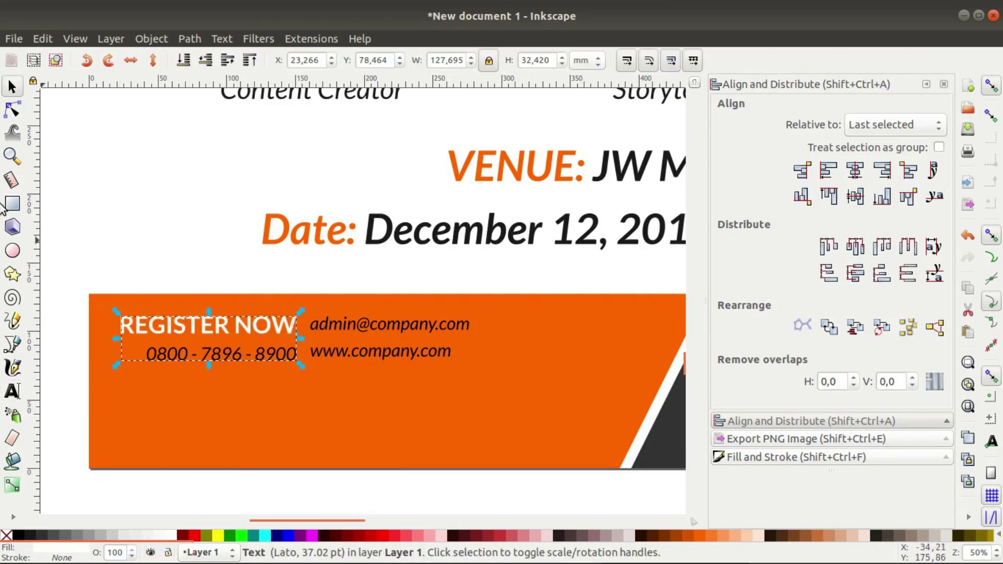
{"action": "key", "text": "r"}
{"action": "left_click_drag", "start_coordinate": [304, 308], "coordinate": [303, 374]}
Step: Group the divider with the e-mail block and the REGISTER NOW block
{"action": "key", "text": "F1"}
{"action": "left_click", "coordinate": [299, 341]}
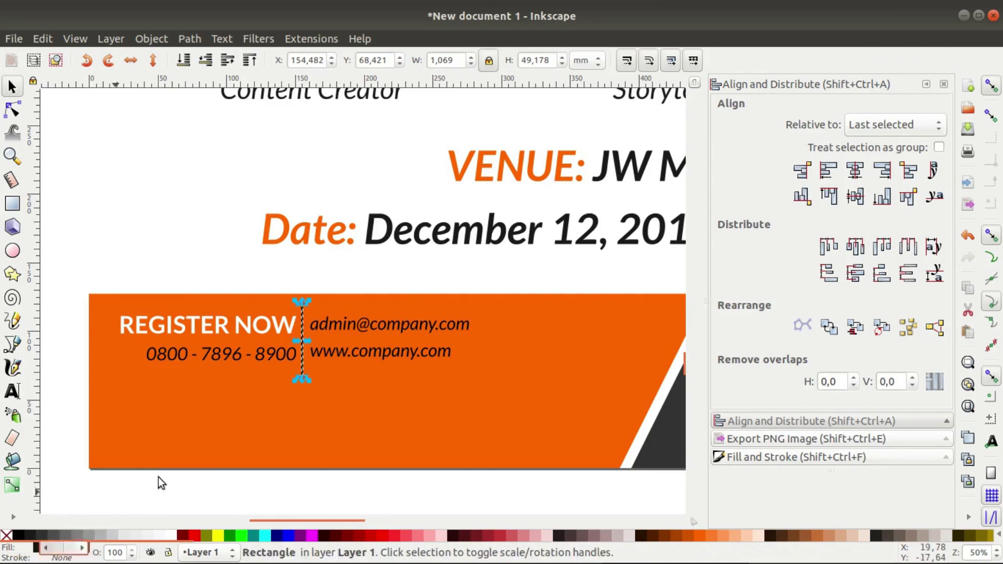
{"action": "key", "text": "Escape"}
{"action": "left_click", "coordinate": [302, 341]}
{"action": "left_click", "coordinate": [313, 349], "text": "shift"}
{"action": "left_click", "coordinate": [303, 352]}
{"action": "left_click", "coordinate": [329, 357], "text": "shift"}
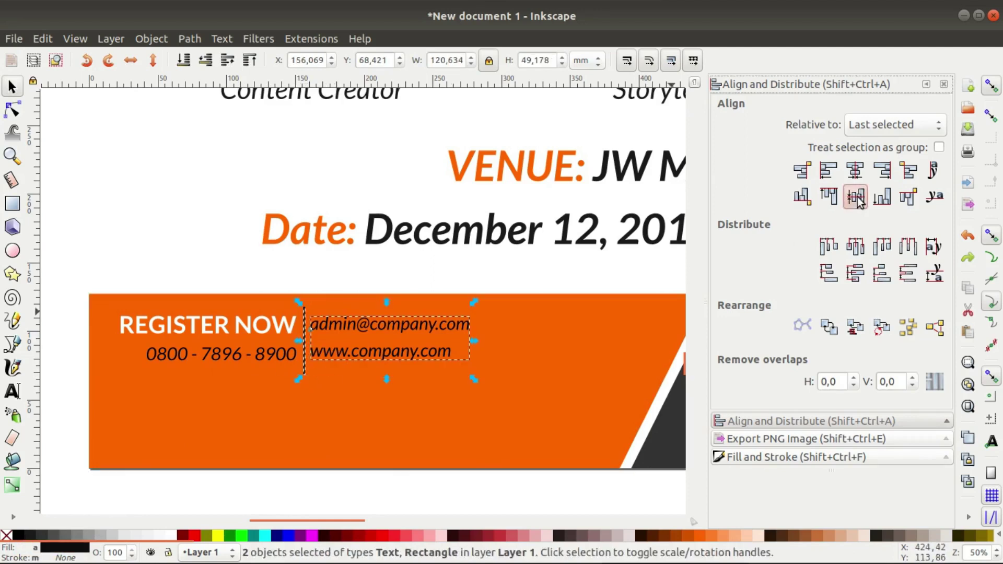
{"action": "left_click", "coordinate": [260, 350], "text": "shift"}
{"action": "key", "text": "ctrl+g"}
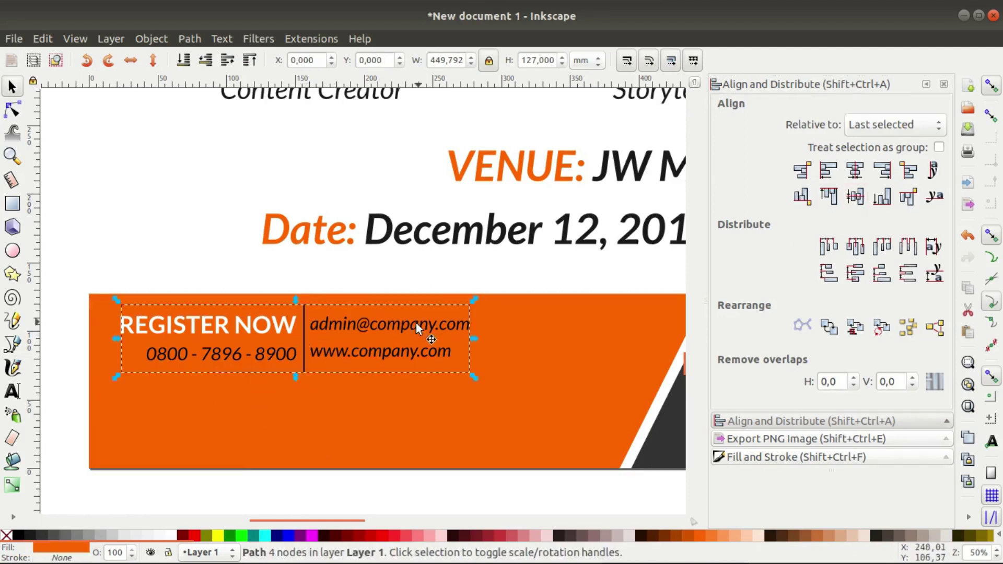
Step: Enlarge the contact group and centre it vertically on the orange bar
{"action": "key", "text": "minus"}
{"action": "left_click_drag", "start_coordinate": [375, 382], "coordinate": [480, 419]}
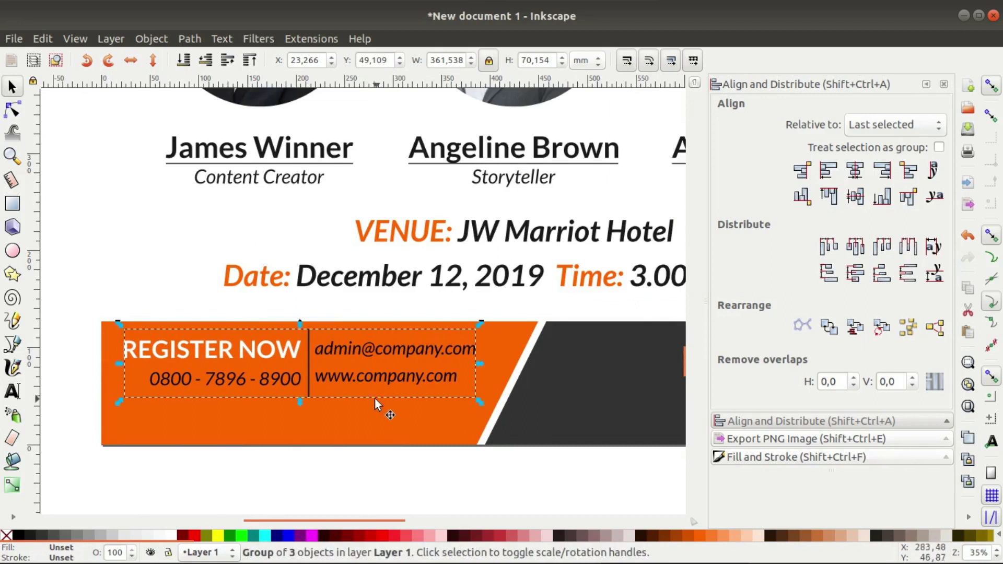
{"action": "left_click", "coordinate": [382, 410], "text": "shift"}
{"action": "left_click", "coordinate": [855, 197]}
{"action": "left_click", "coordinate": [94, 286]}
{"action": "left_click_drag", "start_coordinate": [314, 520], "coordinate": [414, 511]}
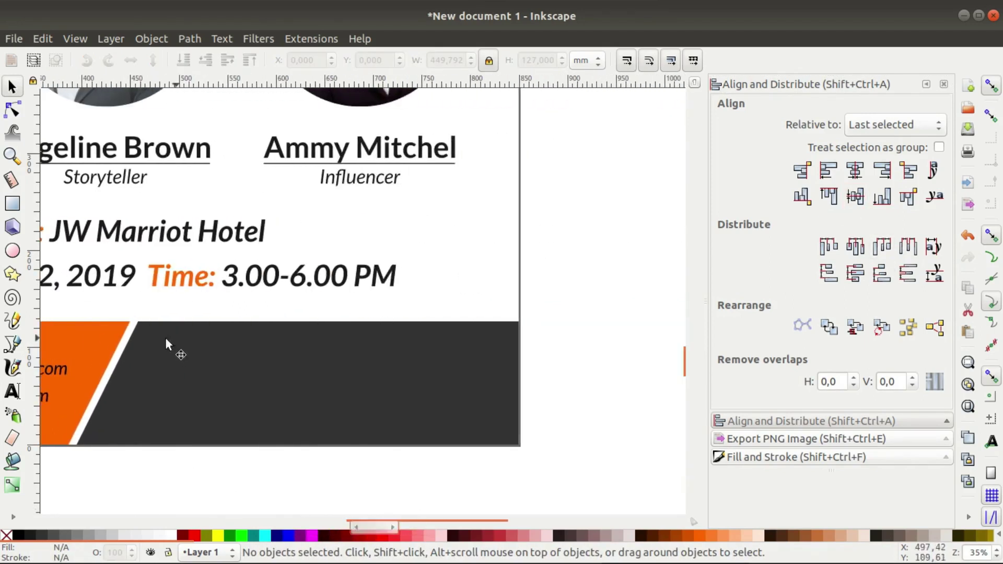
Step: Place a new text on the dark footer section and enlarge it
{"action": "key", "text": "t"}
{"action": "left_click", "coordinate": [148, 375]}
{"action": "type", "text": "www."}
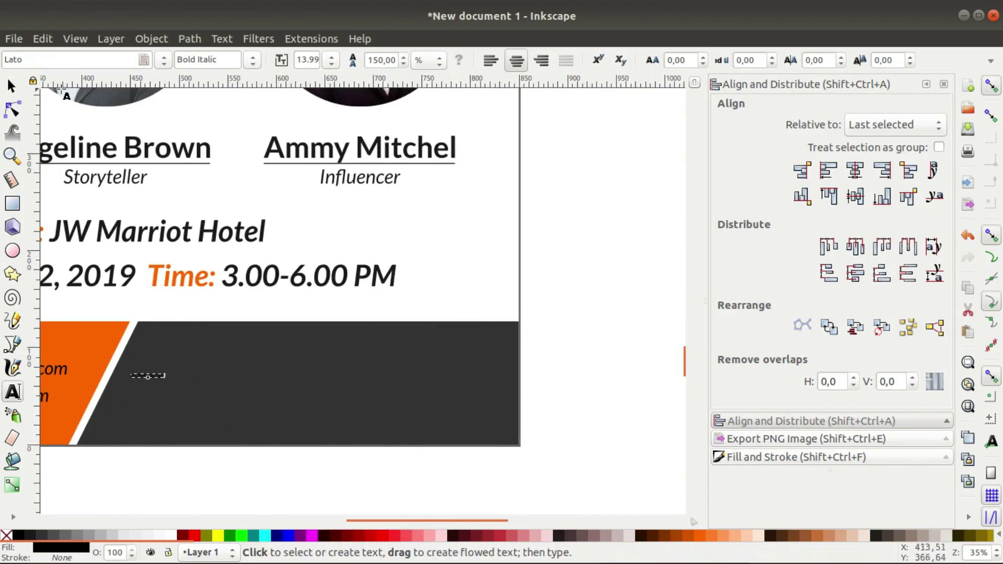
{"action": "left_click", "coordinate": [11, 86]}
{"action": "mouse_move", "coordinate": [178, 381]}
{"action": "left_mouse_down"}
{"action": "mouse_move", "coordinate": [177, 396]}
{"action": "mouse_move", "coordinate": [278, 468]}
{"action": "left_mouse_up"}
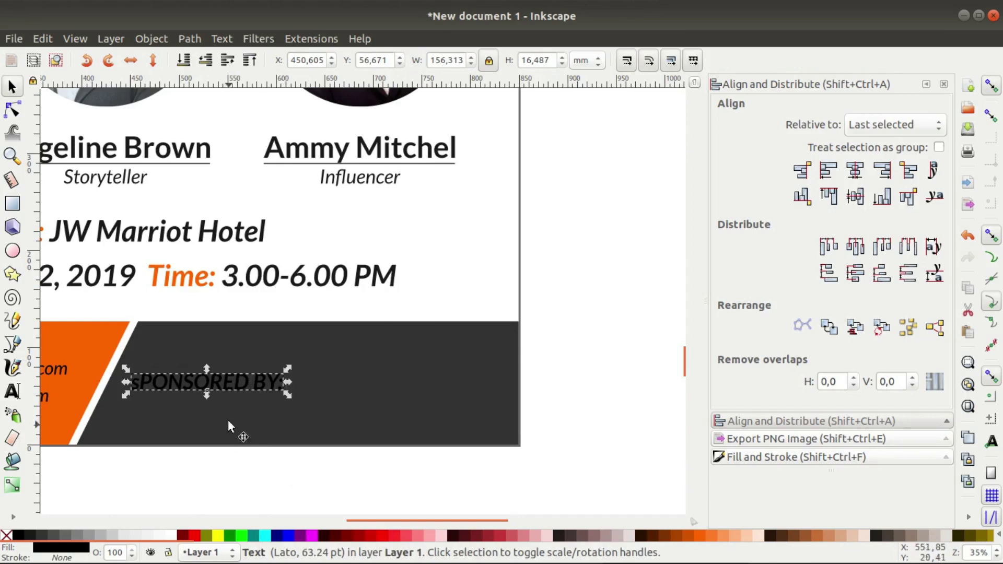
Step: Rewrite the text as "Sponsored by:" and colour it white
{"action": "double_click", "coordinate": [234, 384]}
{"action": "key", "text": "ctrl+a"}
{"action": "type", "text": "S"}
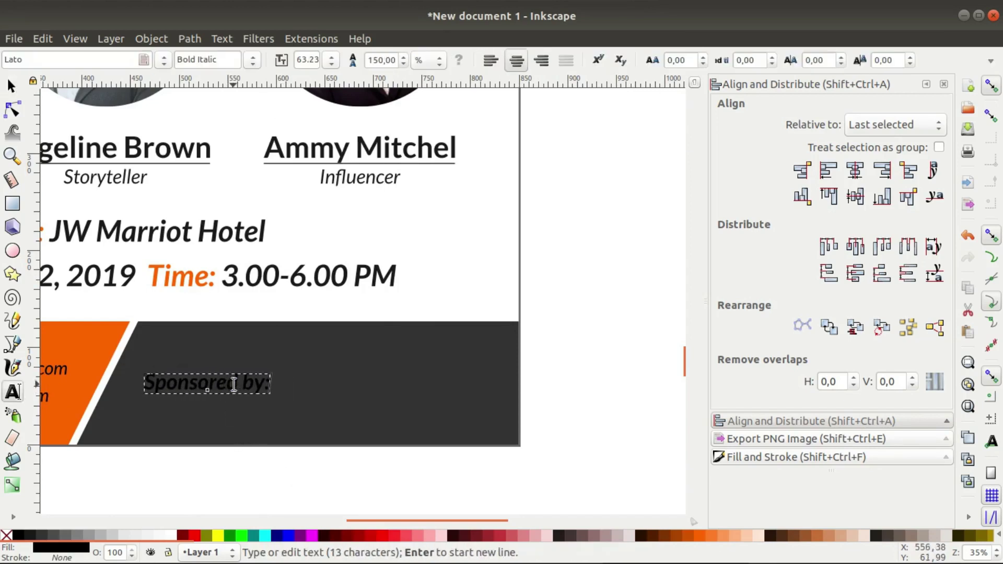
{"action": "left_click", "coordinate": [171, 535]}
{"action": "left_click", "coordinate": [12, 86]}
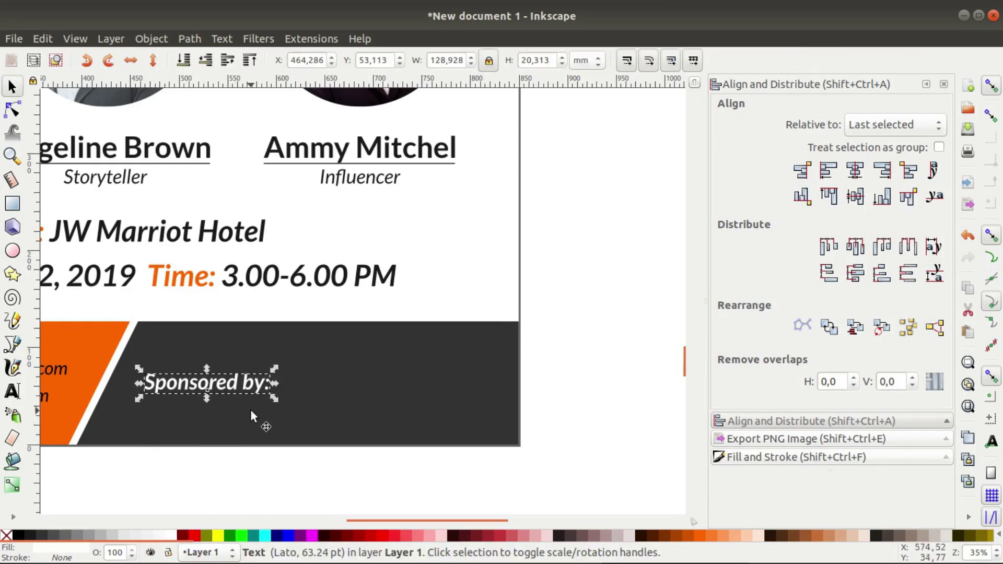
{"action": "left_click", "coordinate": [359, 387], "text": "shift"}
{"action": "key", "text": "Escape"}
Step: Give the label the banner's orange, keeping the word "Sponsored" white
{"action": "left_click", "coordinate": [218, 384]}
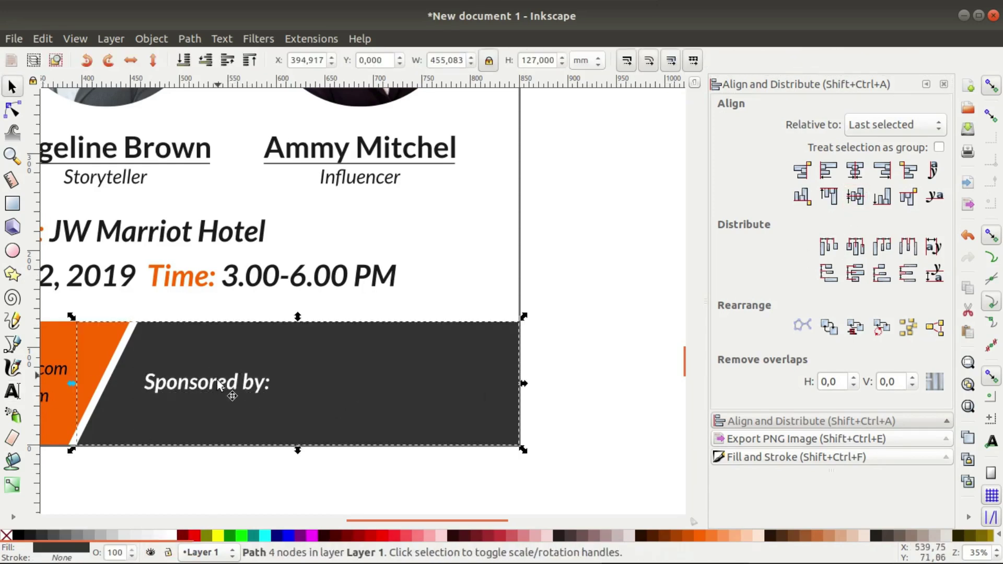
{"action": "key", "text": "d"}
{"action": "left_click", "coordinate": [76, 389]}
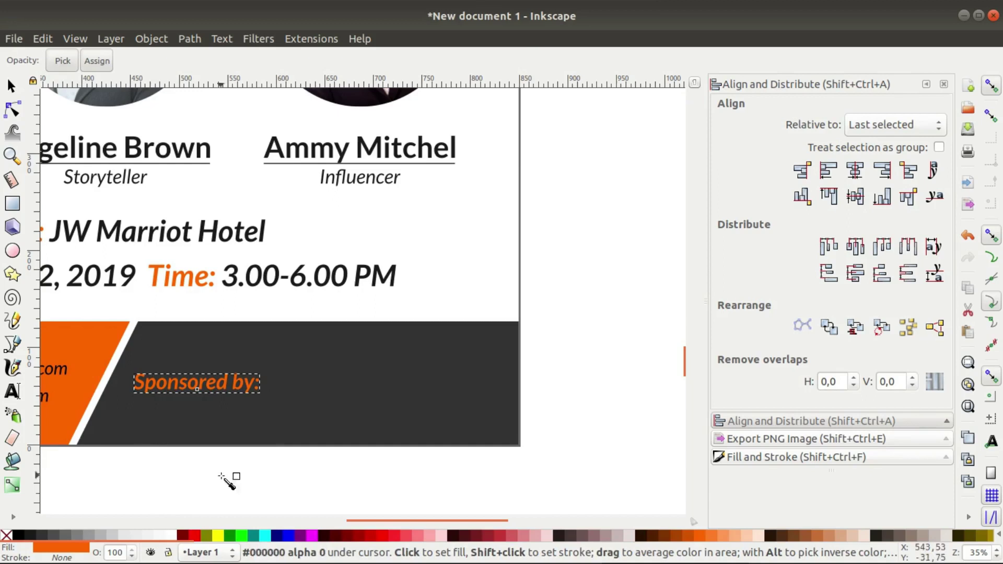
{"action": "key", "text": "t"}
{"action": "left_click_drag", "start_coordinate": [228, 383], "coordinate": [134, 383]}
{"action": "left_click", "coordinate": [171, 535]}
Step: Shrink the "Sponsored by:" label slightly
{"action": "key", "text": "Escape"}
{"action": "key", "text": "s"}
{"action": "left_click", "coordinate": [227, 384]}
{"action": "left_click_drag", "start_coordinate": [258, 397], "coordinate": [235, 393]}
Step: Import the sponsor-logo3 through sponsor-logo6 images onto the canvas
{"action": "left_click", "coordinate": [276, 406], "text": "shift"}
{"action": "left_click", "coordinate": [623, 324]}
{"action": "left_click", "coordinate": [355, 554]}
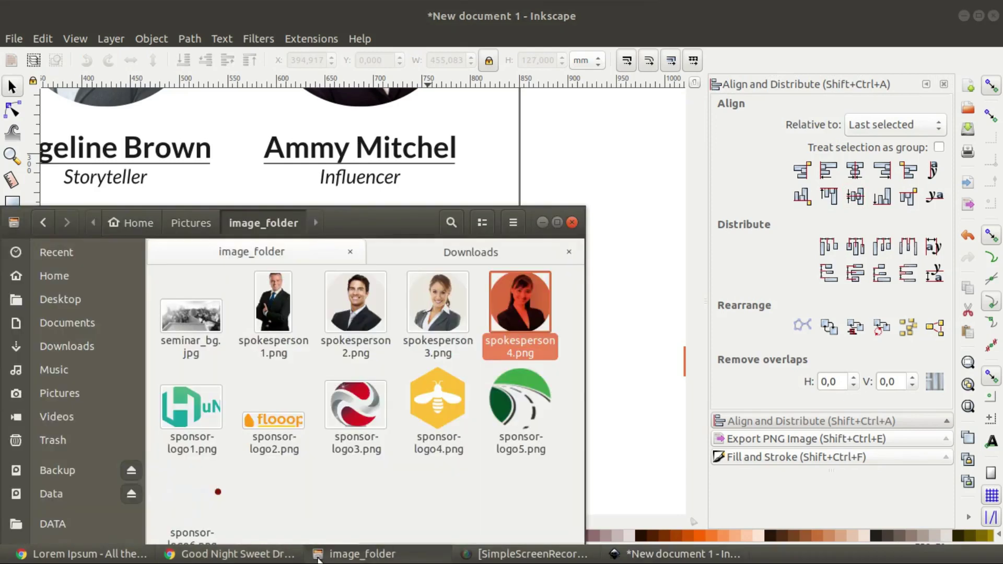
{"action": "left_click", "coordinate": [191, 412]}
{"action": "left_click_drag", "start_coordinate": [356, 405], "coordinate": [580, 202]}
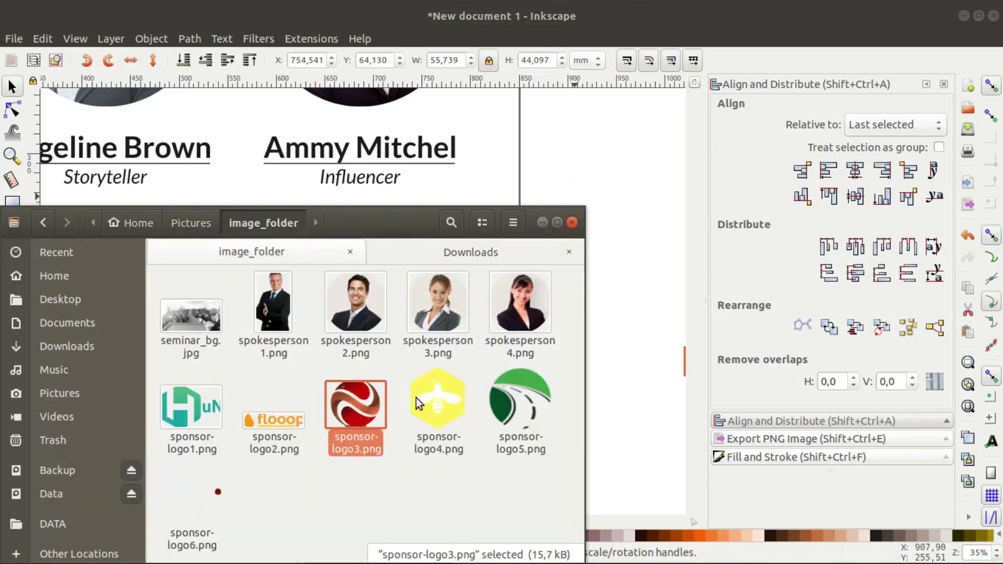
{"action": "left_click_drag", "start_coordinate": [418, 403], "coordinate": [640, 163]}
{"action": "left_click_drag", "start_coordinate": [502, 403], "coordinate": [640, 231]}
{"action": "mouse_move", "coordinate": [217, 489]}
{"action": "left_mouse_down"}
{"action": "mouse_move", "coordinate": [487, 381]}
{"action": "mouse_move", "coordinate": [643, 235]}
{"action": "left_mouse_up"}
{"action": "left_click", "coordinate": [554, 292]}
Step: Place the HuN logo beside 'Sponsored by:' and align the red and hexagon logos next to it
{"action": "left_click", "coordinate": [407, 379]}
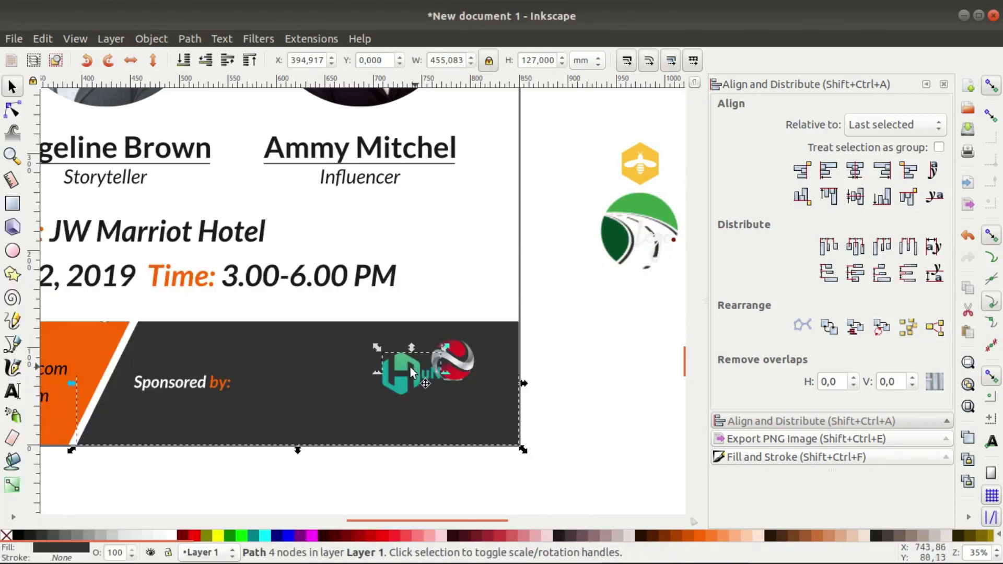
{"action": "left_click_drag", "start_coordinate": [407, 379], "coordinate": [258, 387]}
{"action": "left_click", "coordinate": [257, 387], "text": "shift"}
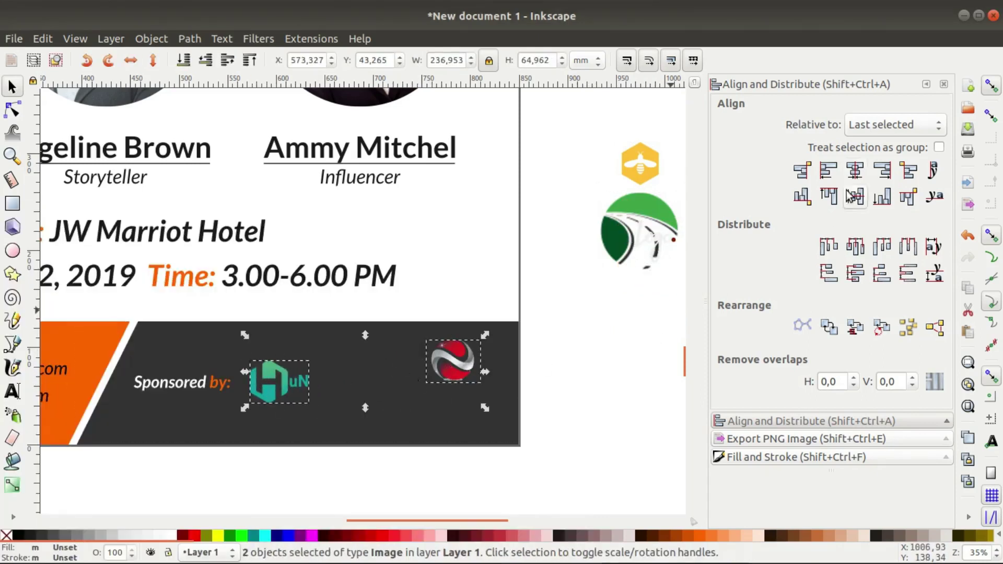
{"action": "left_click", "coordinate": [908, 170]}
{"action": "left_click", "coordinate": [640, 163]}
{"action": "left_click", "coordinate": [507, 376], "text": "shift"}
{"action": "left_click", "coordinate": [409, 330], "text": "shift"}
{"action": "left_click", "coordinate": [334, 380], "text": "shift"}
{"action": "left_click", "coordinate": [855, 195]}
Step: Position the hexagon logo on the footer, then align the Logo image and green logo in the row
{"action": "key", "text": "Escape"}
{"action": "mouse_move", "coordinate": [642, 381]}
{"action": "left_mouse_down"}
{"action": "mouse_move", "coordinate": [380, 382]}
{"action": "mouse_move", "coordinate": [422, 387]}
{"action": "left_mouse_up"}
{"action": "left_click", "coordinate": [649, 240]}
{"action": "left_click", "coordinate": [382, 391], "text": "shift"}
{"action": "left_click", "coordinate": [908, 169]}
{"action": "key", "text": "Escape"}
{"action": "left_click", "coordinate": [637, 229]}
{"action": "left_click", "coordinate": [421, 381], "text": "shift"}
{"action": "left_click", "coordinate": [908, 169]}
{"action": "left_click", "coordinate": [668, 305]}
Step: Set the green logo's height to match the others and centre it vertically on the bee logo
{"action": "left_click", "coordinate": [261, 381]}
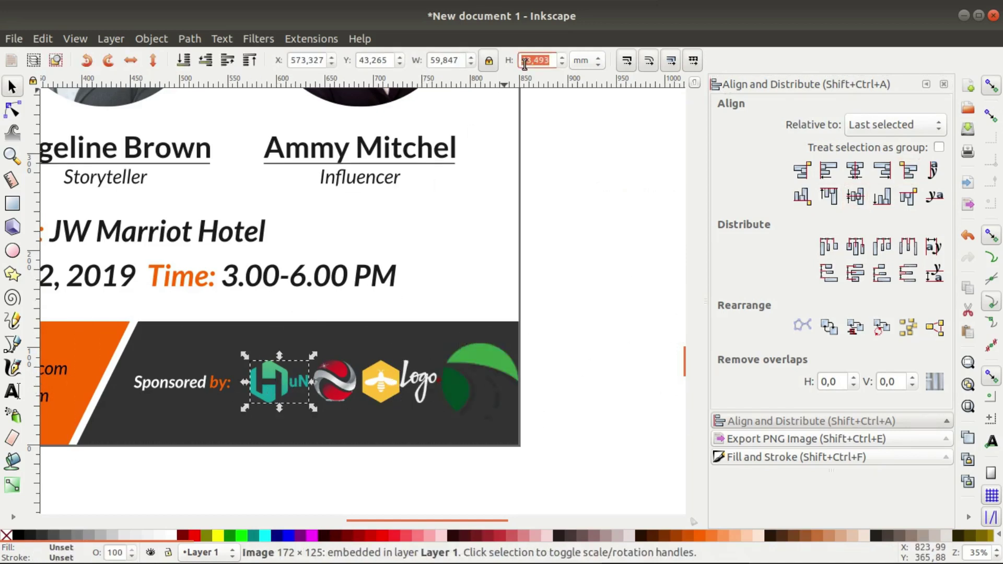
{"action": "left_click", "coordinate": [490, 362]}
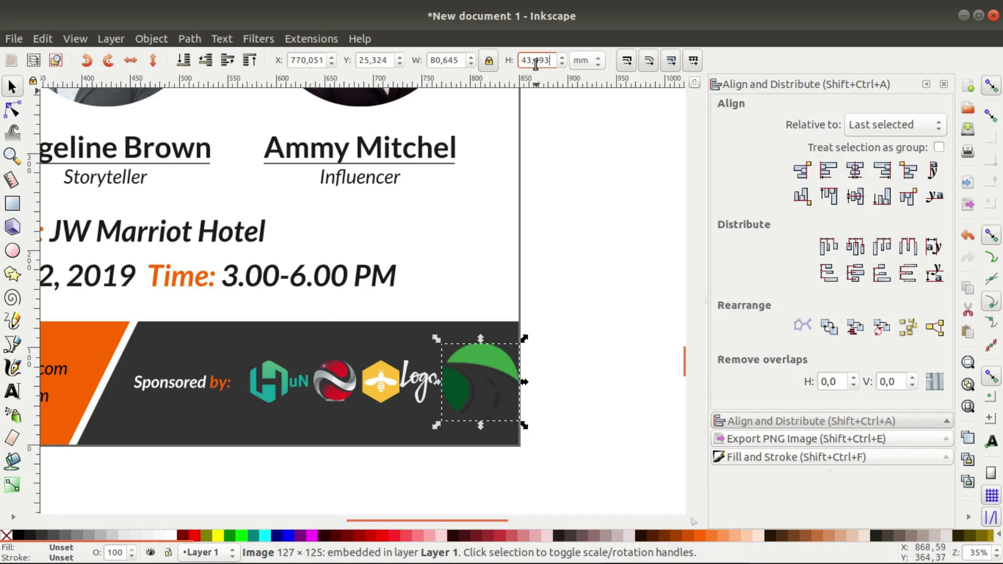
{"action": "key", "text": "Return"}
{"action": "left_click", "coordinate": [381, 381], "text": "shift"}
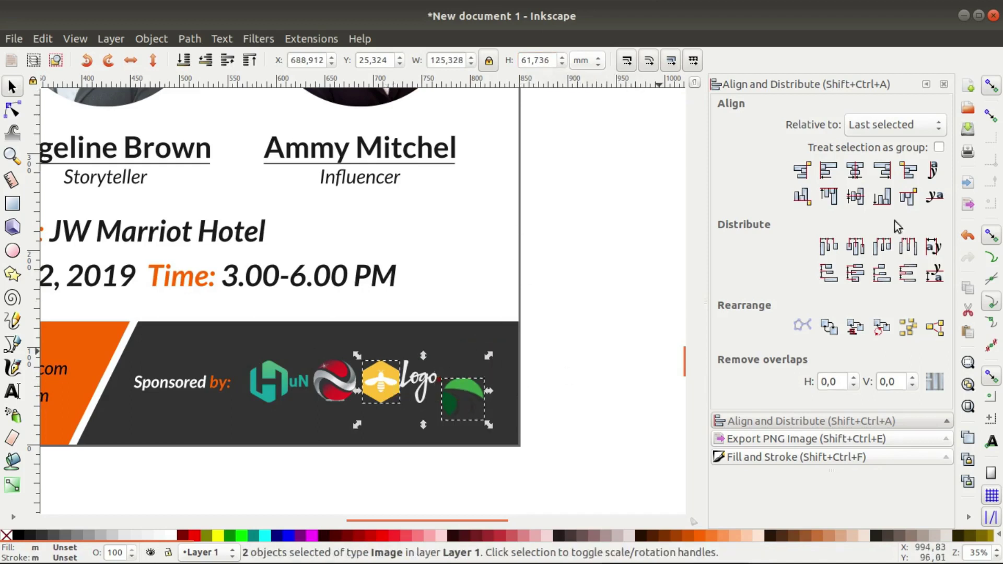
{"action": "left_click", "coordinate": [855, 196]}
{"action": "left_click", "coordinate": [604, 337]}
Step: Select all sponsor logos and nudge them with arrow keys to start evening the spacing
{"action": "left_click_drag", "start_coordinate": [565, 435], "coordinate": [245, 334]}
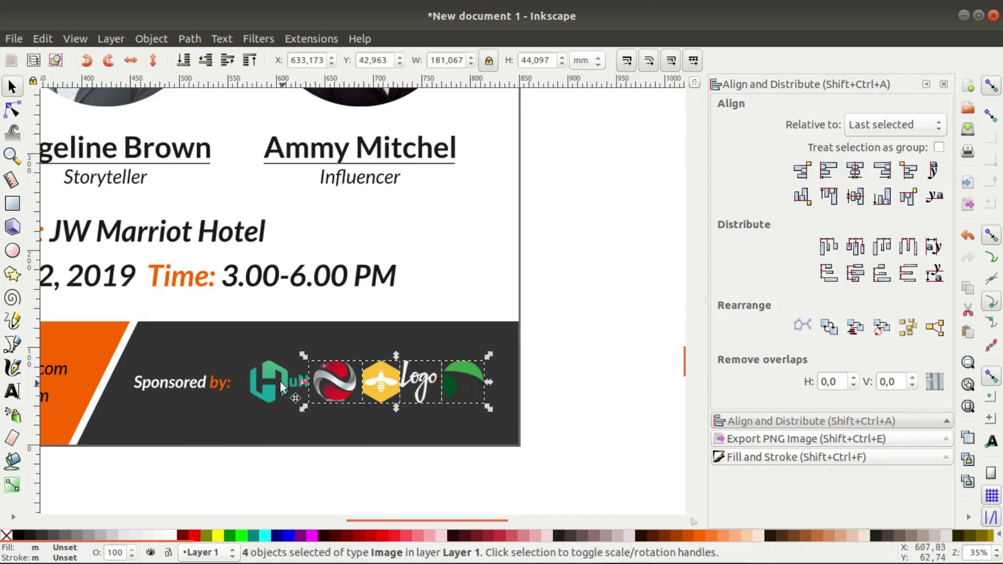
{"action": "key", "text": "Left"}
{"action": "key", "text": "Left"}
{"action": "key", "text": "Left"}
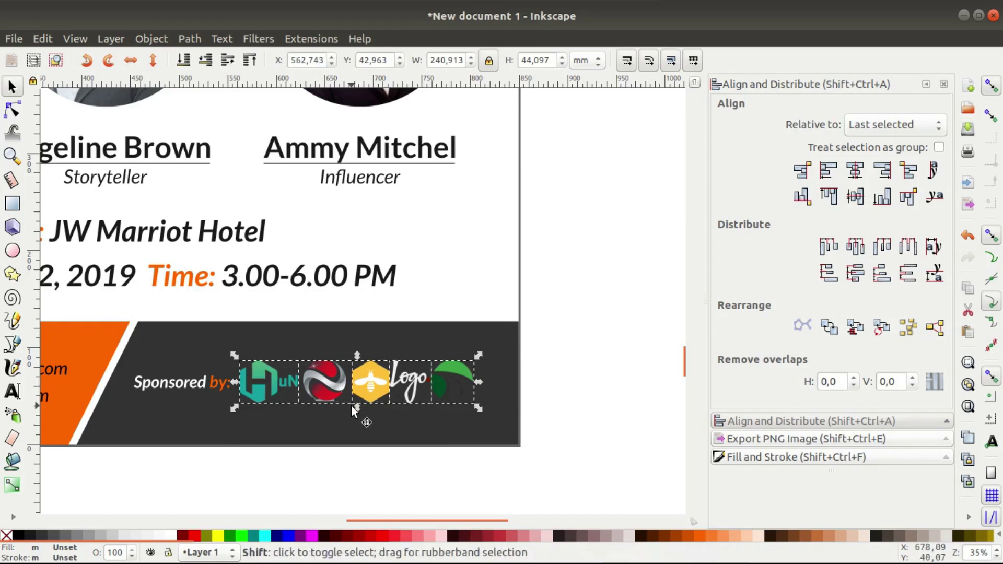
{"action": "left_click", "coordinate": [263, 377], "text": "shift"}
{"action": "key", "text": "shift+Right"}
{"action": "key", "text": "shift+Right"}
{"action": "key", "text": "shift+Right"}
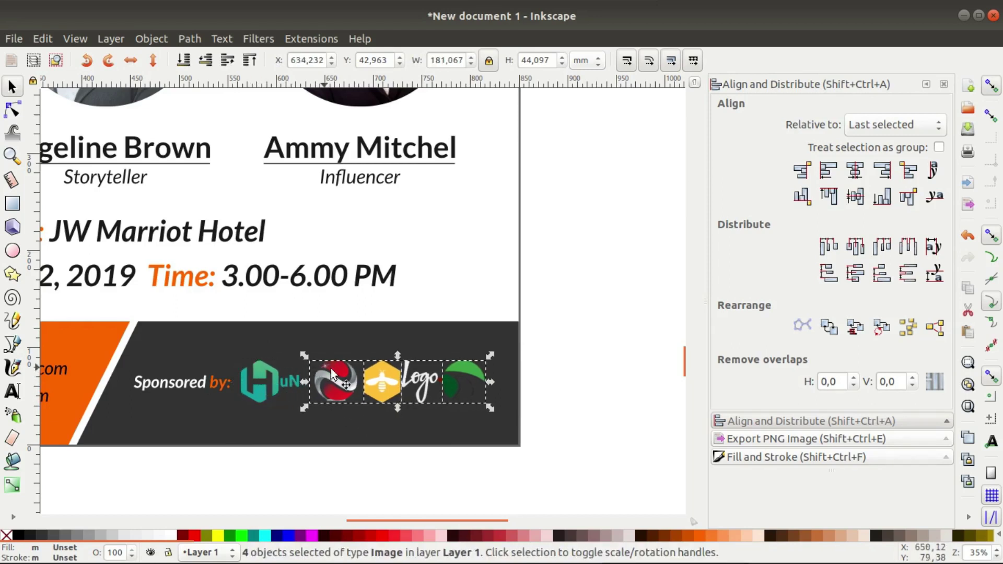
{"action": "left_click", "coordinate": [340, 373], "text": "shift"}
Step: Nudge the bee, Logo and green logos right to even out the spacing
{"action": "key", "text": "shift+Right"}
{"action": "key", "text": "shift+Right"}
{"action": "key", "text": "shift+Right"}
{"action": "left_click", "coordinate": [396, 383], "text": "shift"}
{"action": "key", "text": "shift+Right"}
{"action": "key", "text": "shift+Right"}
{"action": "key", "text": "shift+Right"}
{"action": "left_click", "coordinate": [459, 378], "text": "shift"}
{"action": "key", "text": "shift+Right"}
{"action": "key", "text": "shift+Right"}
Step: Group the five sponsor logos, shrink to about 91%, and centre them vertically on 'Sponsored by:'
{"action": "left_click_drag", "start_coordinate": [584, 441], "coordinate": [233, 328]}
{"action": "key", "text": "ctrl+g"}
{"action": "left_click_drag", "start_coordinate": [542, 359], "coordinate": [513, 363]}
{"action": "left_click", "coordinate": [178, 382], "text": "shift"}
{"action": "left_click", "coordinate": [855, 197]}
Step: Repeat the vertical centring of the logo group on the label, then undo it
{"action": "key", "text": "Escape"}
{"action": "left_click", "coordinate": [262, 390]}
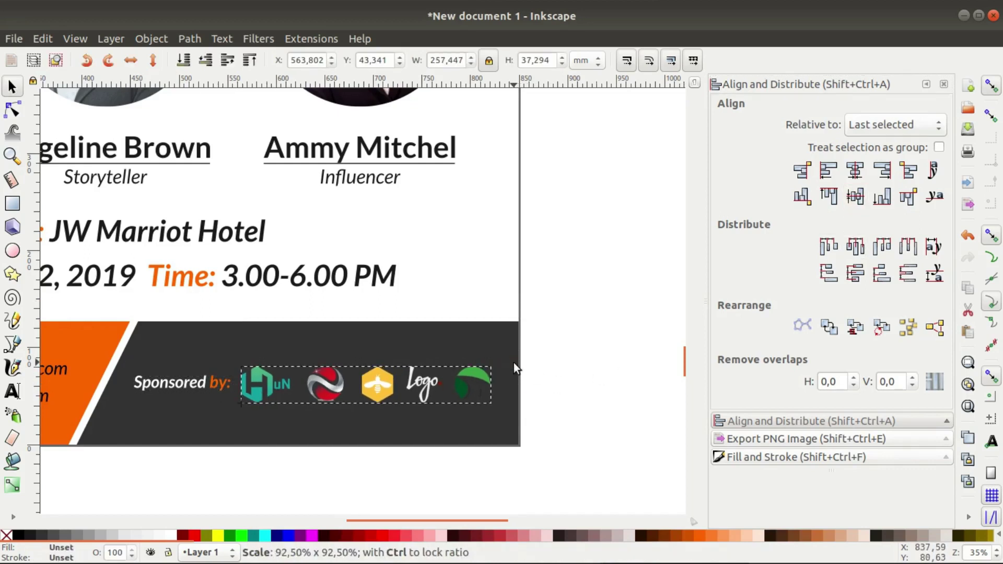
{"action": "left_click", "coordinate": [177, 382], "text": "shift"}
{"action": "left_click", "coordinate": [855, 196]}
{"action": "key", "text": "ctrl+z"}
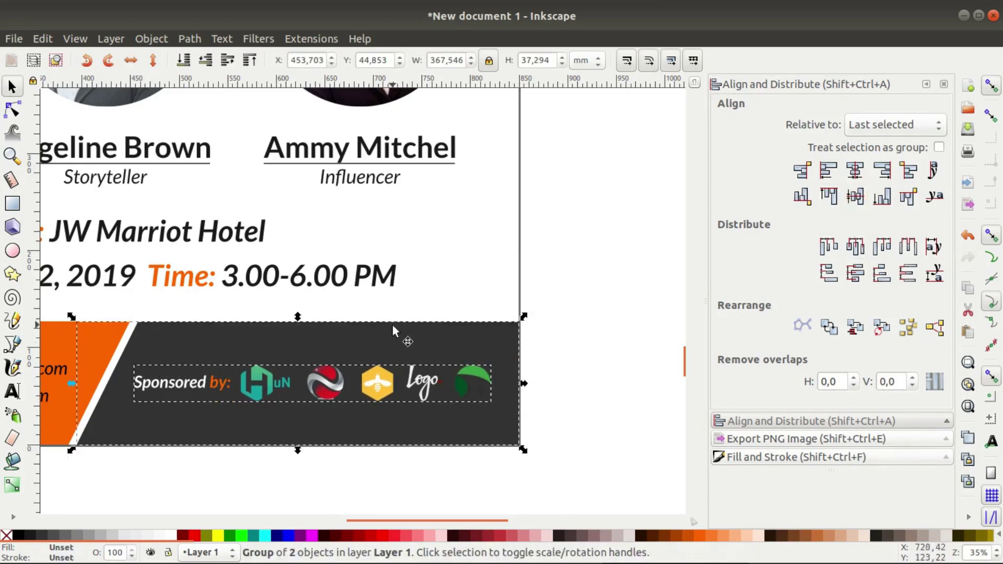
{"action": "key", "text": "Escape"}
Step: Nudge the sponsor group slightly right and centre it vertically in the dark footer band
{"action": "left_click", "coordinate": [463, 393]}
{"action": "key", "text": "Right"}
{"action": "key", "text": "Right"}
{"action": "key", "text": "Right"}
{"action": "left_click", "coordinate": [482, 332], "text": "shift"}
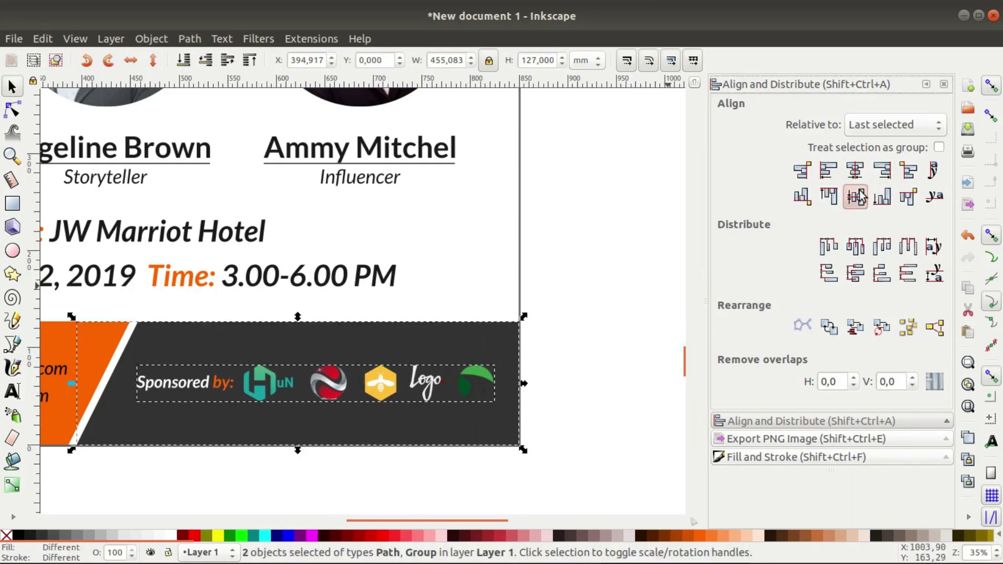
{"action": "left_click", "coordinate": [588, 274]}
{"action": "scroll", "coordinate": [589, 274], "scroll_direction": "down", "scroll_amount": 2, "text": "ctrl"}
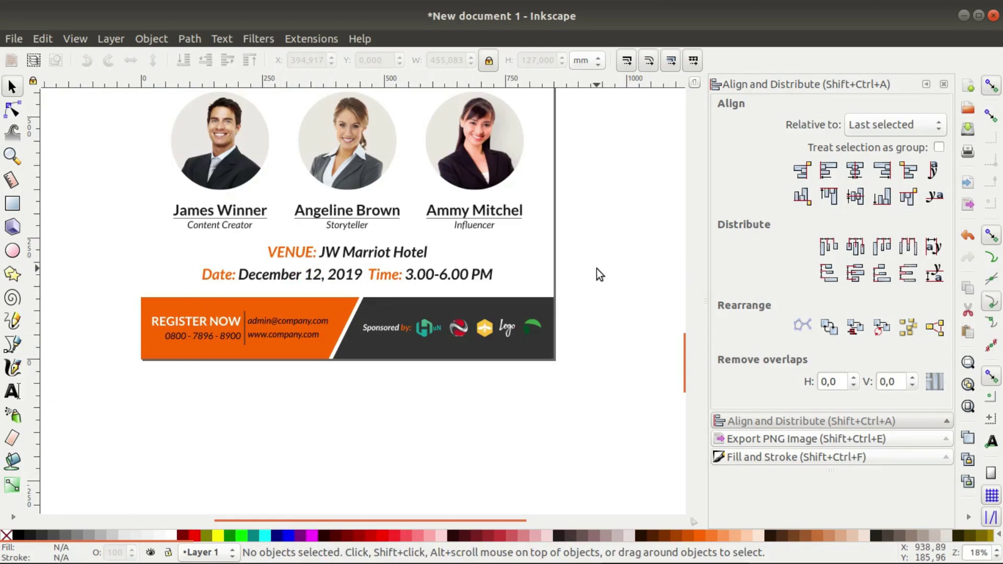
{"action": "scroll", "coordinate": [597, 268], "scroll_direction": "up", "scroll_amount": 1}
{"action": "scroll", "coordinate": [597, 268], "scroll_direction": "up", "scroll_amount": 4}
{"action": "scroll", "coordinate": [597, 268], "scroll_direction": "up", "scroll_amount": 4}
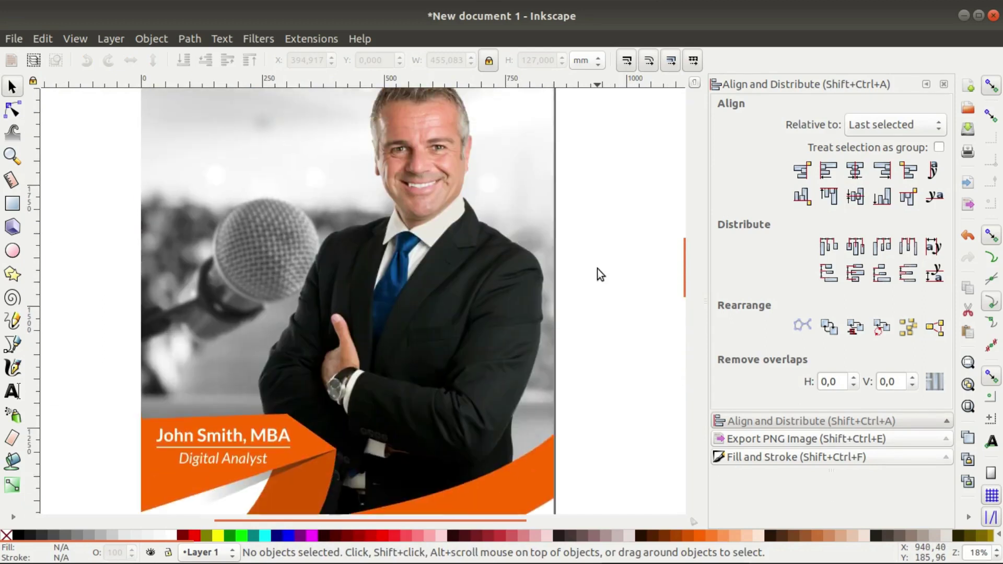
{"action": "scroll", "coordinate": [597, 269], "scroll_direction": "up", "scroll_amount": 4}
{"action": "left_click", "coordinate": [13, 274]}
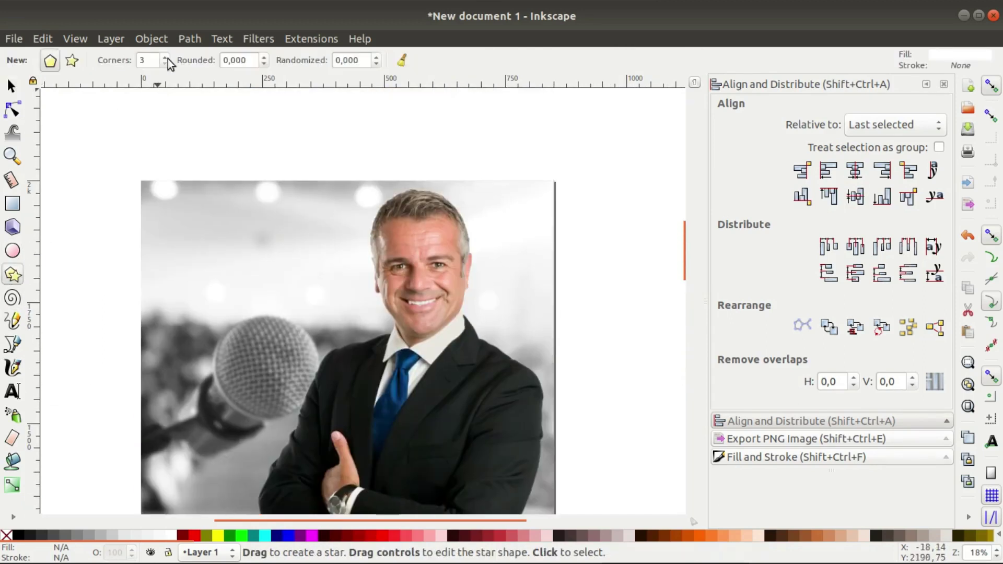
{"action": "scroll", "coordinate": [187, 206], "scroll_direction": "up", "scroll_amount": 1, "text": "ctrl"}
Step: Draw a white hexagon over the seminar photo and move it into position
{"action": "scroll", "coordinate": [187, 206], "scroll_direction": "up", "scroll_amount": 1, "text": "ctrl"}
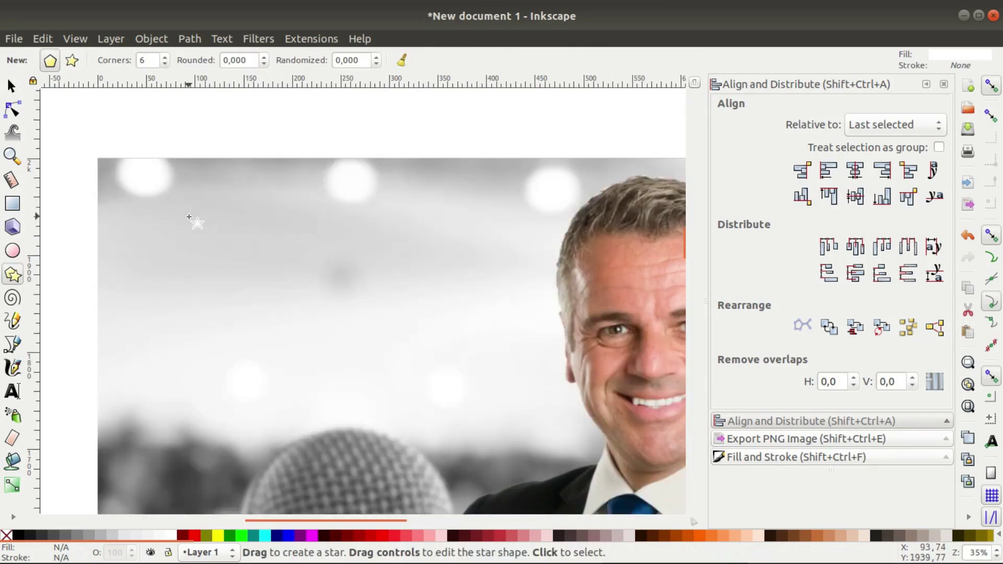
{"action": "left_click_drag", "start_coordinate": [203, 255], "coordinate": [208, 353]}
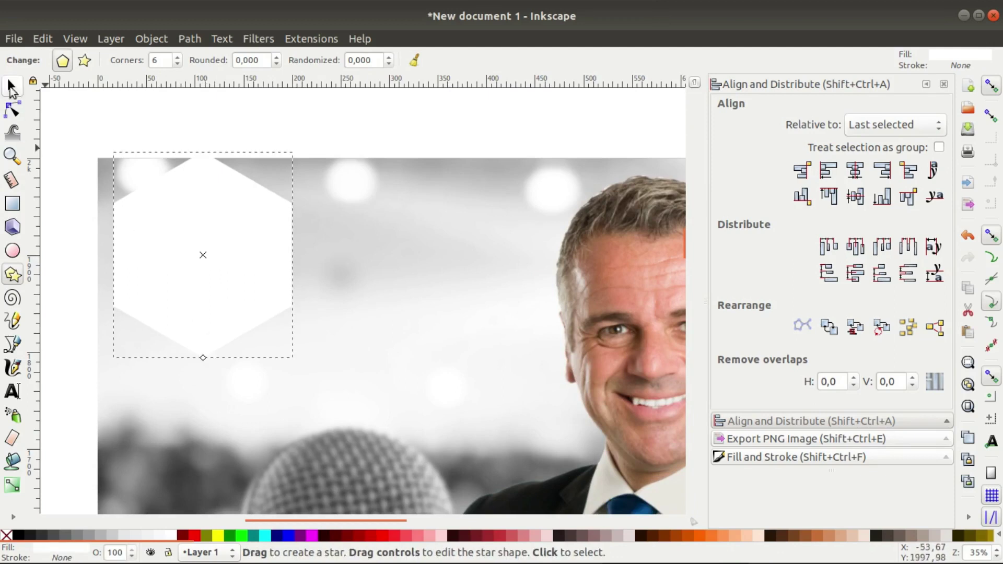
{"action": "key", "text": "s"}
{"action": "left_click_drag", "start_coordinate": [209, 254], "coordinate": [309, 292]}
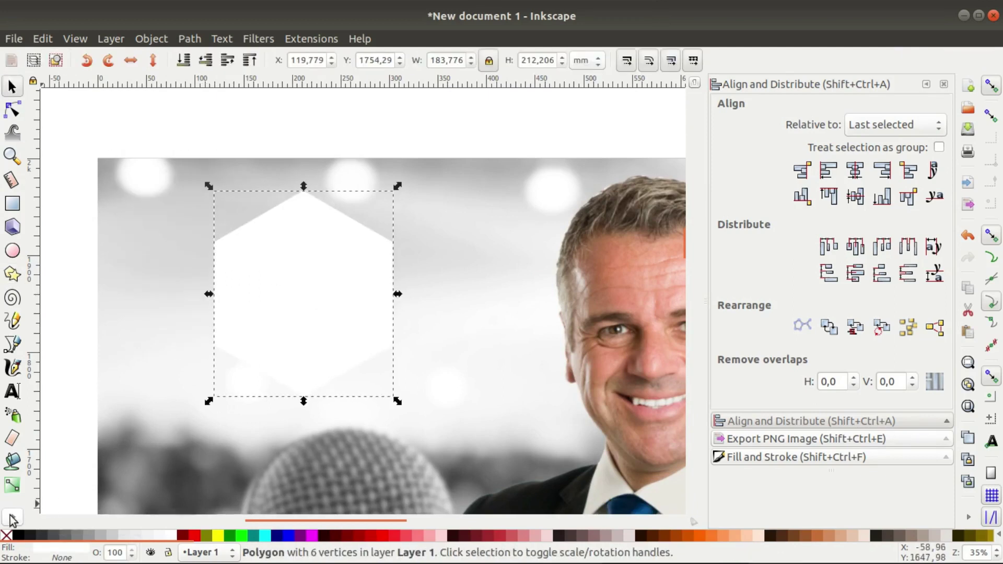
Step: Duplicate the hexagon, fill the copy dark brown, shrink it and centre it on the white one
{"action": "right_click", "coordinate": [311, 339]}
{"action": "key", "text": "Escape"}
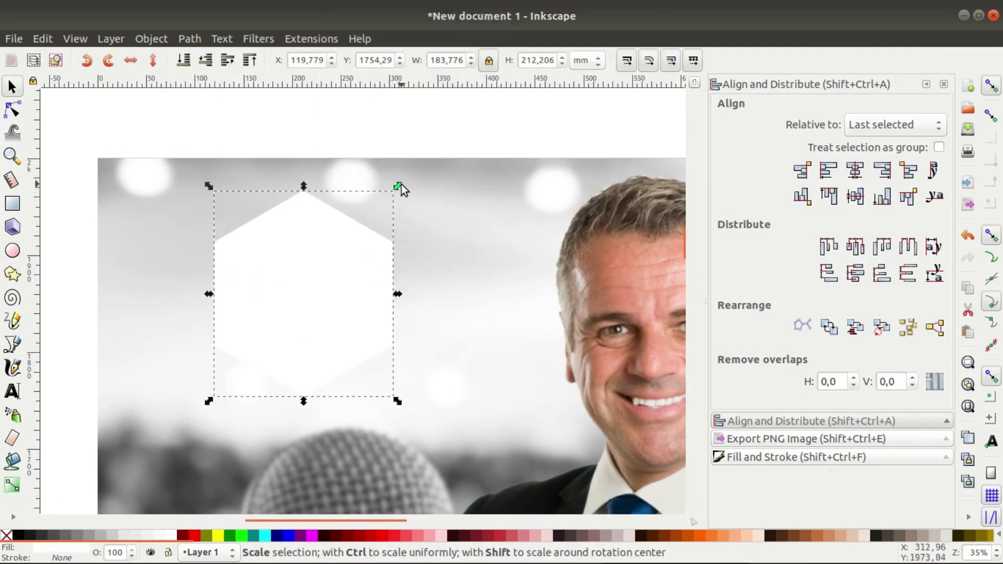
{"action": "left_click_drag", "start_coordinate": [401, 184], "coordinate": [375, 235]}
{"action": "key", "text": "Escape"}
{"action": "left_click", "coordinate": [651, 535]}
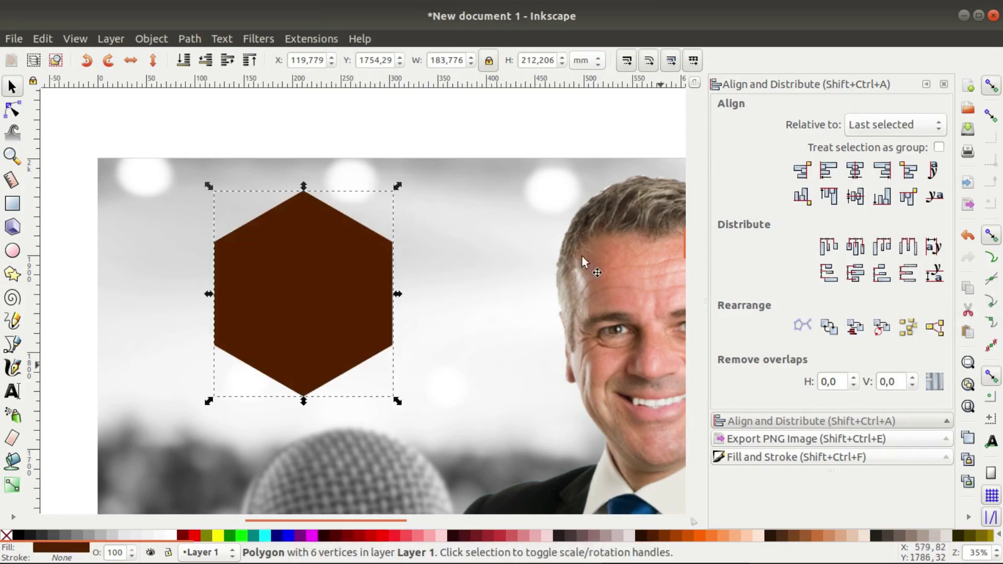
{"action": "left_click_drag", "start_coordinate": [397, 186], "coordinate": [378, 237]}
{"action": "left_click", "coordinate": [855, 170]}
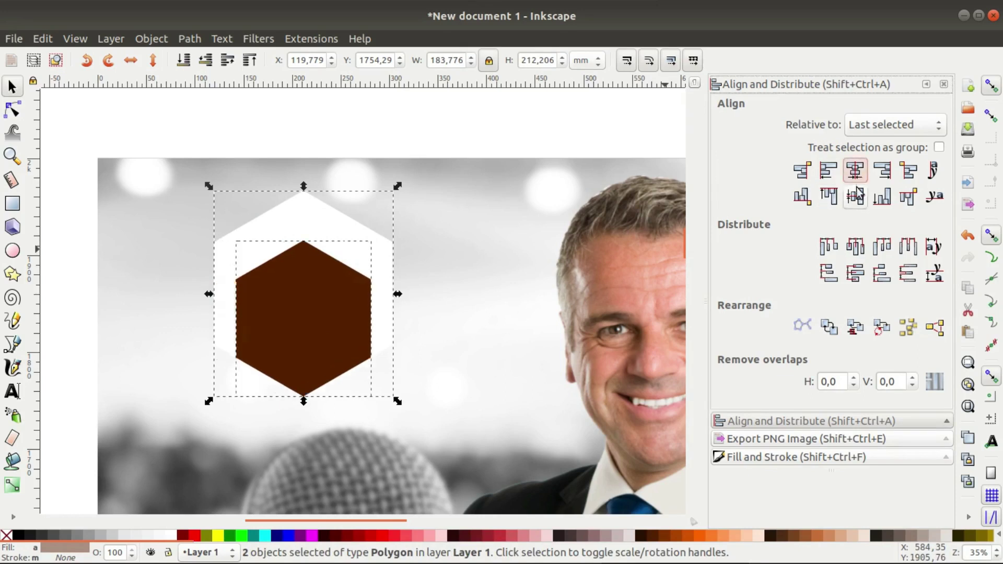
{"action": "left_click", "coordinate": [855, 196]}
Step: Shrink the brown hexagon slightly and re-centre it on the white hexagon
{"action": "left_click", "coordinate": [392, 287], "text": "shift"}
{"action": "key", "text": "Escape"}
{"action": "left_click", "coordinate": [318, 285]}
{"action": "left_click", "coordinate": [389, 250], "text": "shift"}
{"action": "left_click_drag", "start_coordinate": [375, 211], "coordinate": [319, 276]}
{"action": "left_click", "coordinate": [855, 170]}
{"action": "left_click", "coordinate": [855, 196]}
Step: Duplicate the brown hexagon, centre the copy, and convert the hexagons to paths
{"action": "left_click", "coordinate": [290, 290]}
{"action": "right_click", "coordinate": [290, 291]}
{"action": "left_click", "coordinate": [336, 103]}
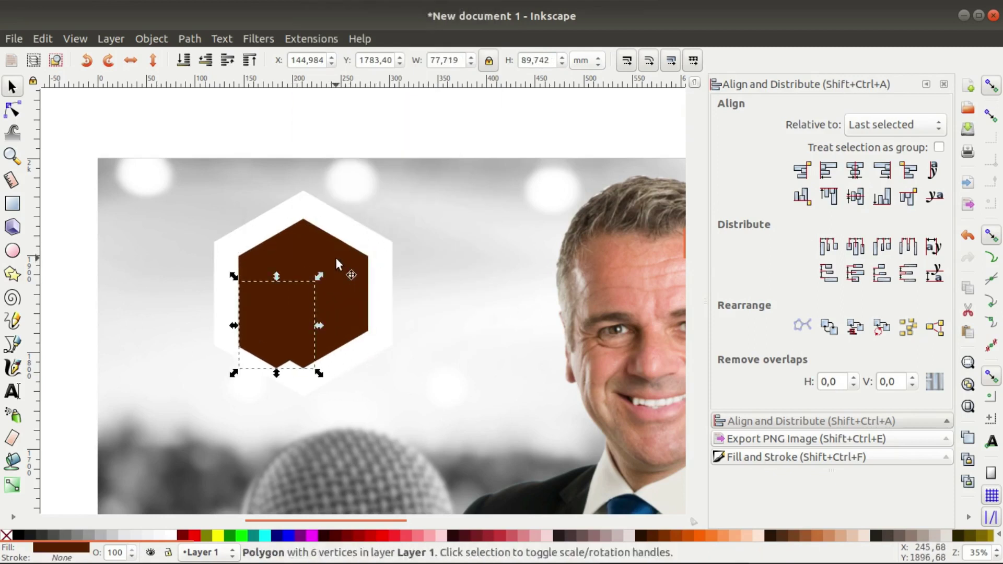
{"action": "left_click", "coordinate": [282, 305], "text": "shift"}
{"action": "left_click", "coordinate": [855, 170]}
{"action": "left_click", "coordinate": [855, 196]}
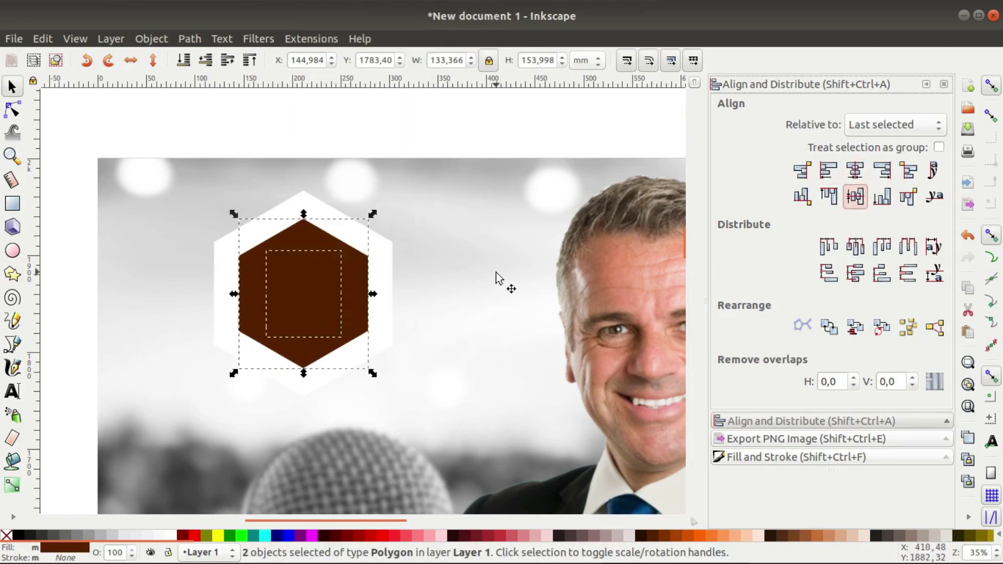
{"action": "left_click", "coordinate": [314, 215], "text": "shift"}
{"action": "left_click", "coordinate": [190, 39]}
{"action": "left_click", "coordinate": [224, 58]}
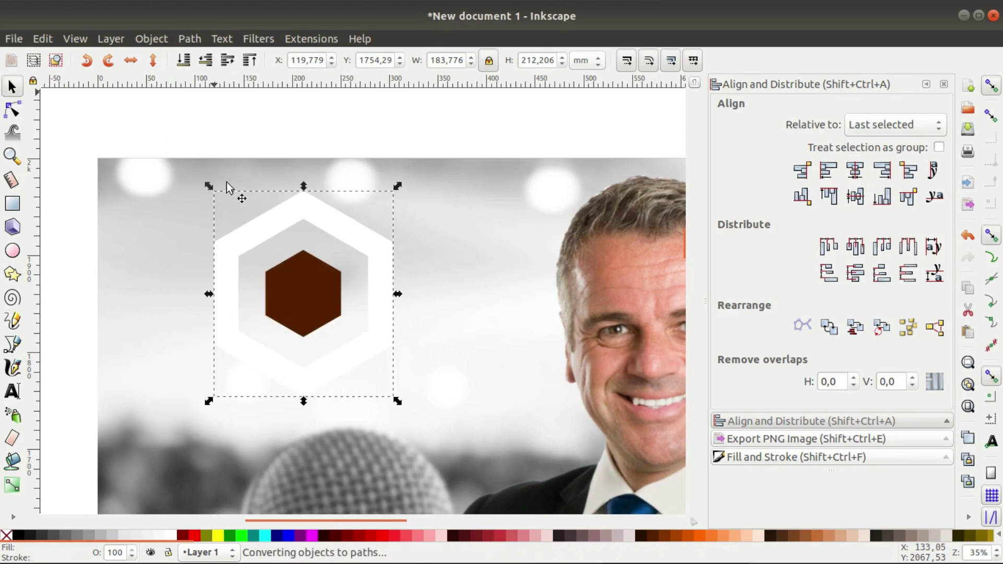
Step: Shrink the brown hexagon, centre it in the ring, and fill the outer ring near-black
{"action": "left_click", "coordinate": [324, 278]}
{"action": "scroll", "coordinate": [312, 265], "scroll_direction": "up", "scroll_amount": 2, "text": "ctrl"}
{"action": "left_click_drag", "start_coordinate": [375, 230], "coordinate": [365, 242]}
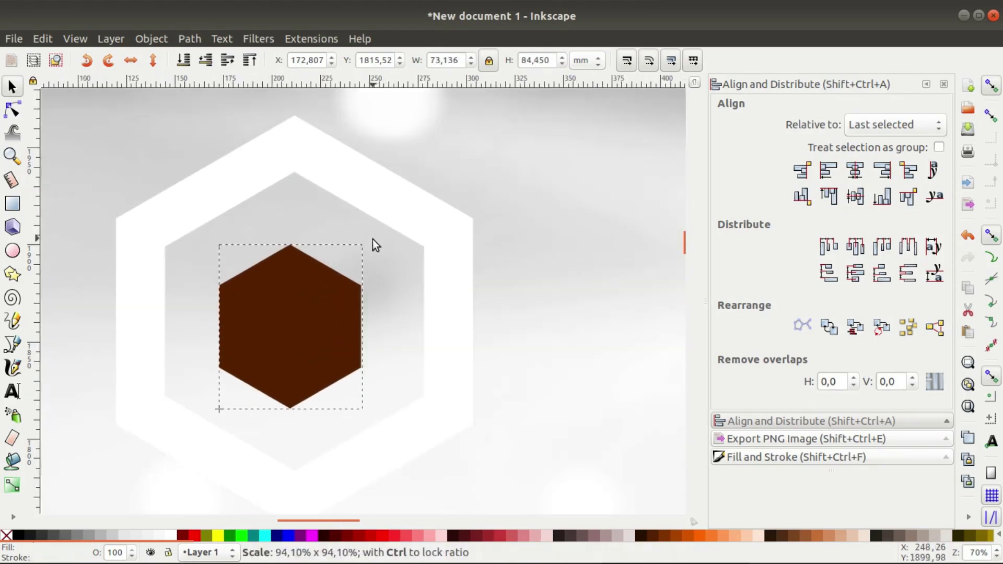
{"action": "left_click", "coordinate": [432, 251], "text": "shift"}
{"action": "left_click", "coordinate": [855, 170]}
{"action": "left_click", "coordinate": [855, 196]}
{"action": "left_click", "coordinate": [512, 279]}
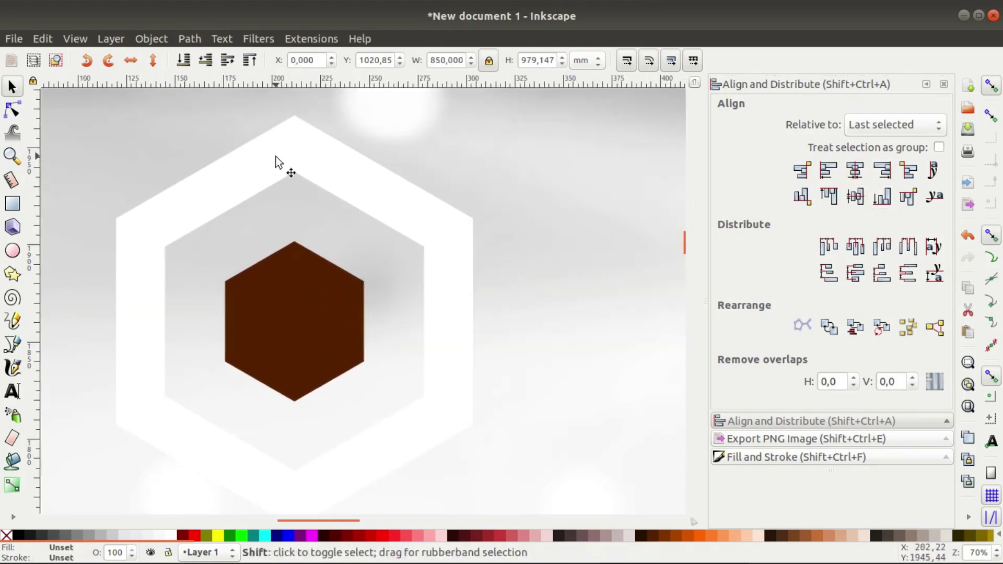
{"action": "left_click", "coordinate": [30, 535]}
{"action": "left_click", "coordinate": [306, 298]}
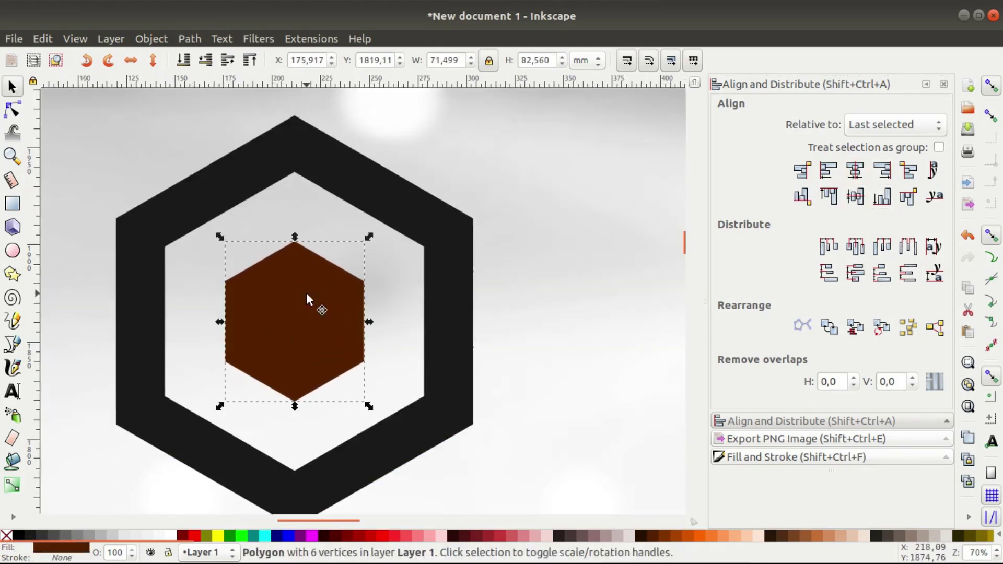
Step: Draw an orange bar across the hexagon and convert it to a path
{"action": "left_click", "coordinate": [12, 204]}
{"action": "left_click_drag", "start_coordinate": [147, 326], "coordinate": [498, 377]}
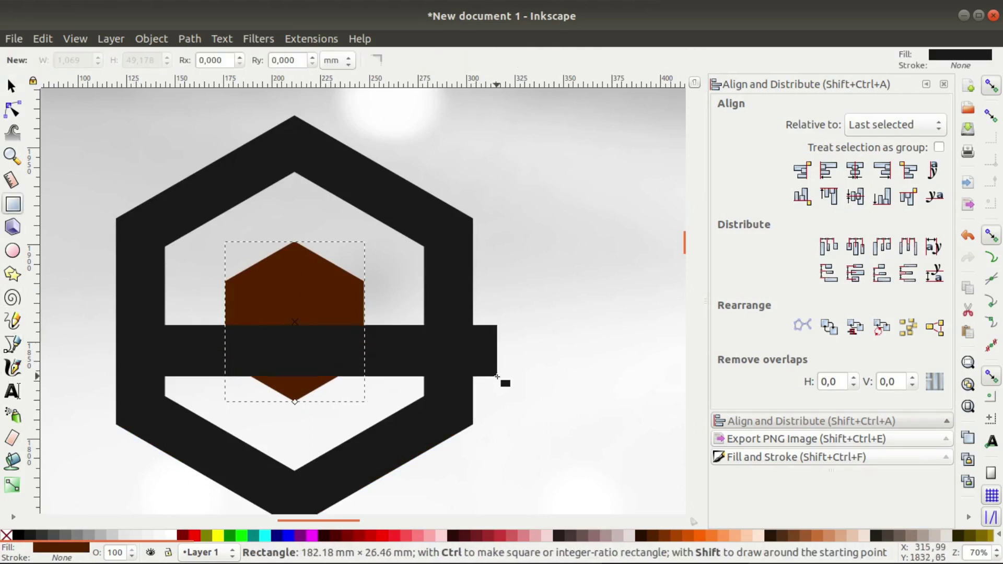
{"action": "left_click", "coordinate": [686, 535]}
{"action": "left_click", "coordinate": [190, 39]}
{"action": "left_click", "coordinate": [236, 251]}
Step: Bend the bar's top and bottom edges with node editing into a curved swoosh
{"action": "key", "text": "n"}
{"action": "left_click", "coordinate": [497, 376]}
{"action": "left_click_drag", "start_coordinate": [497, 376], "coordinate": [500, 441]}
{"action": "left_click_drag", "start_coordinate": [427, 325], "coordinate": [340, 292]}
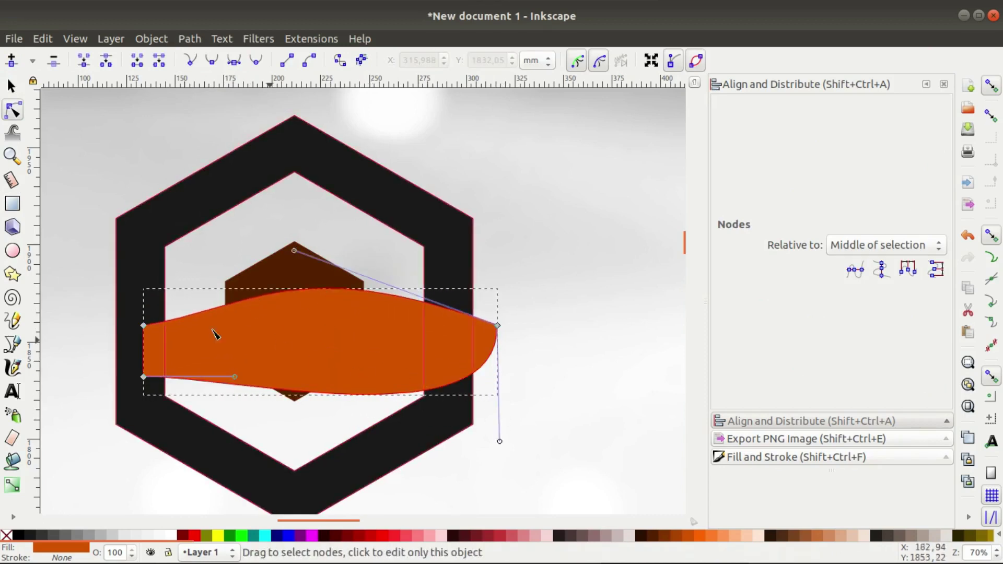
{"action": "key", "text": "ctrl+z"}
{"action": "left_click_drag", "start_coordinate": [500, 442], "coordinate": [338, 360]}
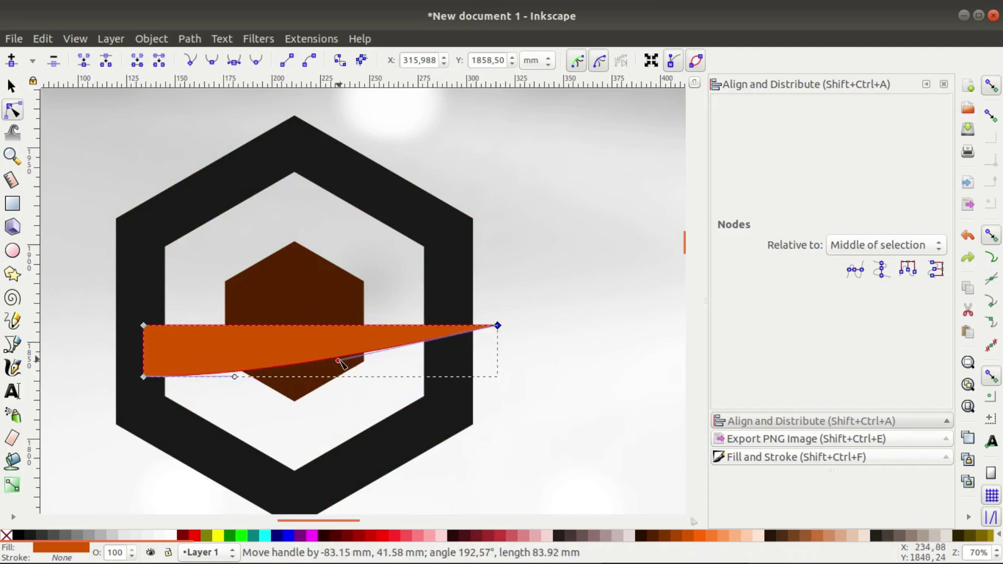
{"action": "mouse_move", "coordinate": [423, 325]}
{"action": "left_mouse_down"}
{"action": "mouse_move", "coordinate": [423, 311]}
{"action": "mouse_move", "coordinate": [305, 312]}
{"action": "mouse_move", "coordinate": [191, 294]}
{"action": "left_mouse_up"}
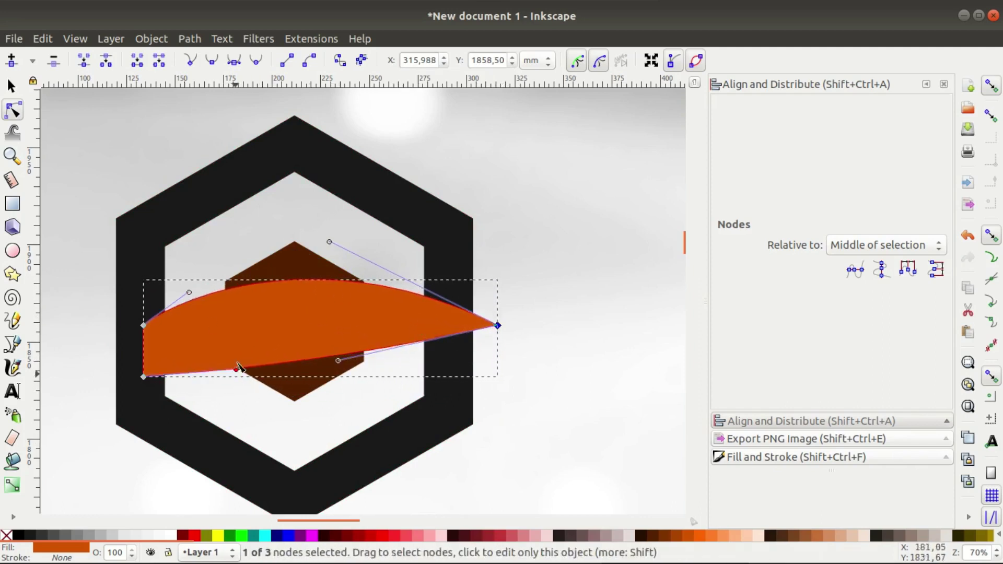
{"action": "left_click_drag", "start_coordinate": [235, 376], "coordinate": [214, 314]}
{"action": "left_click_drag", "start_coordinate": [338, 360], "coordinate": [362, 282]}
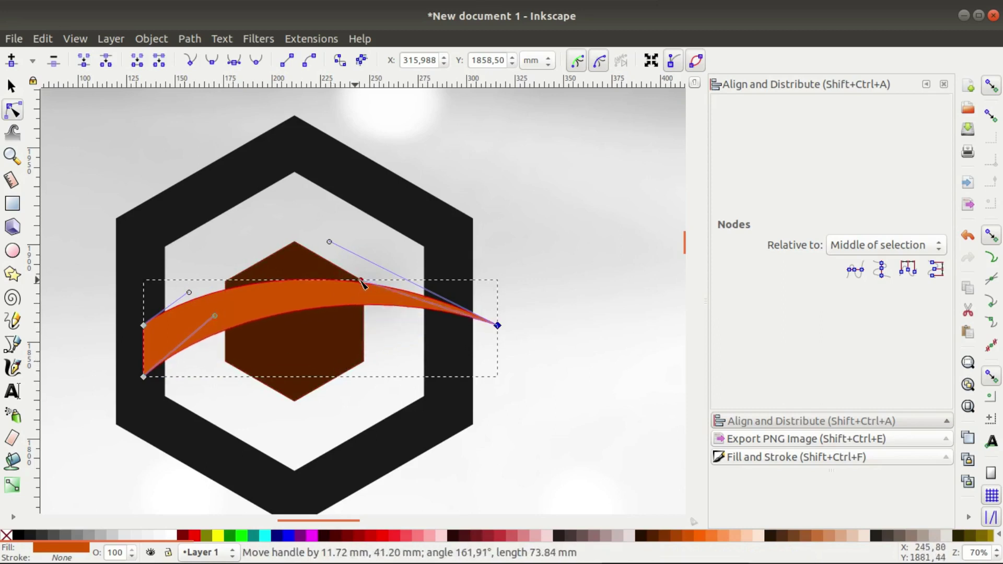
Step: Enlarge the orange swoosh and align its left edge with the hexagon ring
{"action": "left_click", "coordinate": [13, 87]}
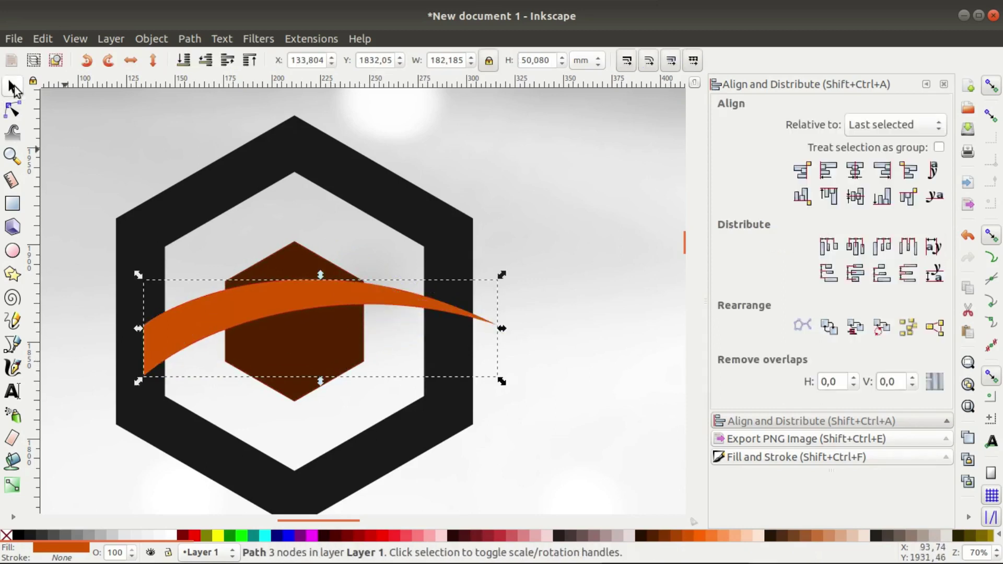
{"action": "left_click_drag", "start_coordinate": [501, 275], "coordinate": [596, 249]}
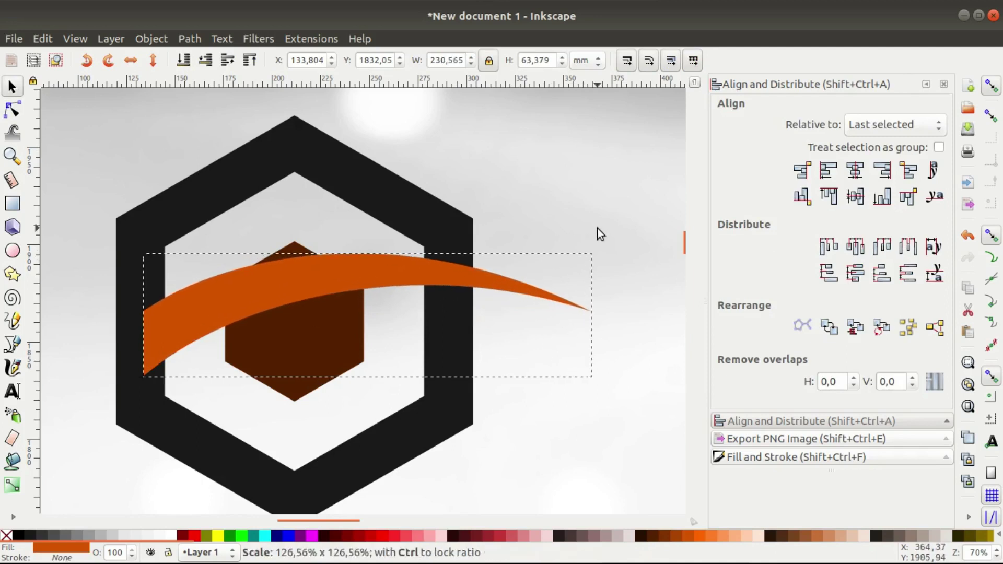
{"action": "left_click", "coordinate": [148, 286], "text": "shift"}
{"action": "left_click", "coordinate": [818, 179]}
{"action": "left_click", "coordinate": [179, 319]}
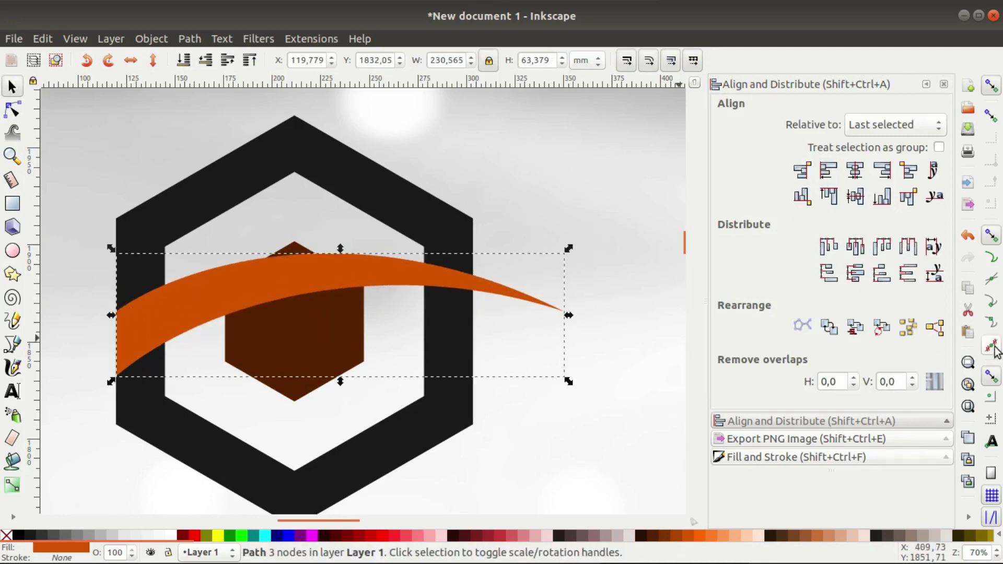
Step: Subtract the orange swoosh from the brown inner hexagon with Path Difference
{"action": "left_click_drag", "start_coordinate": [164, 320], "coordinate": [163, 369]}
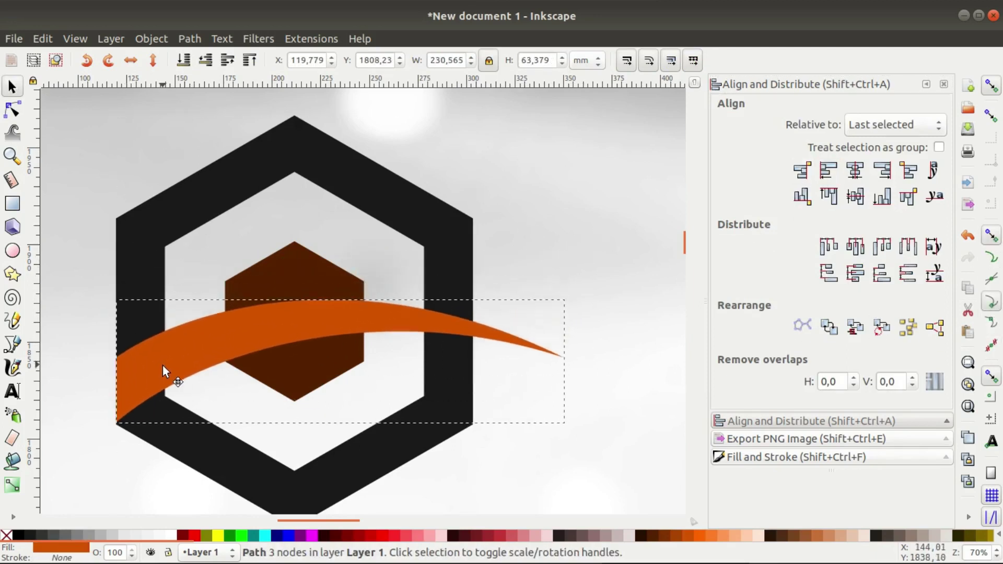
{"action": "left_click", "coordinate": [493, 245]}
{"action": "scroll", "coordinate": [494, 245], "scroll_direction": "down", "scroll_amount": 3}
{"action": "left_click", "coordinate": [246, 270]}
{"action": "right_click", "coordinate": [246, 270]}
{"action": "left_click", "coordinate": [281, 321]}
{"action": "left_click", "coordinate": [292, 210], "text": "shift"}
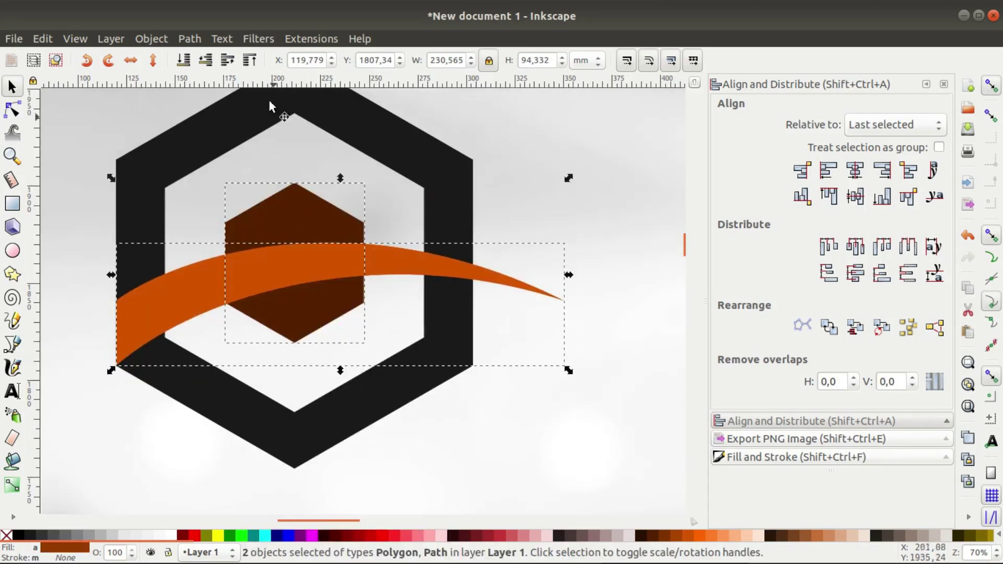
{"action": "left_click", "coordinate": [190, 38]}
{"action": "left_click", "coordinate": [217, 147]}
Step: Duplicate the swoosh and cut it out of the black outer hexagon
{"action": "right_click", "coordinate": [397, 261]}
{"action": "left_click", "coordinate": [437, 322]}
{"action": "left_click", "coordinate": [432, 242], "text": "shift"}
{"action": "left_click", "coordinate": [190, 38]}
{"action": "left_click", "coordinate": [219, 148]}
Step: Try combining the swoosh with the black hexagon, then undo the combine
{"action": "left_click", "coordinate": [127, 310]}
{"action": "mouse_move", "coordinate": [189, 39]}
{"action": "left_click", "coordinate": [159, 363], "text": "shift"}
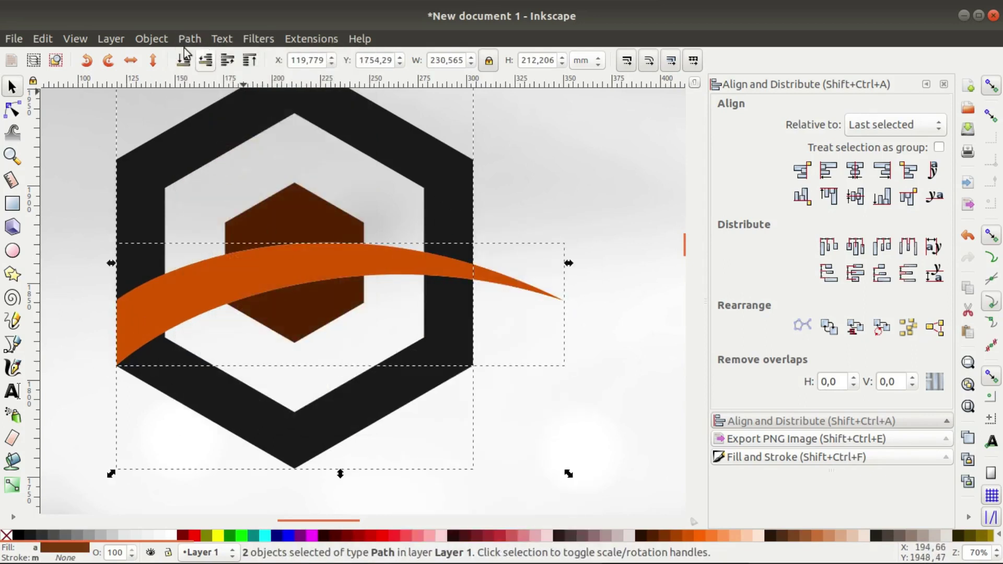
{"action": "left_click", "coordinate": [151, 38]}
{"action": "left_click", "coordinate": [223, 236]}
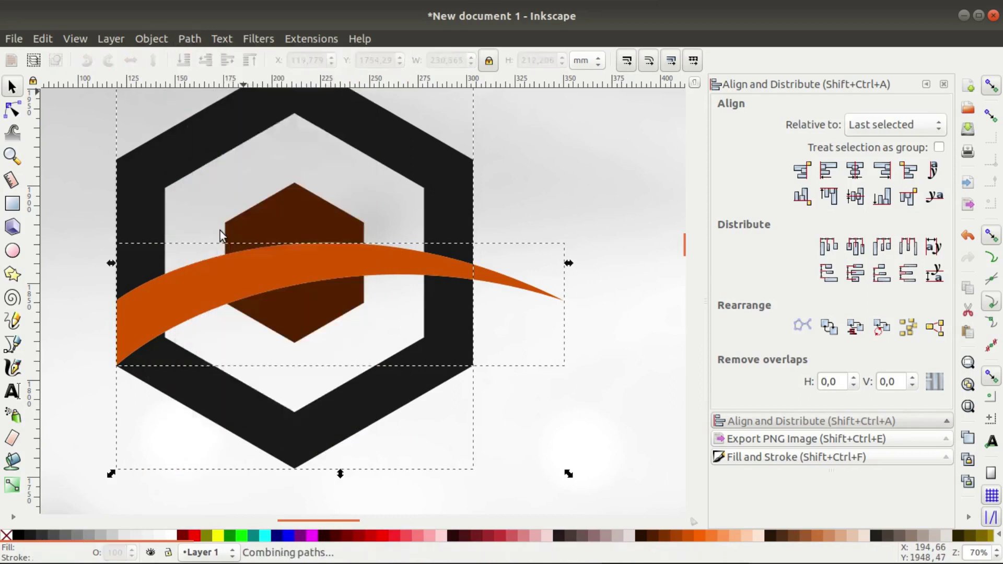
{"action": "key", "text": "ctrl+z"}
Step: Break the inner brown hexagon apart into separate top and bottom pieces
{"action": "left_click", "coordinate": [286, 230]}
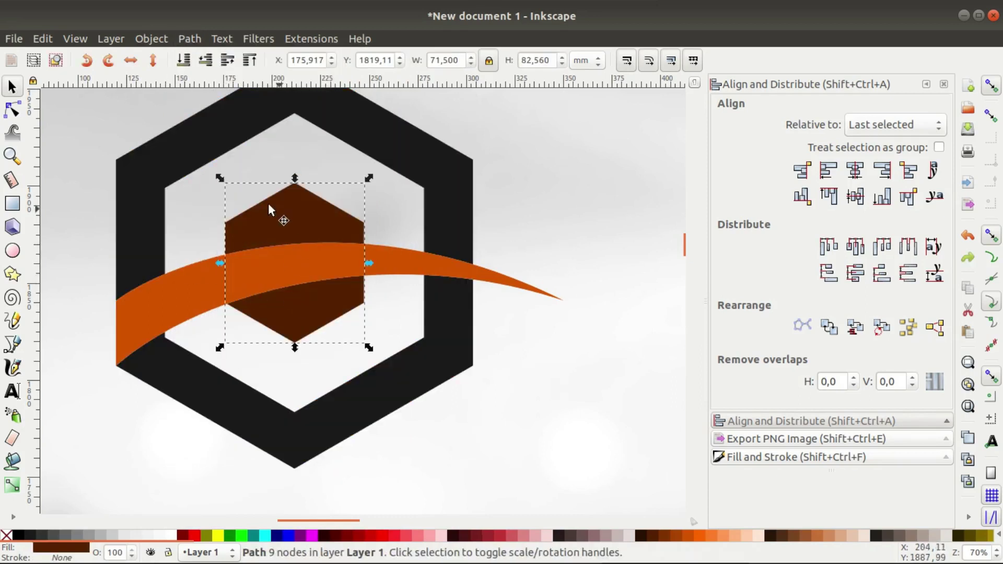
{"action": "left_click", "coordinate": [190, 38]}
{"action": "left_click", "coordinate": [218, 250]}
{"action": "left_click", "coordinate": [235, 222]}
{"action": "left_click", "coordinate": [145, 191], "text": "shift"}
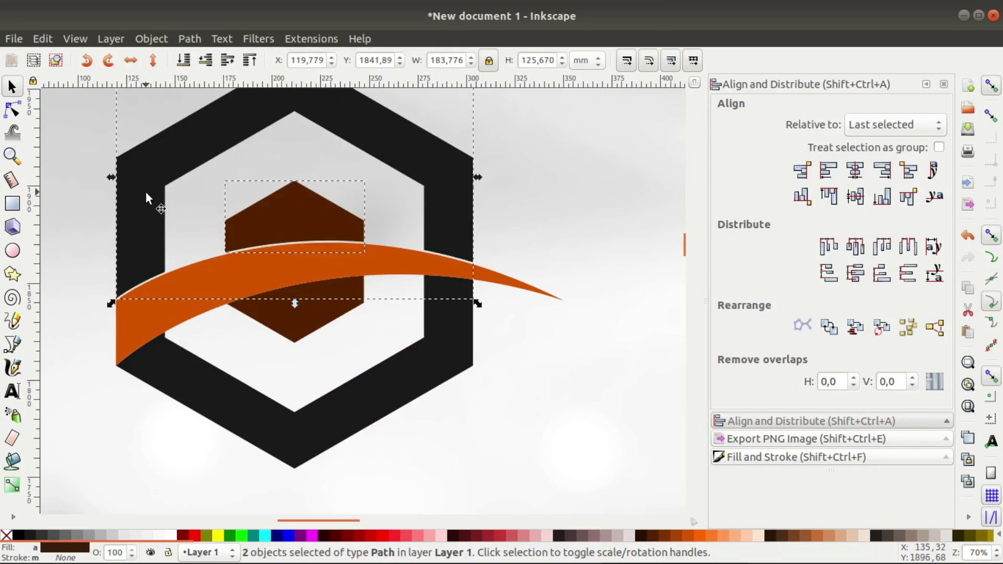
Step: Unite the orange swoosh with the lower black hexagon shape
{"action": "left_click", "coordinate": [137, 306]}
{"action": "left_click", "coordinate": [163, 373], "text": "shift"}
{"action": "left_click", "coordinate": [190, 38]}
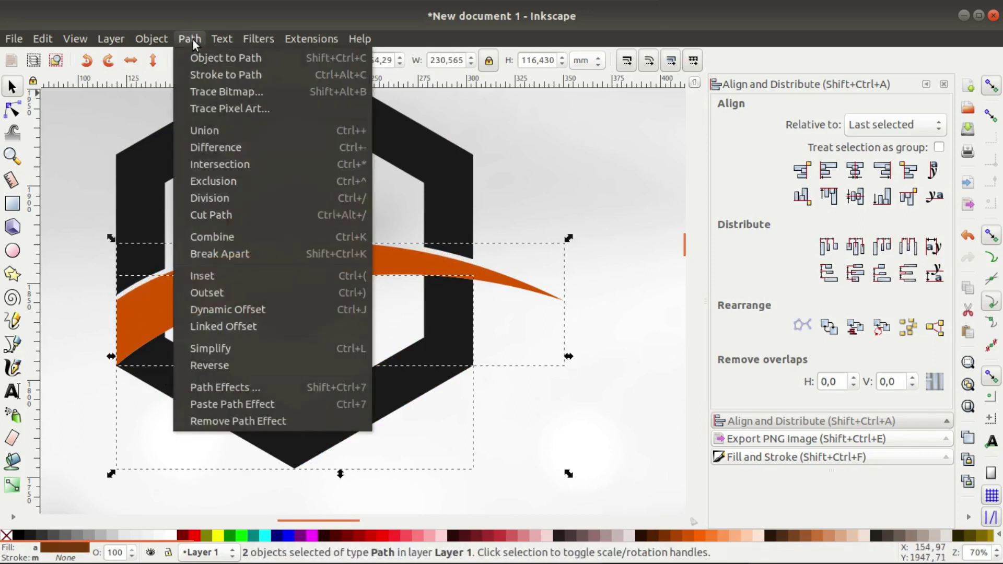
{"action": "left_click", "coordinate": [208, 131]}
Step: Nudge the lower brown piece down and recolour the lower shapes orange
{"action": "left_click", "coordinate": [294, 308]}
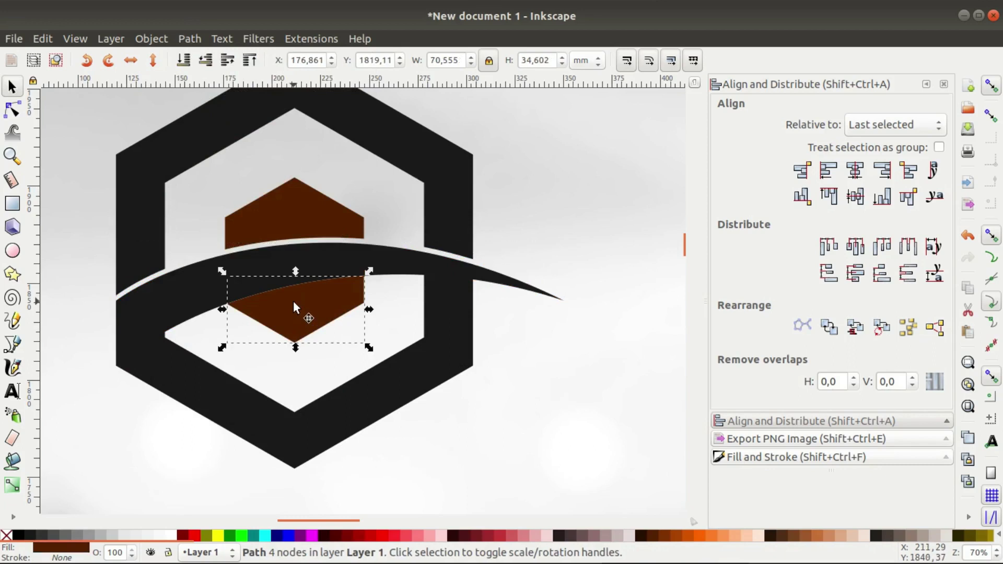
{"action": "key", "text": "Down"}
{"action": "key", "text": "Down"}
{"action": "key", "text": "Down"}
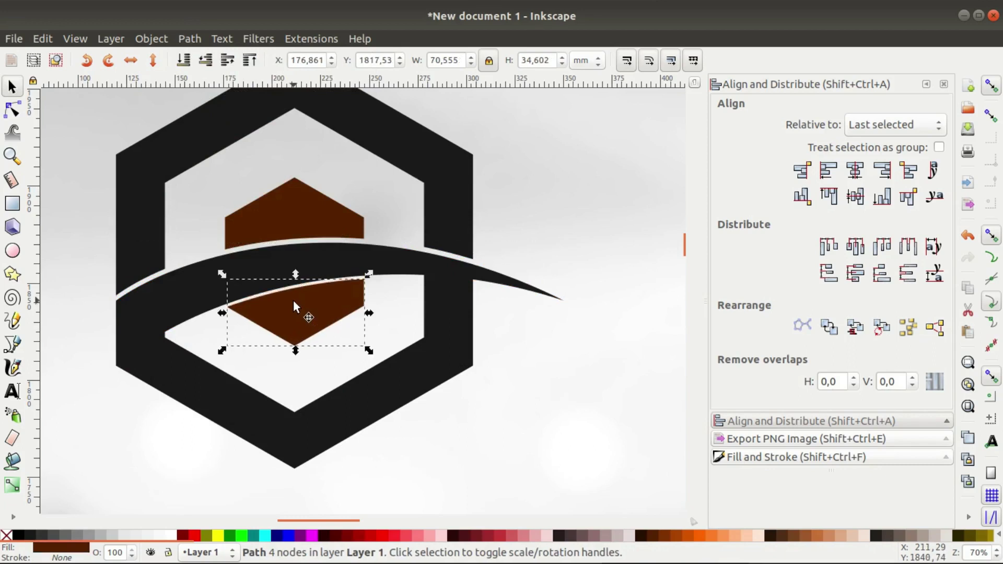
{"action": "left_click", "coordinate": [464, 309], "text": "shift"}
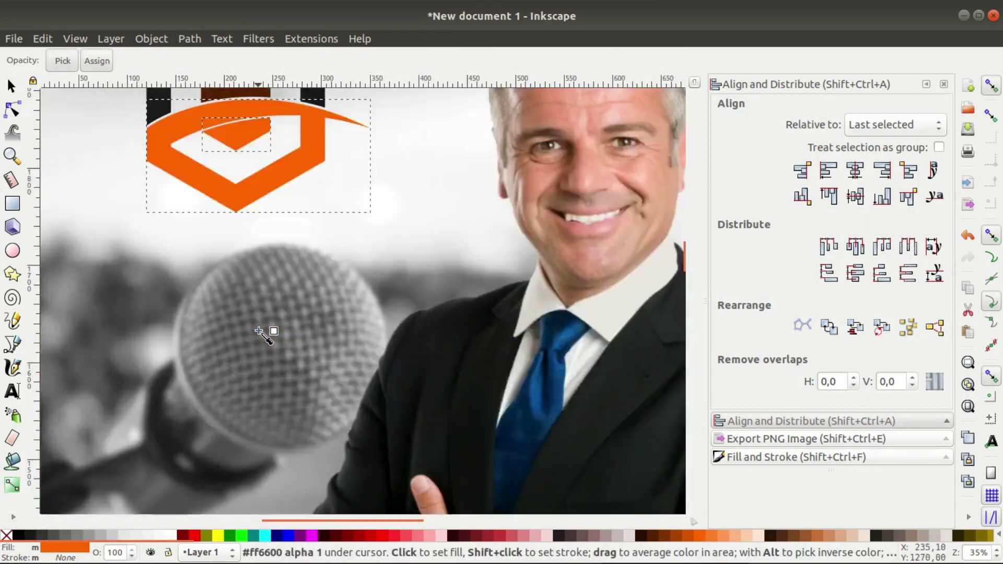
{"action": "scroll", "coordinate": [267, 335], "scroll_direction": "up", "scroll_amount": 10}
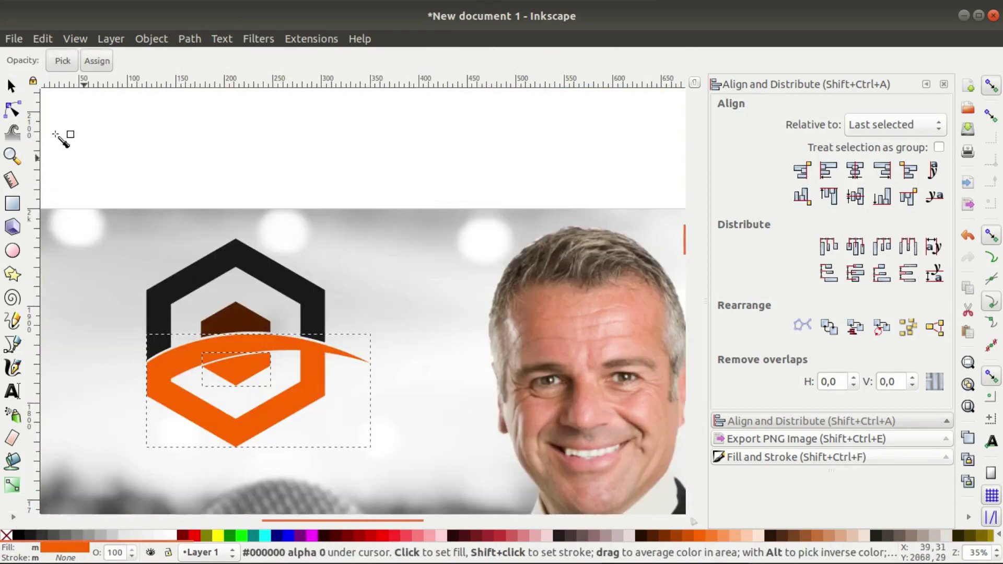
{"action": "left_click", "coordinate": [12, 86]}
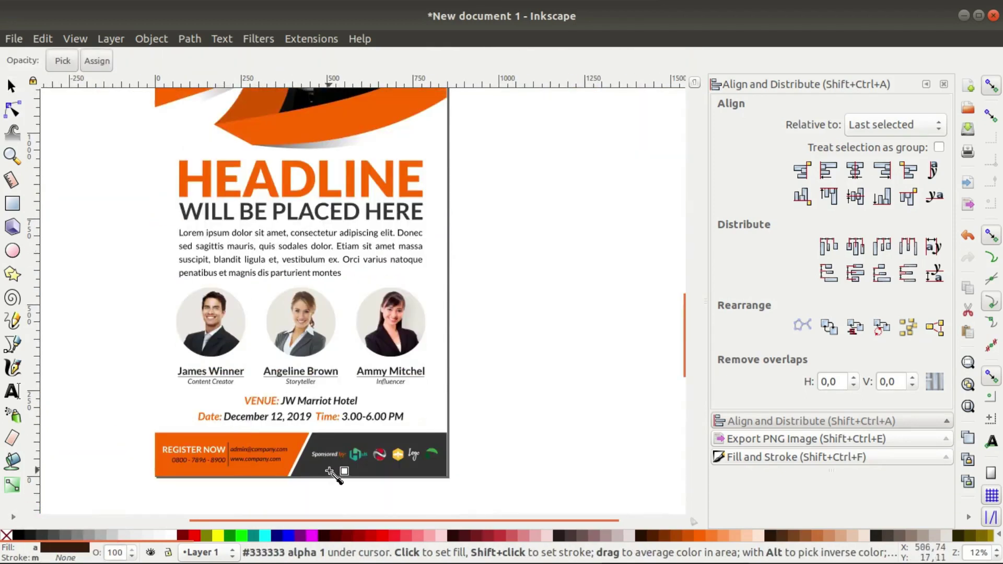
{"action": "scroll", "coordinate": [123, 313], "scroll_direction": "up", "scroll_amount": 10}
{"action": "scroll", "coordinate": [124, 314], "scroll_direction": "up", "scroll_amount": 5}
{"action": "left_click", "coordinate": [11, 86]}
Step: Select all four logo pieces and shrink the logo to about half size
{"action": "scroll", "coordinate": [172, 175], "scroll_direction": "up", "scroll_amount": 1}
{"action": "left_click", "coordinate": [173, 175]}
{"action": "mouse_move", "coordinate": [174, 174]}
{"action": "left_mouse_down"}
{"action": "mouse_move", "coordinate": [331, 358]}
{"action": "mouse_move", "coordinate": [269, 290]}
{"action": "left_mouse_up"}
{"action": "left_click", "coordinate": [235, 256]}
{"action": "left_click_drag", "start_coordinate": [235, 256], "coordinate": [203, 269]}
Step: Add COMPANY text beside the logo in the Futura font and enlarge it
{"action": "key", "text": "t"}
{"action": "left_click", "coordinate": [263, 269]}
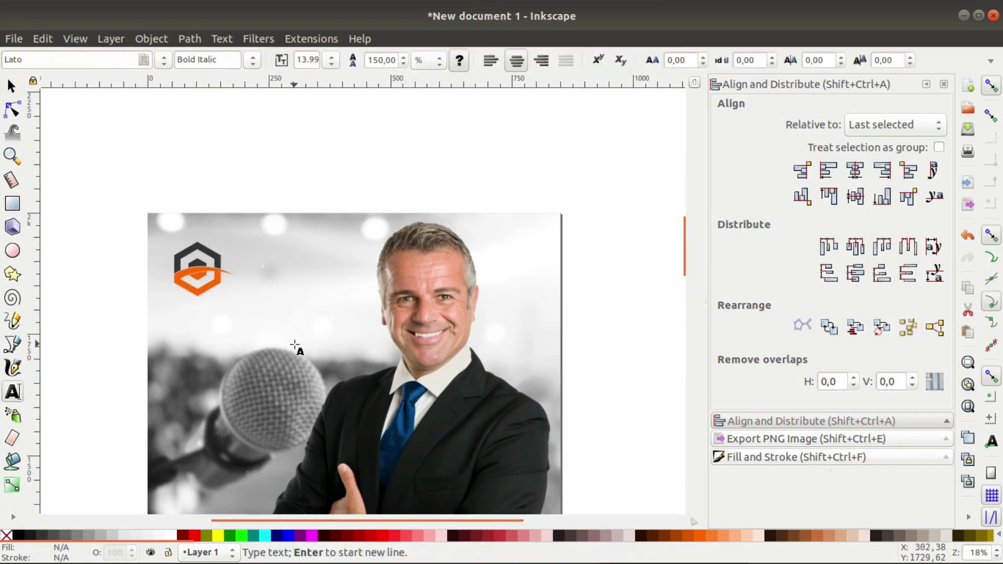
{"action": "double_click", "coordinate": [3, 60]}
{"action": "type", "text": "Futu"}
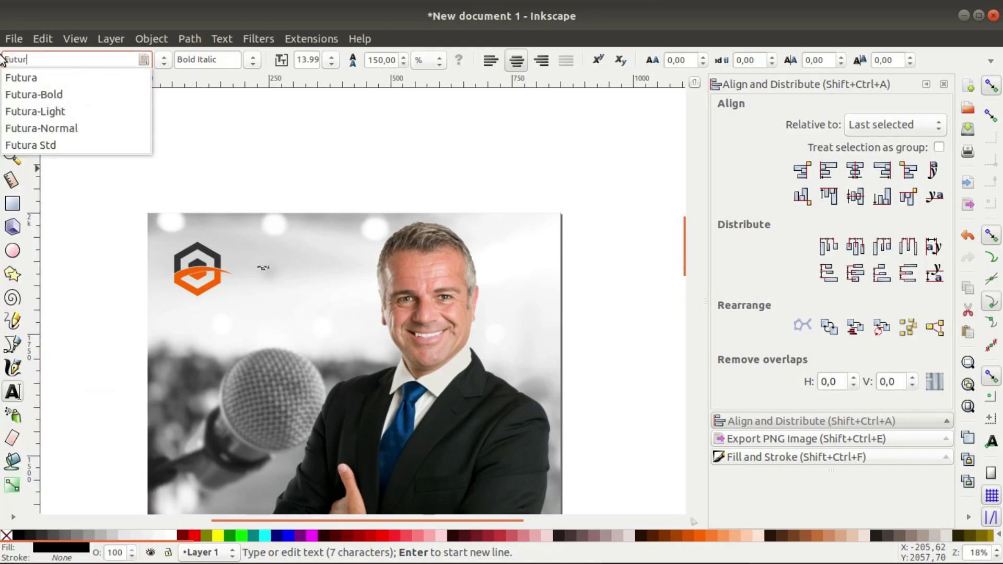
{"action": "type", "text": "r"}
{"action": "left_click", "coordinate": [11, 87]}
{"action": "left_click_drag", "start_coordinate": [275, 280], "coordinate": [345, 353]}
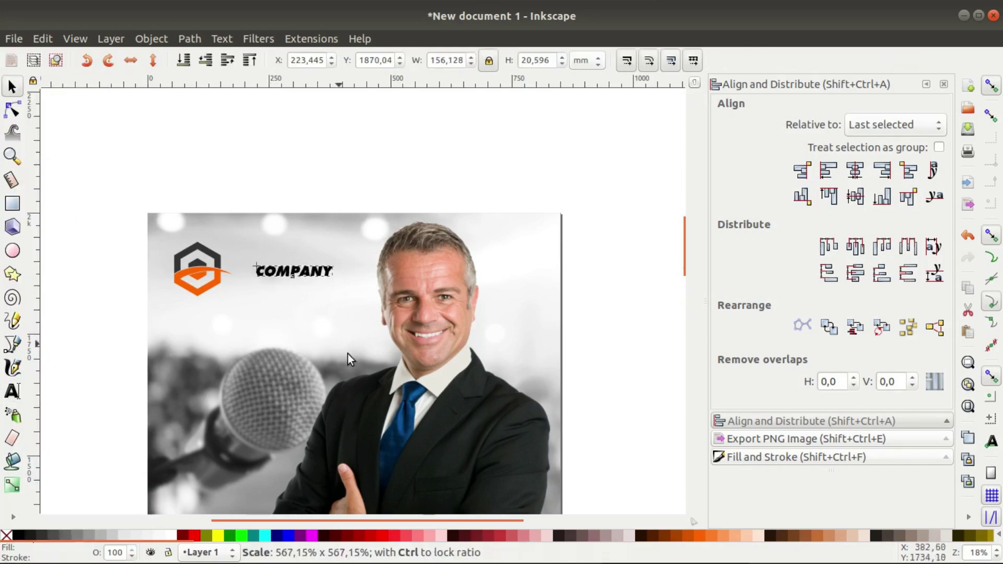
Step: Resize the logo and COMPANY text and place the text next to the logo
{"action": "left_click", "coordinate": [222, 266]}
{"action": "left_click", "coordinate": [285, 274]}
{"action": "left_click_drag", "start_coordinate": [264, 287], "coordinate": [218, 325]}
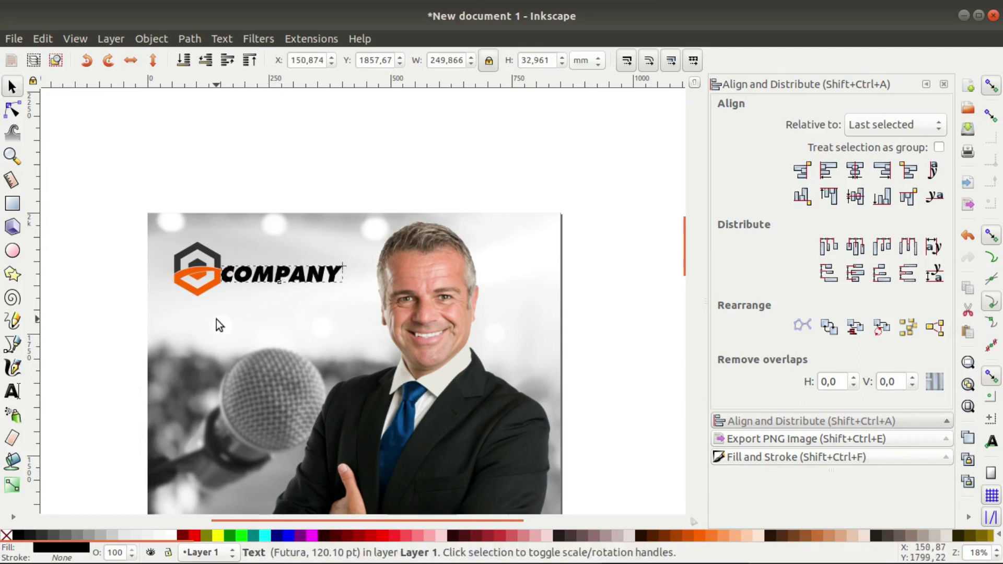
{"action": "scroll", "coordinate": [268, 295], "scroll_direction": "up", "scroll_amount": 2}
{"action": "left_click_drag", "start_coordinate": [286, 261], "coordinate": [320, 256]}
{"action": "left_click", "coordinate": [167, 230]}
{"action": "left_click_drag", "start_coordinate": [201, 190], "coordinate": [183, 218]}
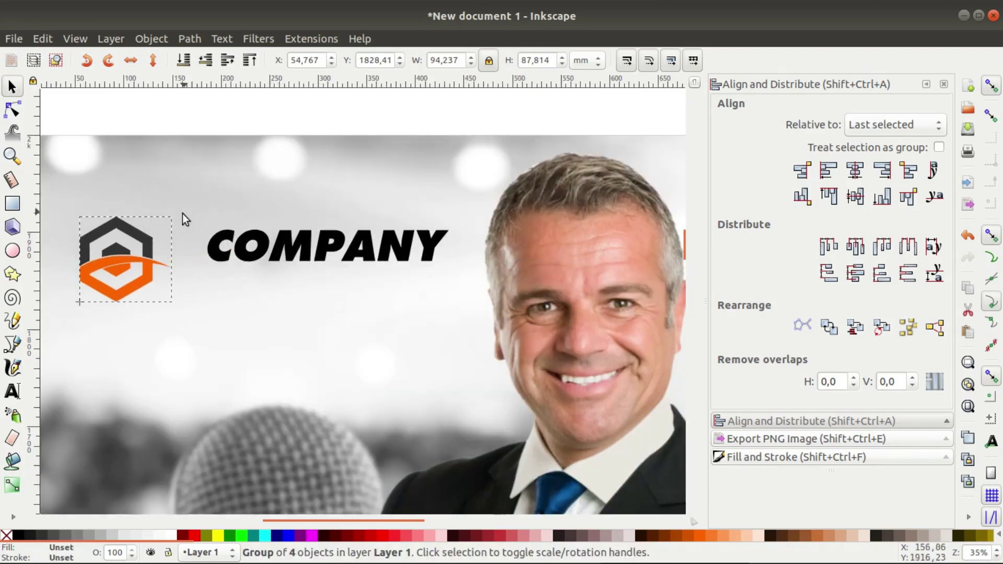
{"action": "left_click_drag", "start_coordinate": [227, 258], "coordinate": [197, 287]}
{"action": "left_click_drag", "start_coordinate": [422, 260], "coordinate": [485, 245]}
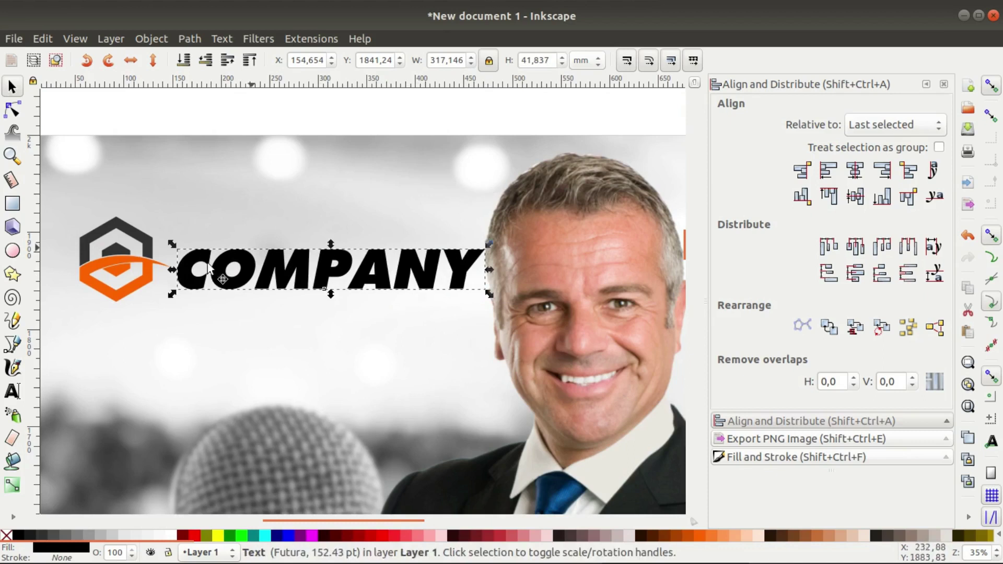
Step: Centre the text vertically on the logo and give it the logo's dark grey
{"action": "left_click", "coordinate": [115, 246], "text": "shift"}
{"action": "left_click", "coordinate": [855, 196]}
{"action": "left_click", "coordinate": [329, 258]}
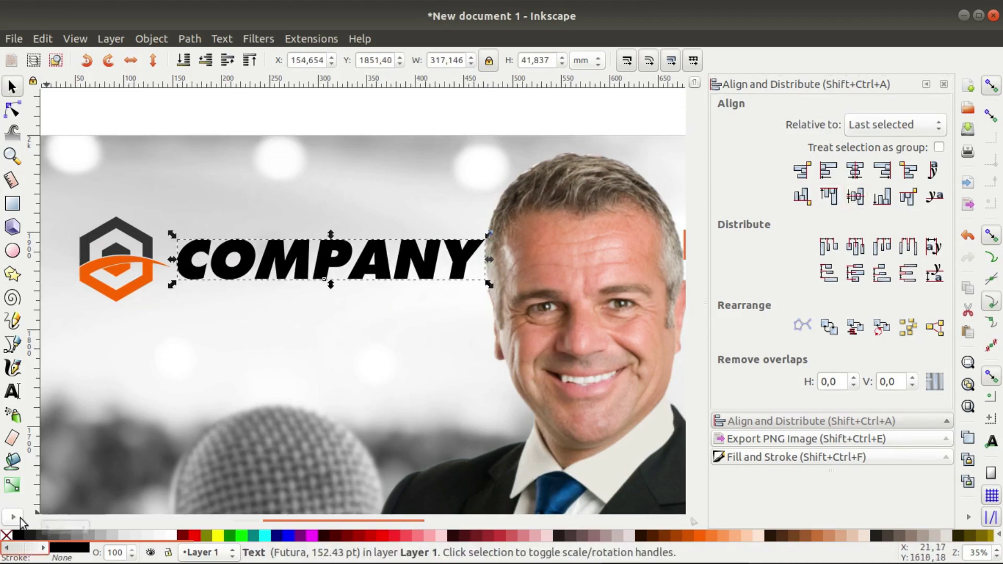
{"action": "left_click", "coordinate": [12, 460]}
{"action": "left_click", "coordinate": [131, 230]}
{"action": "left_click", "coordinate": [12, 86]}
Step: Group the logo and COMPANY text and move the group up and left
{"action": "left_click", "coordinate": [115, 258], "text": "shift"}
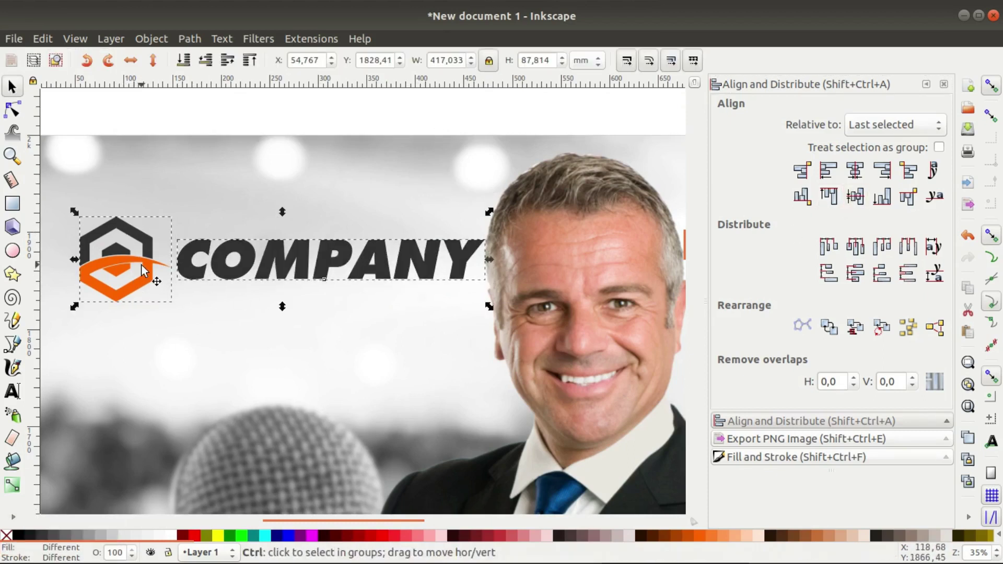
{"action": "key", "text": "ctrl+g"}
{"action": "scroll", "coordinate": [372, 348], "scroll_direction": "down", "scroll_amount": 1, "text": "ctrl"}
{"action": "left_click_drag", "start_coordinate": [204, 282], "coordinate": [194, 271]}
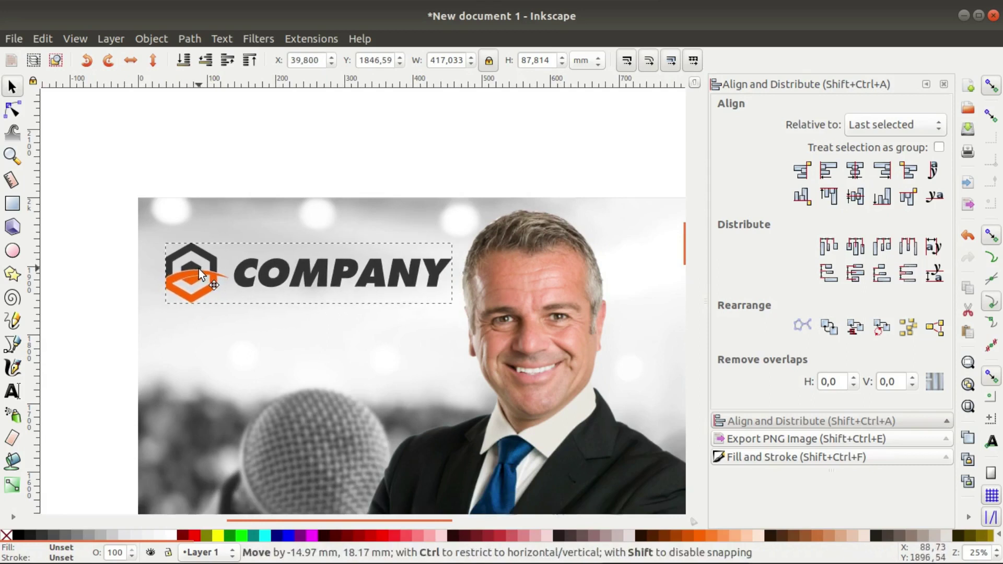
{"action": "left_click", "coordinate": [221, 161]}
{"action": "left_click", "coordinate": [943, 84]}
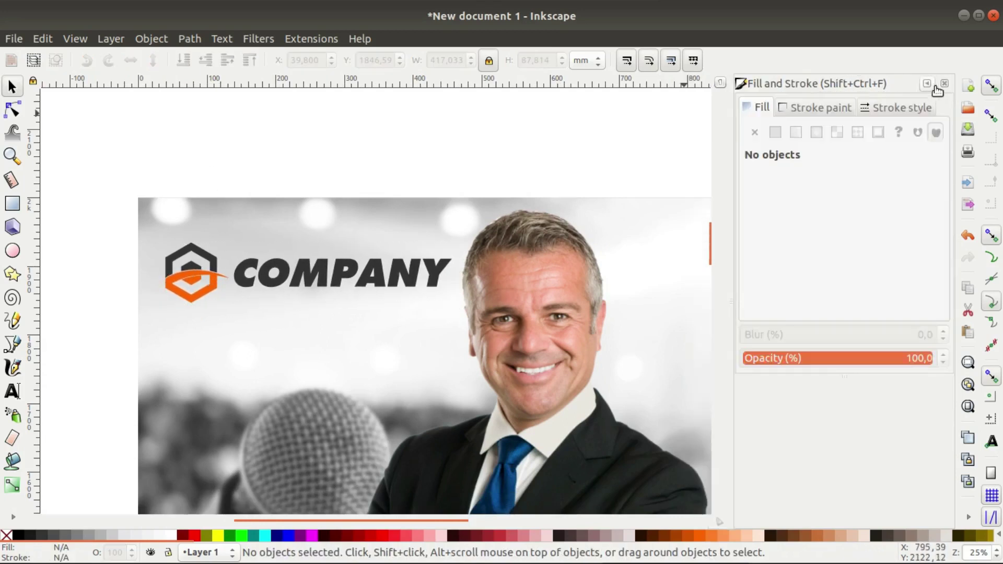
Step: Close the remaining docked panels and zoom out to see the whole roll-up banner
{"action": "left_click", "coordinate": [943, 84]}
{"action": "scroll", "coordinate": [267, 174], "scroll_direction": "down", "scroll_amount": 1, "text": "ctrl"}
{"action": "scroll", "coordinate": [152, 189], "scroll_direction": "down", "scroll_amount": 1, "text": "ctrl"}
{"action": "scroll", "coordinate": [151, 189], "scroll_direction": "down", "scroll_amount": 3}
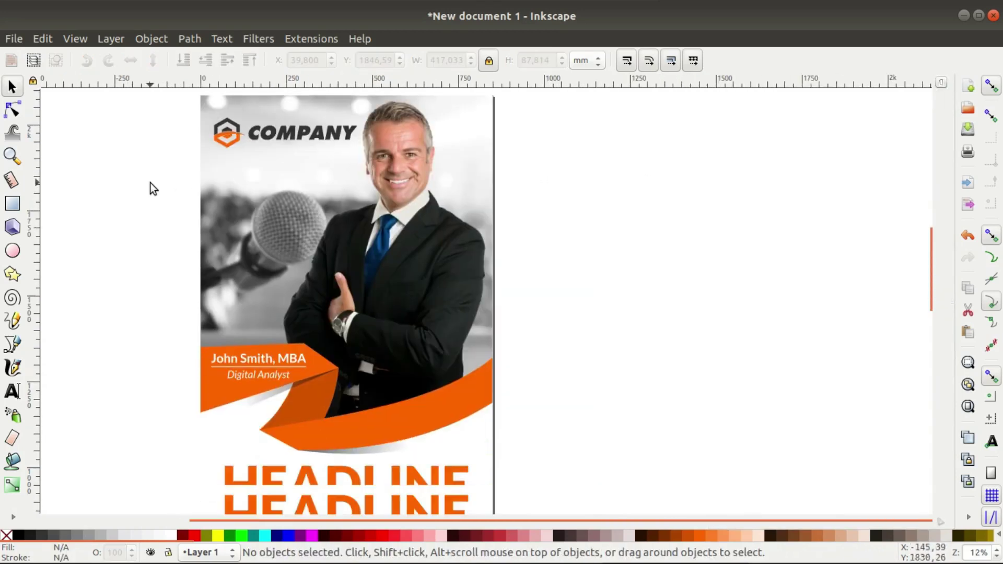
{"action": "scroll", "coordinate": [152, 189], "scroll_direction": "down", "scroll_amount": 1, "text": "ctrl"}
{"action": "scroll", "coordinate": [152, 190], "scroll_direction": "down", "scroll_amount": 3}
{"action": "scroll", "coordinate": [75, 310], "scroll_direction": "up", "scroll_amount": 3}
{"action": "scroll", "coordinate": [466, 528], "scroll_direction": "left", "scroll_amount": 2}
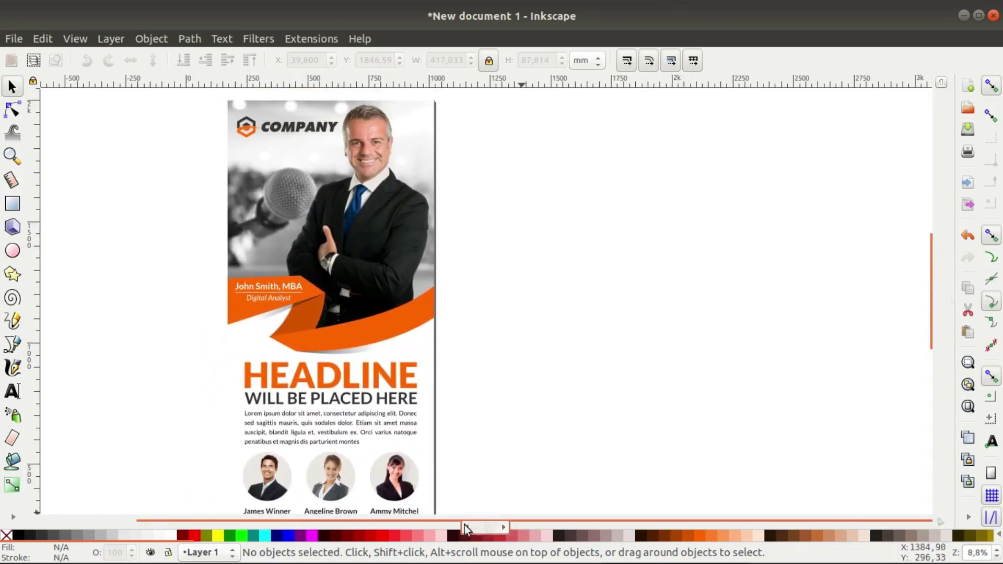
{"action": "scroll", "coordinate": [465, 528], "scroll_direction": "left", "scroll_amount": 3}
{"action": "scroll", "coordinate": [174, 329], "scroll_direction": "down", "scroll_amount": 1, "text": "ctrl"}
{"action": "scroll", "coordinate": [121, 389], "scroll_direction": "down", "scroll_amount": 1}
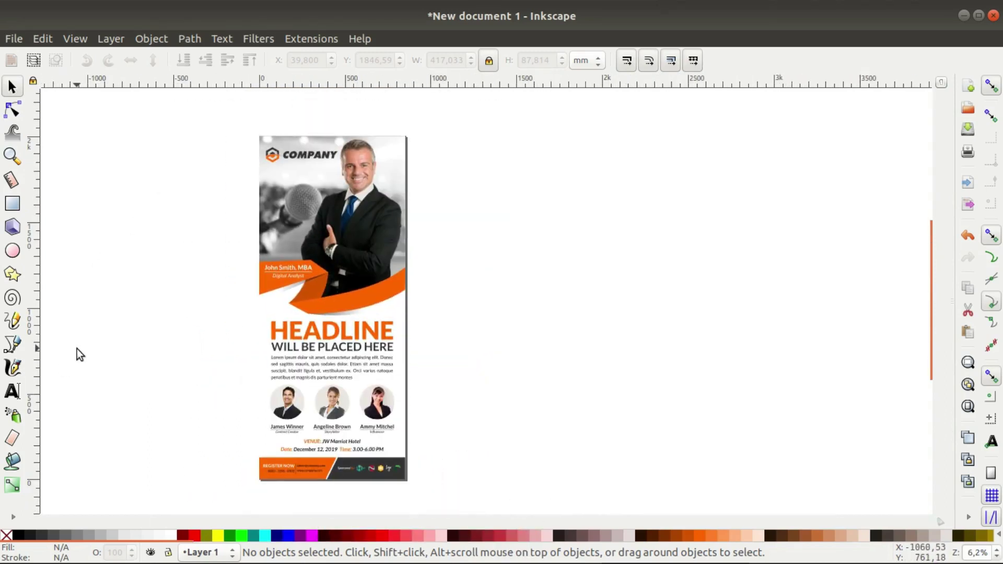